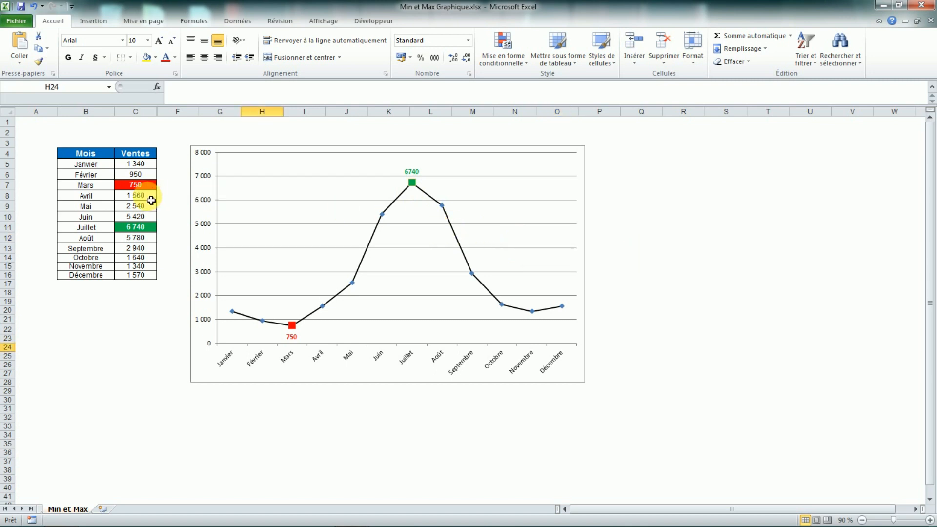
Change the April sales figure to 400 and the September sales figure to 7500
click(136, 197)
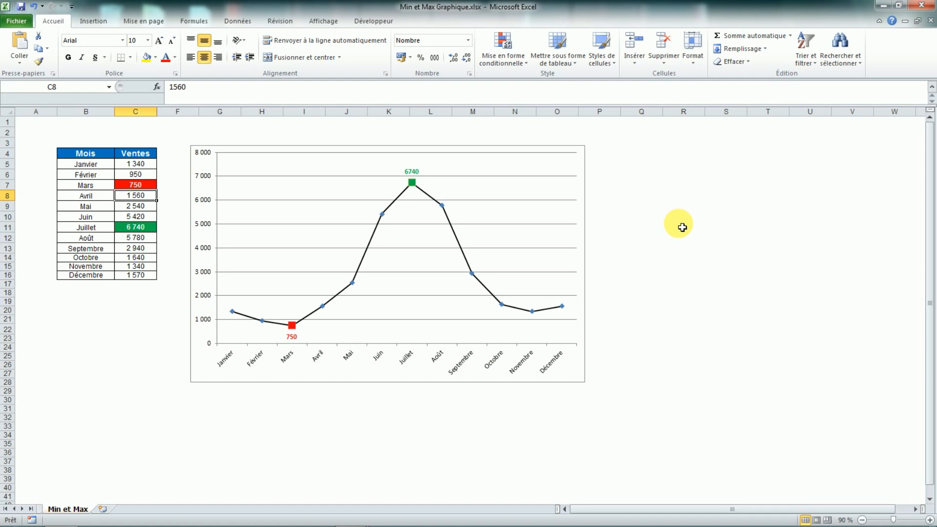
text(400)
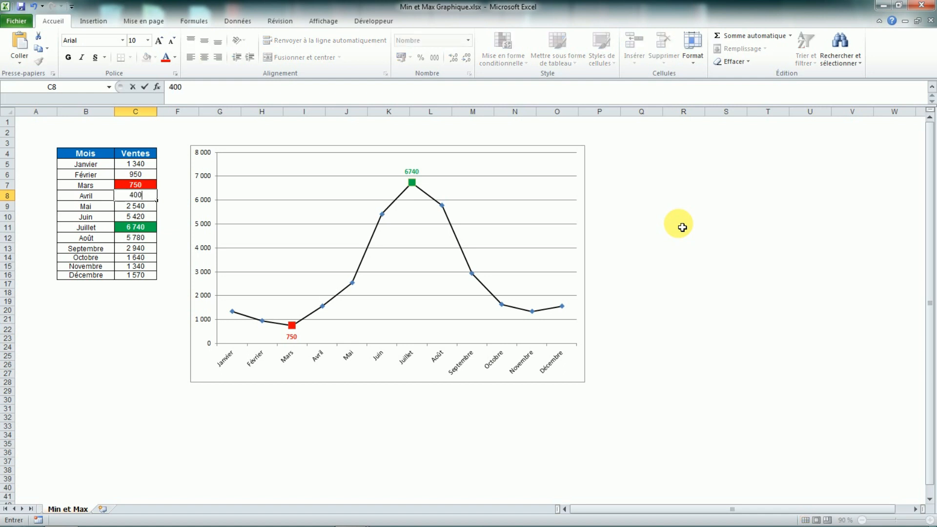
key(Return)
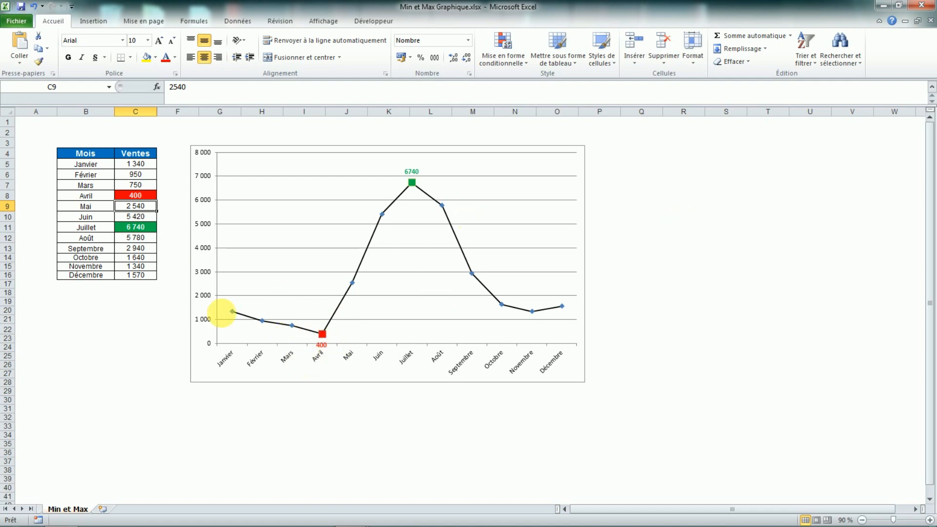
click(142, 251)
text(75)
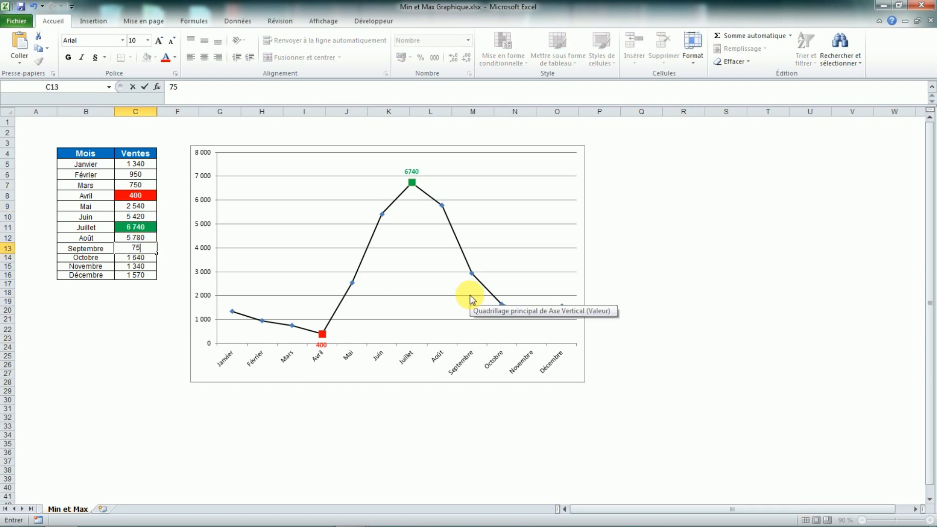
text(00)
key(Return)
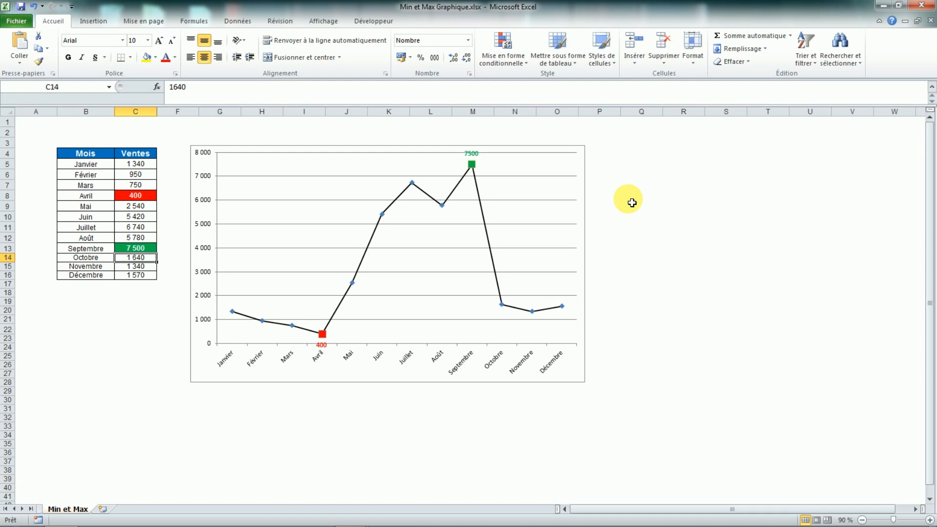
key(ctrl+z)
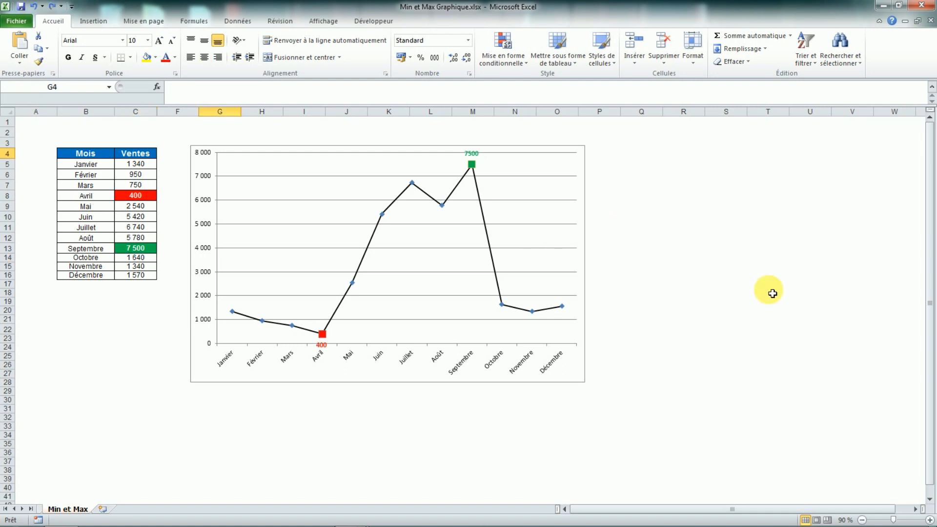
key(ctrl+y)
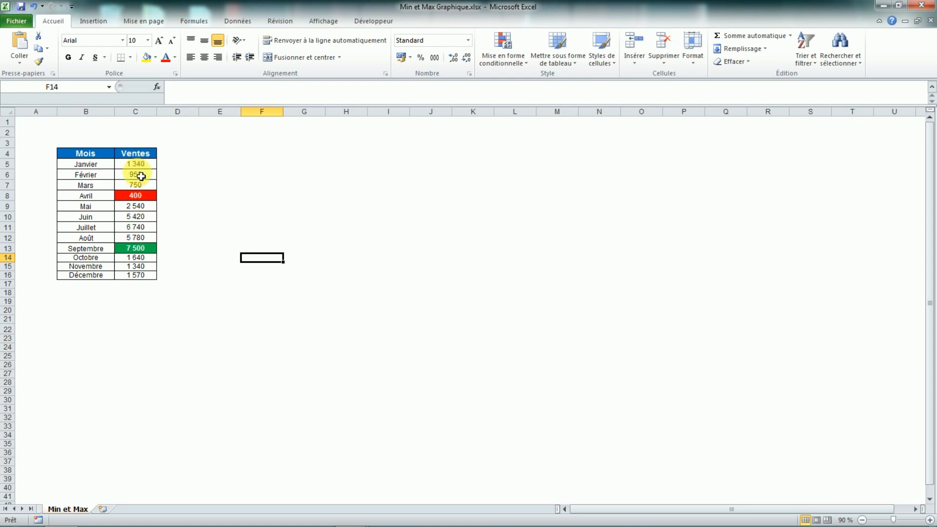
drag(137, 164, 142, 277)
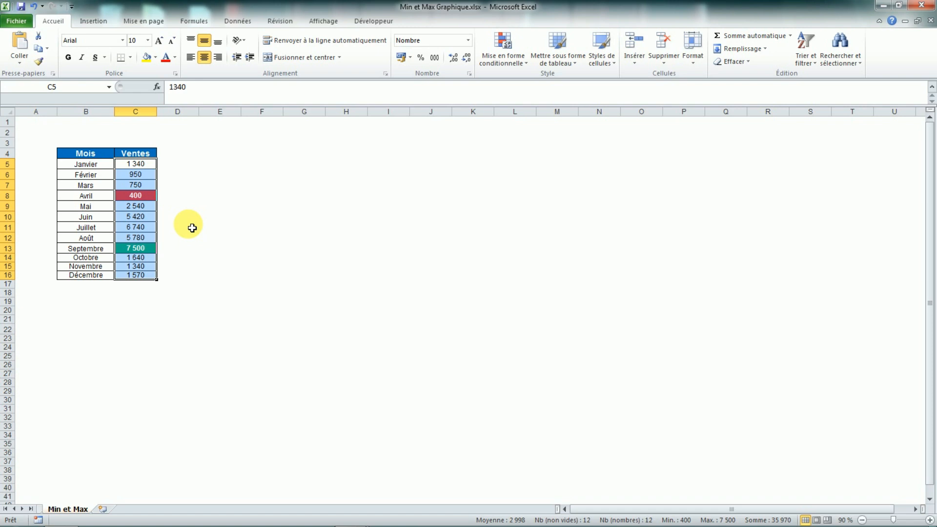
key(Right)
key(Right)
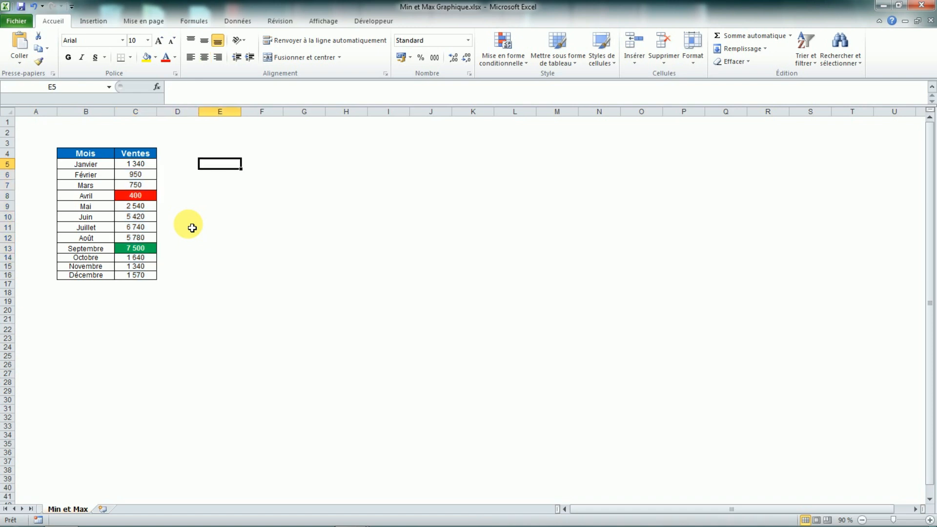
Add the column headers MIN in D4 and MAX in E4 beside the Ventes column
click(171, 153)
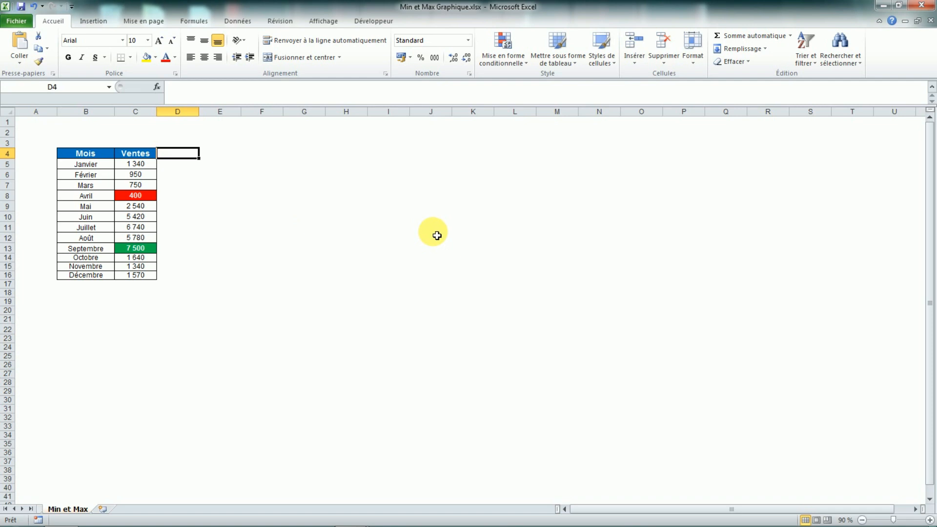
key(Caps_Lock)
text(MIN)
key(Tab)
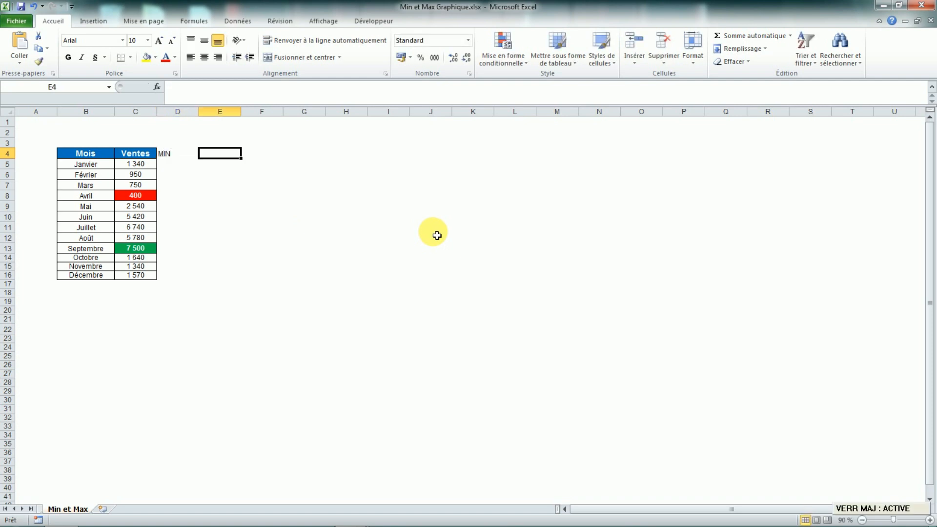
text(MAX)
key(Return)
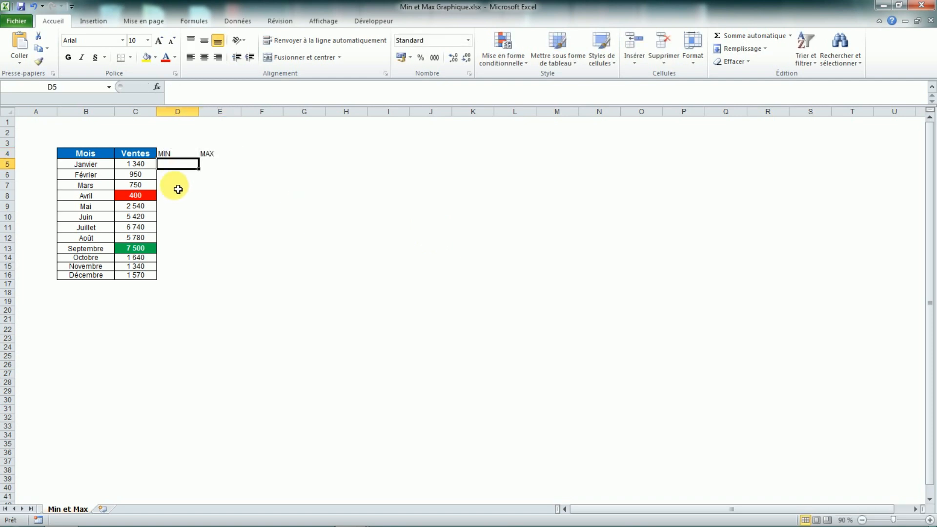
Apply all borders to D4:E16 and centre the MIN and MAX headers
drag(174, 154, 205, 276)
click(130, 57)
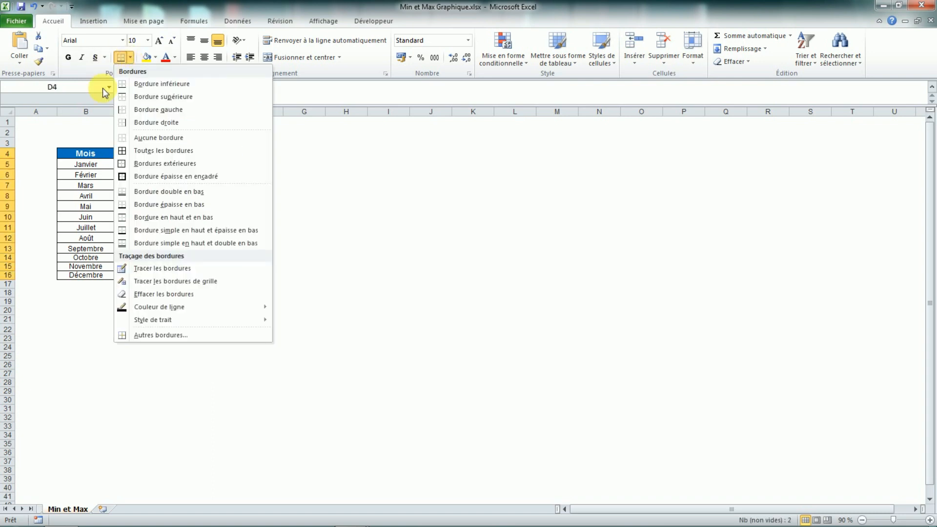
click(132, 152)
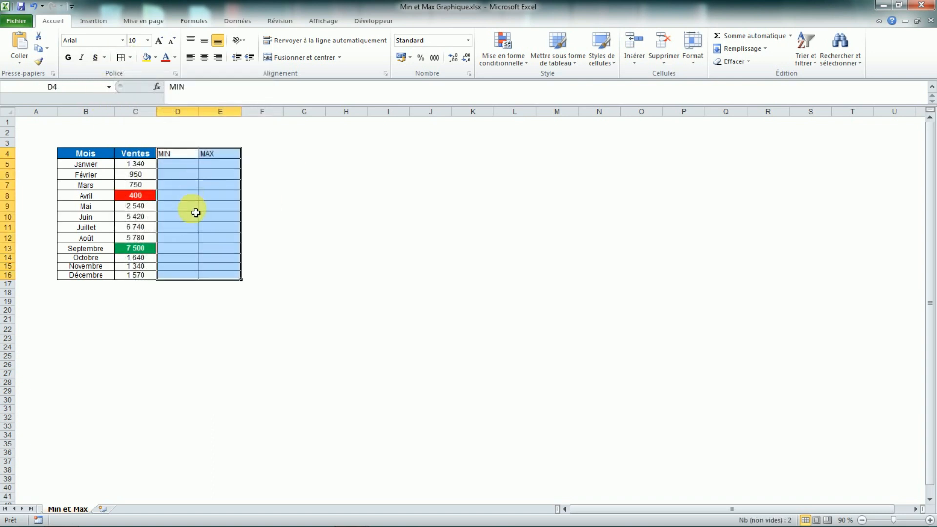
drag(188, 153, 220, 153)
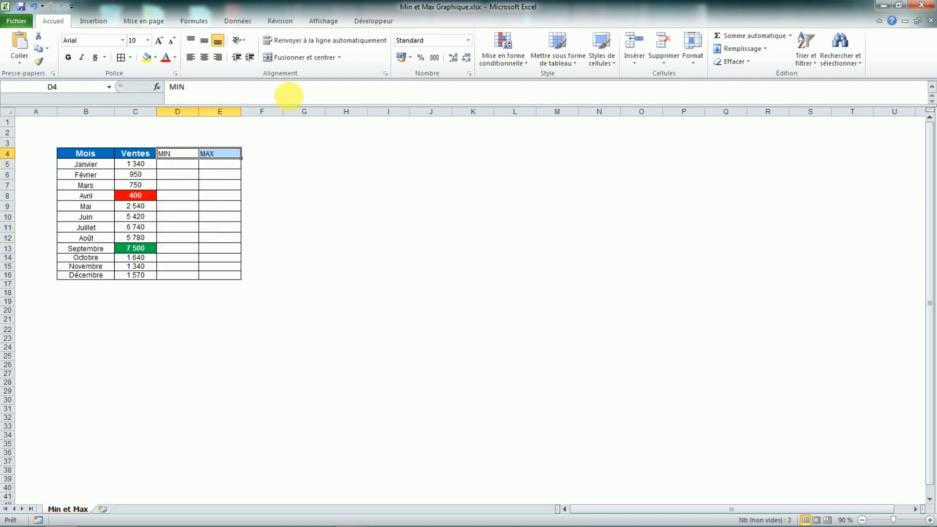
click(205, 59)
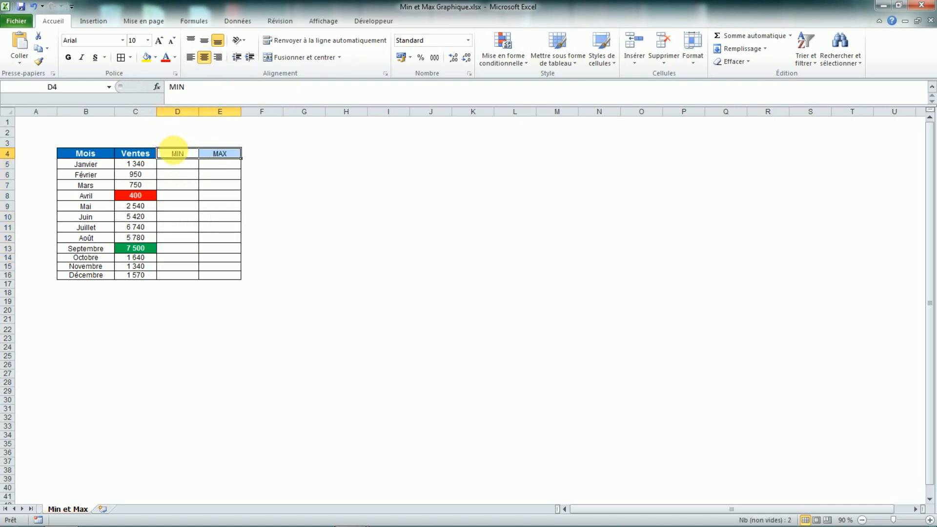
Fill the MIN header with red and the MAX header with green, and make both header texts white
click(155, 57)
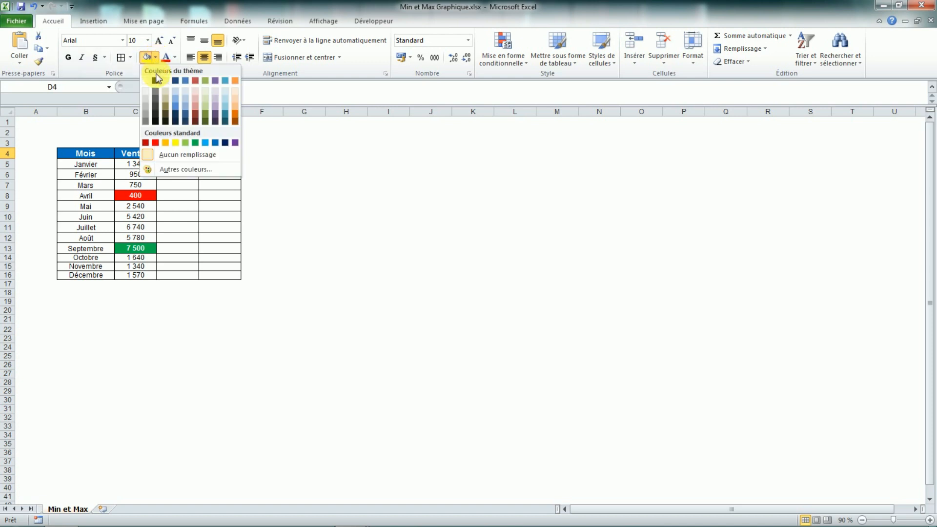
click(155, 143)
click(215, 152)
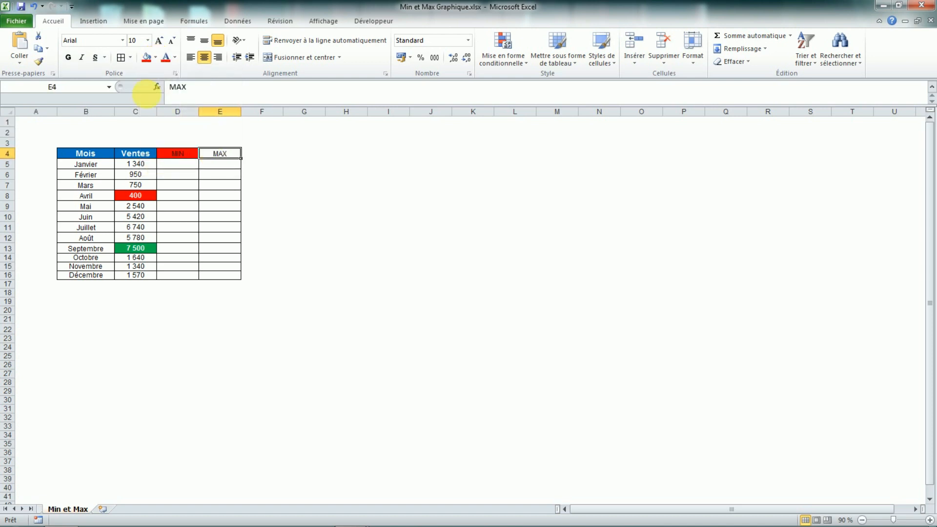
click(156, 57)
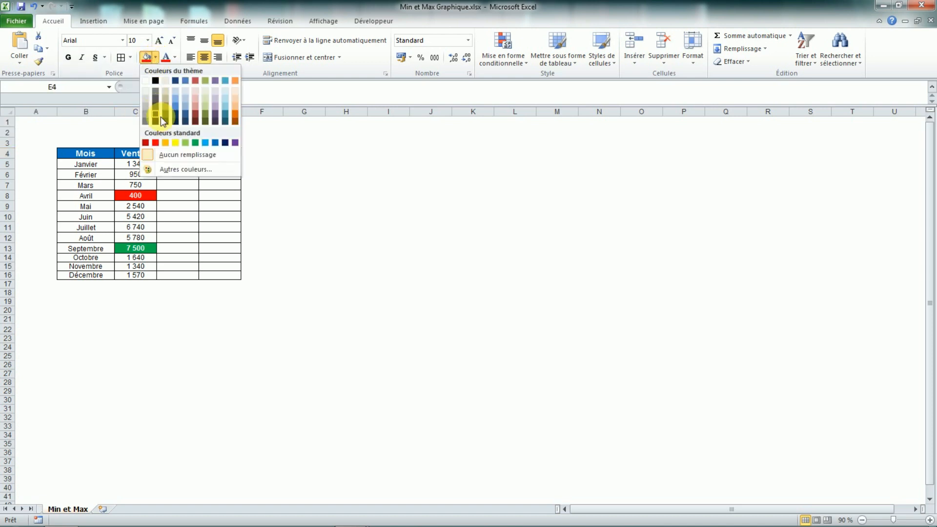
click(195, 143)
drag(184, 153, 209, 153)
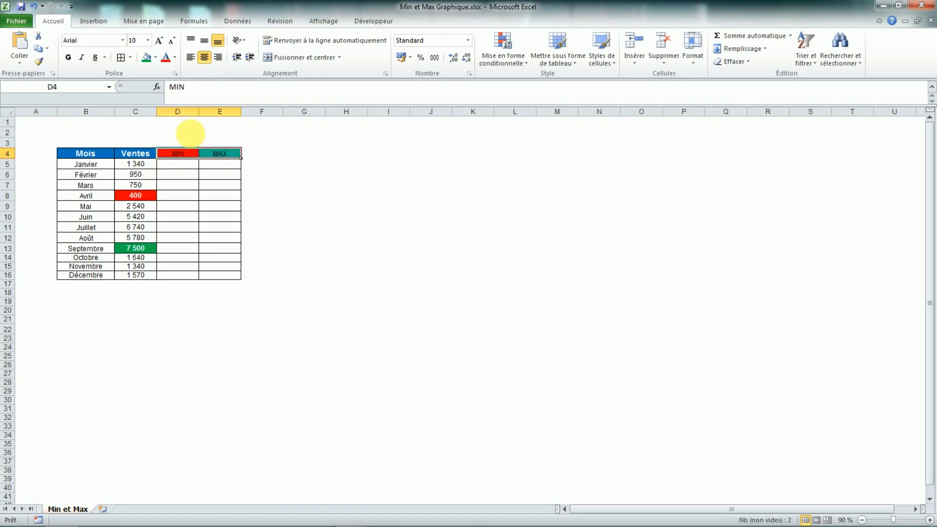
click(217, 206)
click(182, 164)
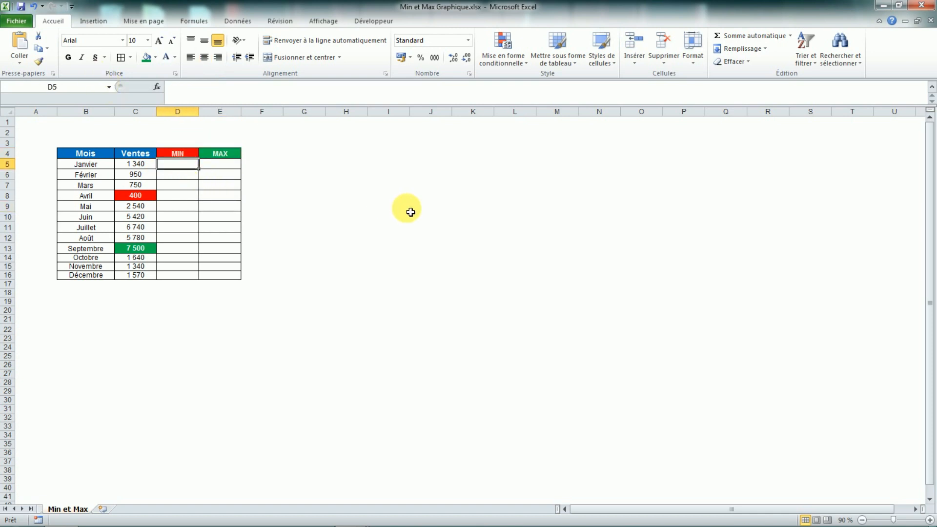
Enter =MIN($C$5:$C$16) in D5 and fill the formula down the MIN column to D16
click(175, 197)
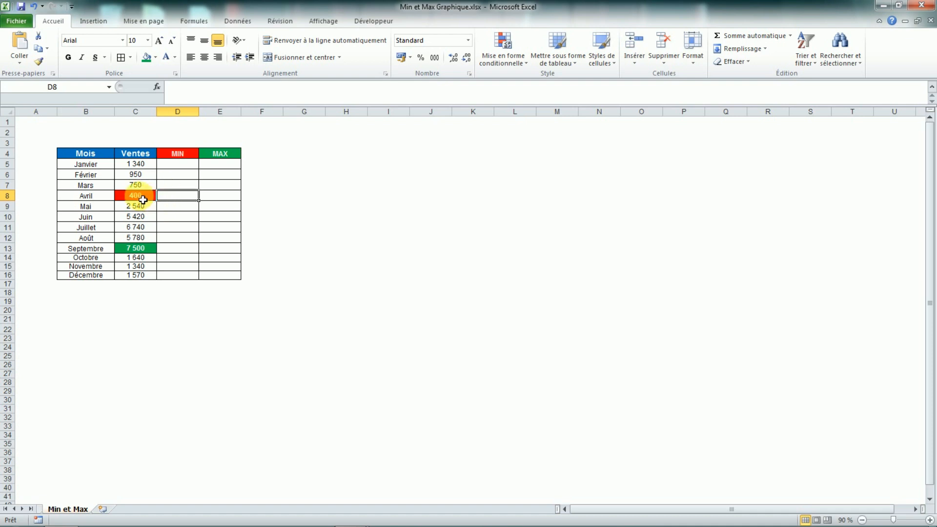
click(180, 166)
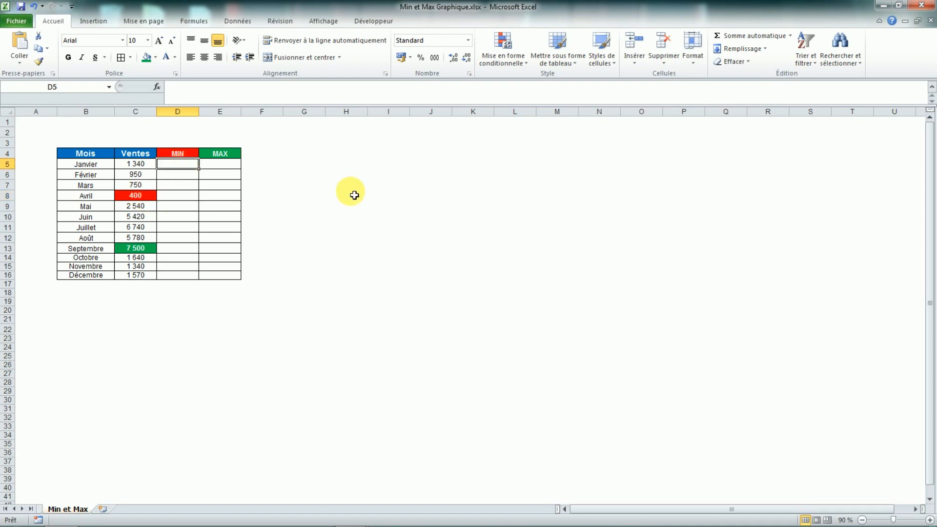
text(=)
key(Caps_Lock)
text(MIN)
key(Caps_Lock)
text(()
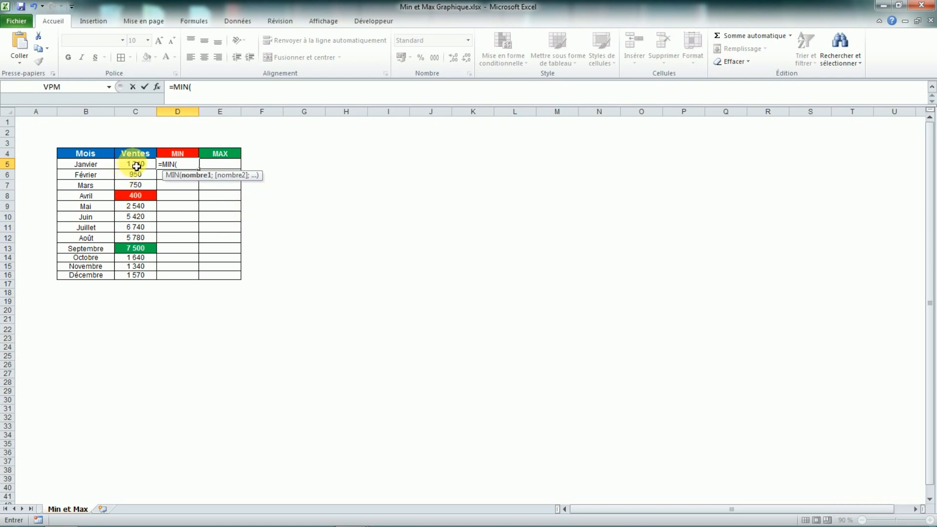
drag(136, 167, 137, 278)
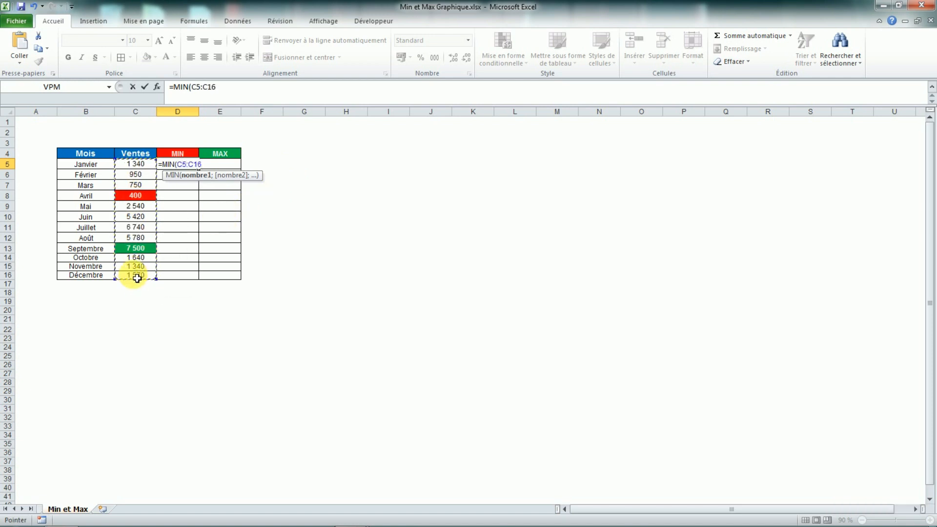
key(F4)
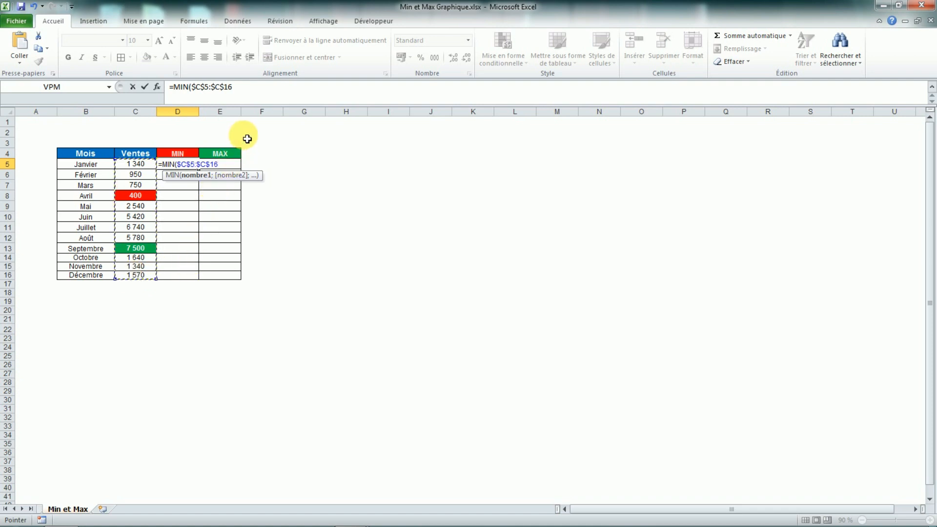
key(Return)
click(191, 166)
double_click(199, 170)
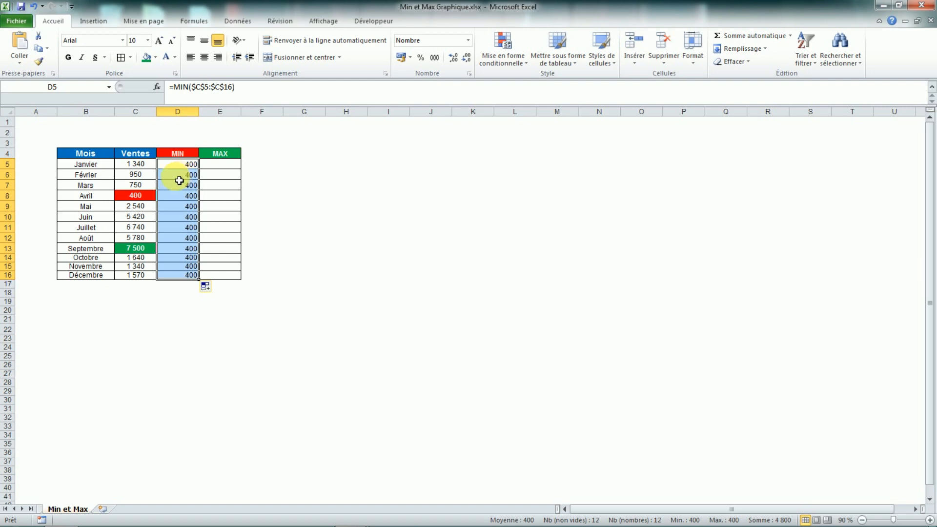
Wrap the MIN formula in D5 in a SI function whose logical test is C5=MIN($C$5:$C$16)
key(BackSpace)
key(BackSpace)
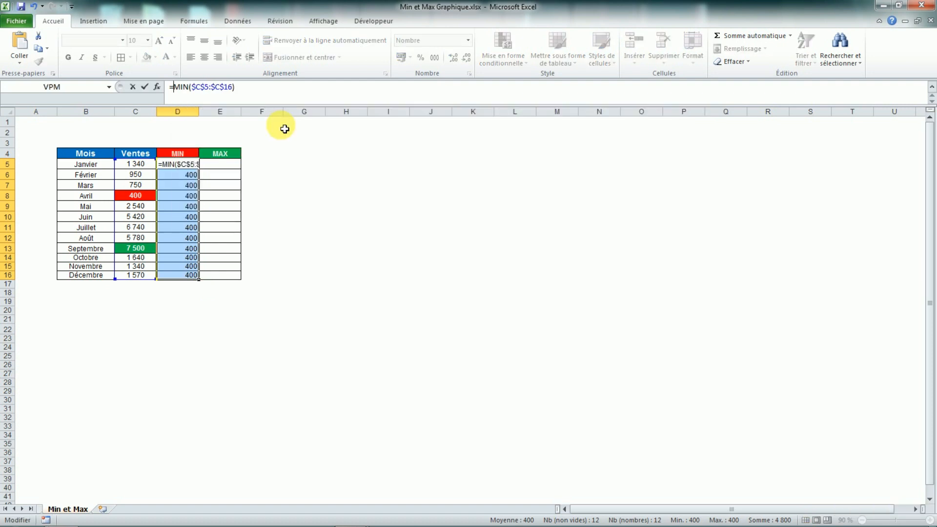
key(Caps_Lock)
text(SI)
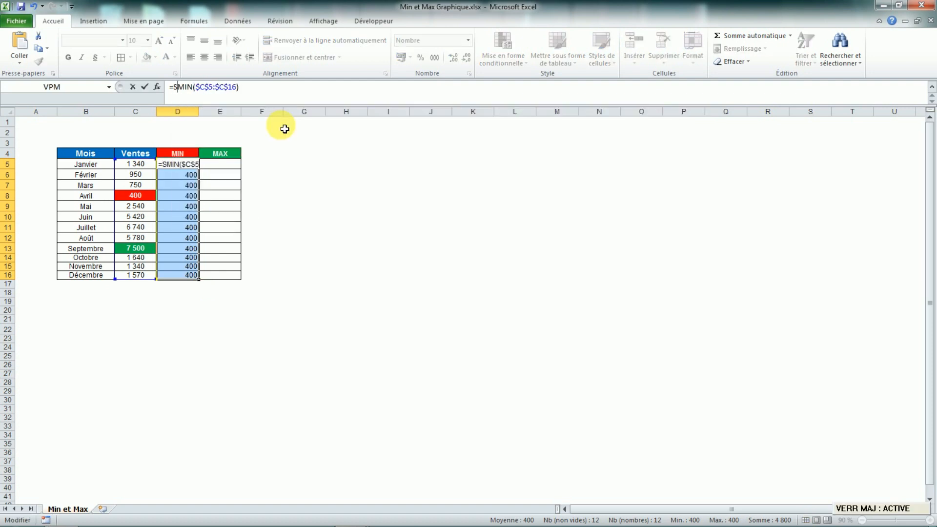
key(Caps_Lock)
text(()
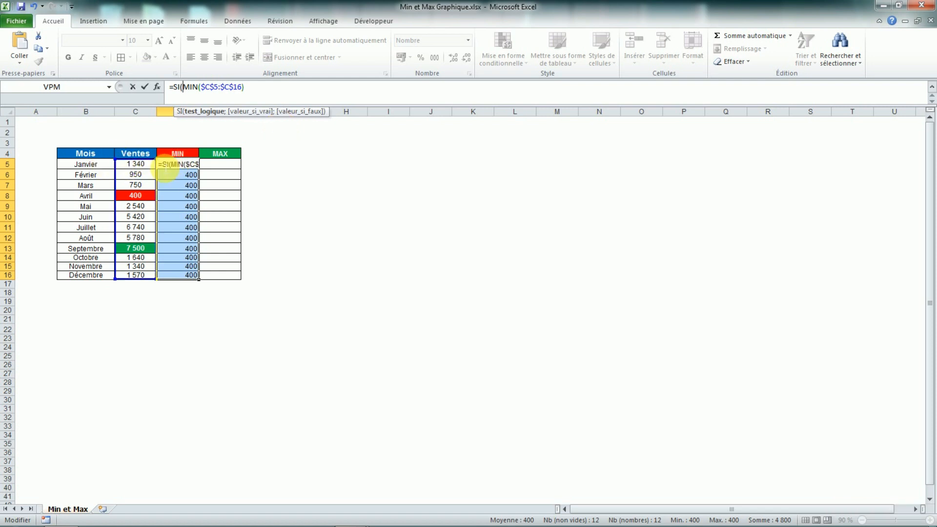
click(133, 165)
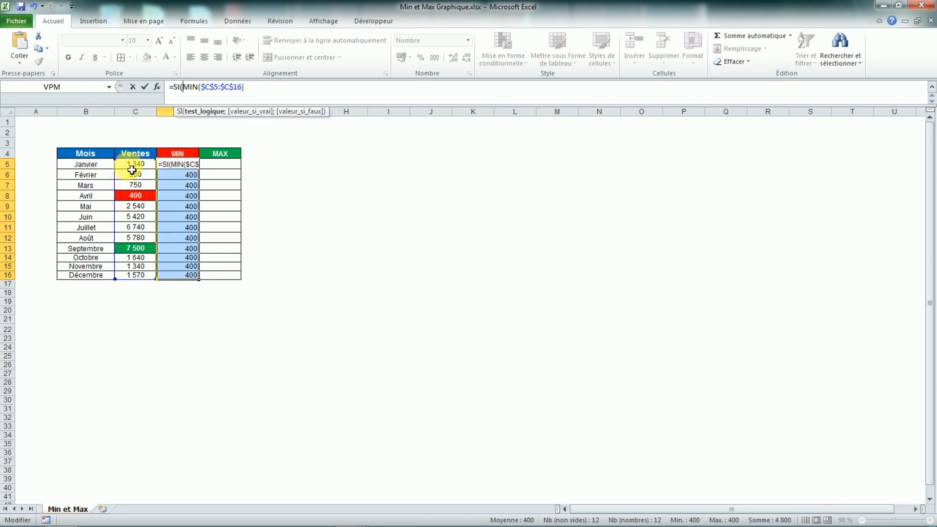
text(=)
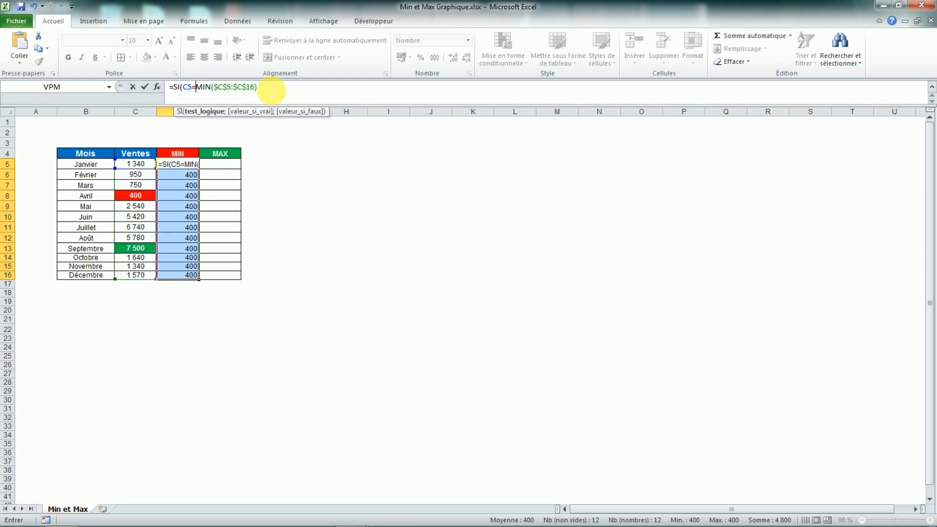
Complete the SI formula in D5 with C5 as the value if true and #N/A as the value if false
click(270, 90)
text(;)
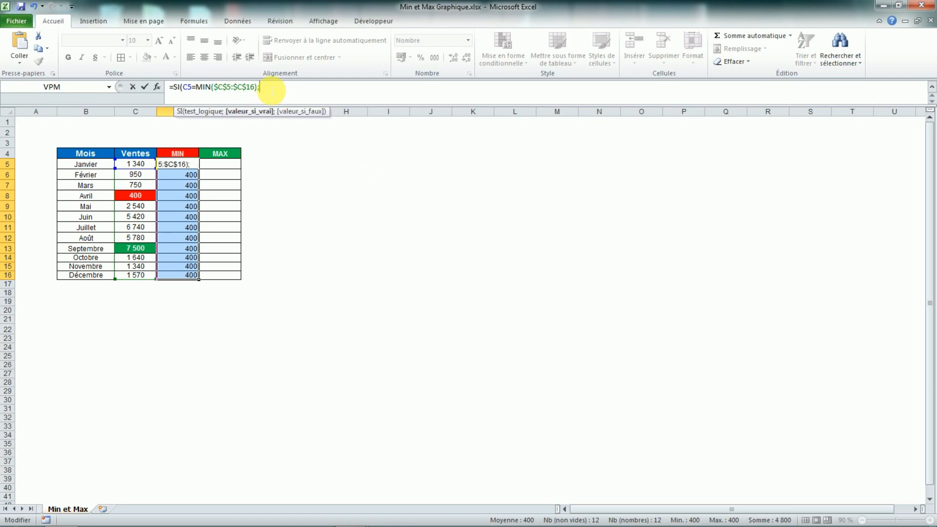
click(145, 166)
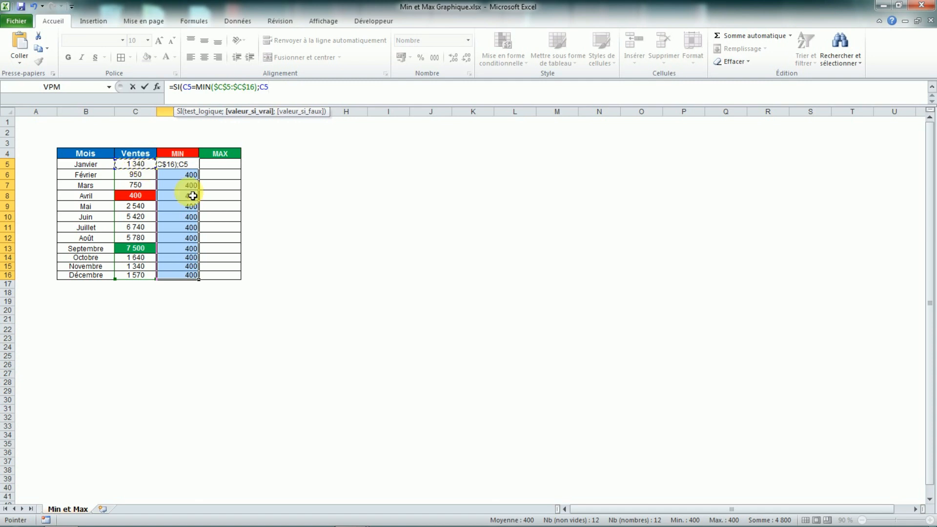
text(;)
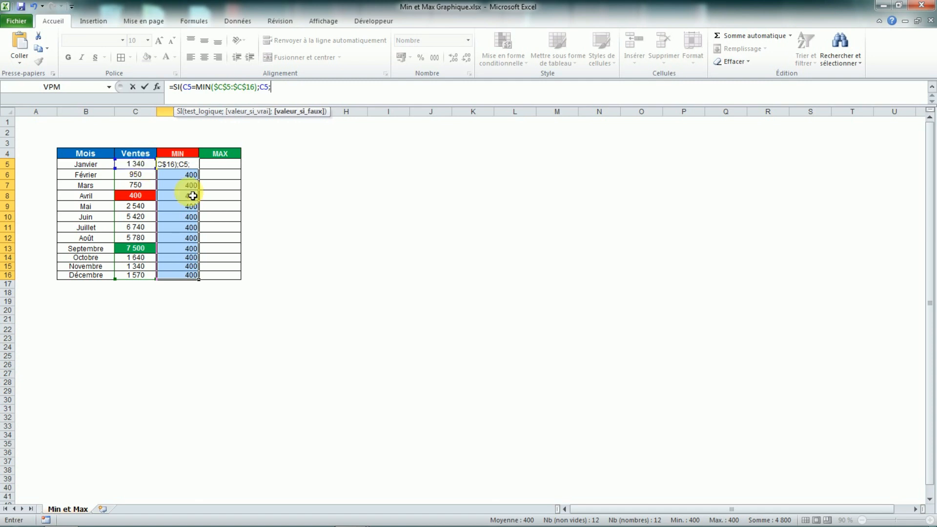
text(#)
key(Caps_Lock)
text(N)
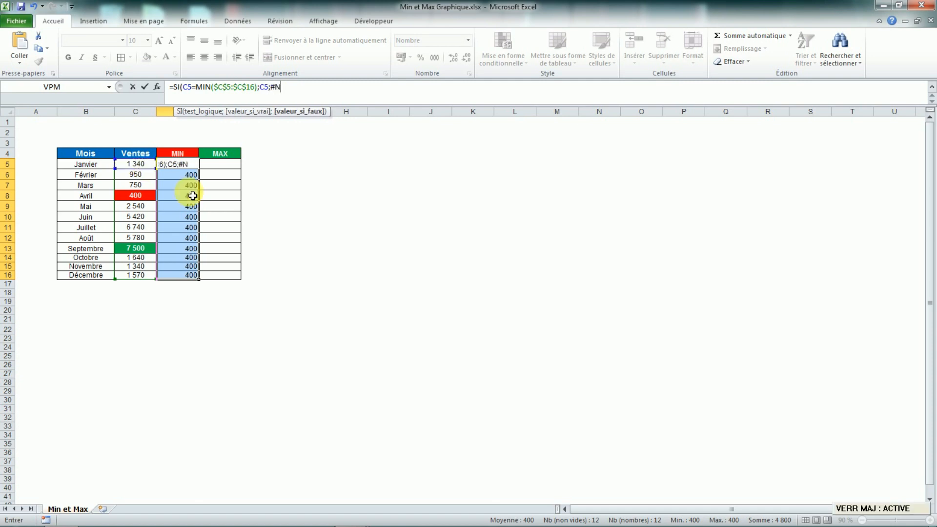
text(/A)
key(Caps_Lock)
text())
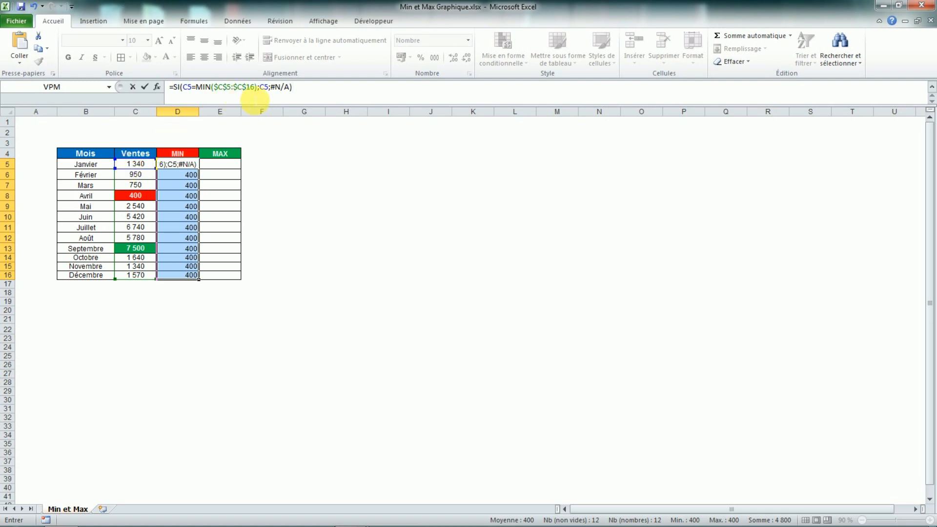
key(Return)
Fill the SI formula from D5 down the MIN column to D16 and check the April cell D8
click(191, 165)
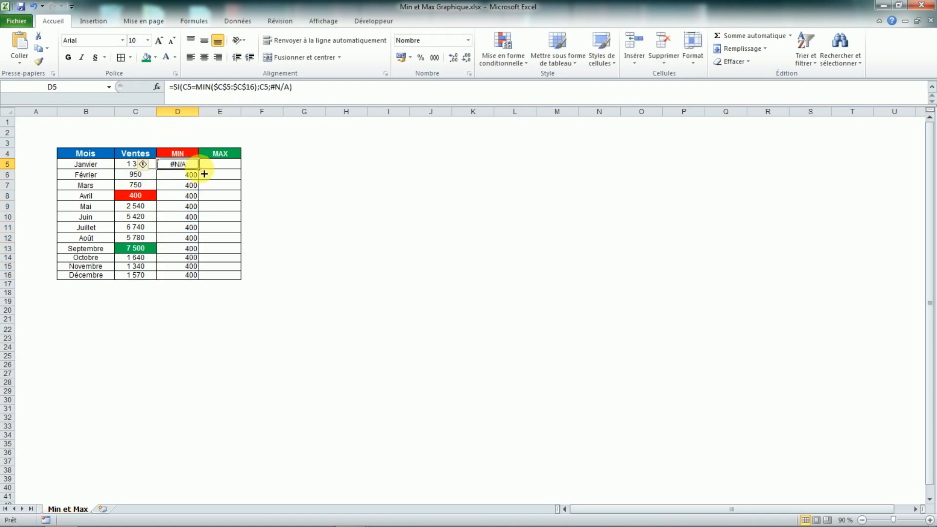
double_click(203, 170)
click(172, 199)
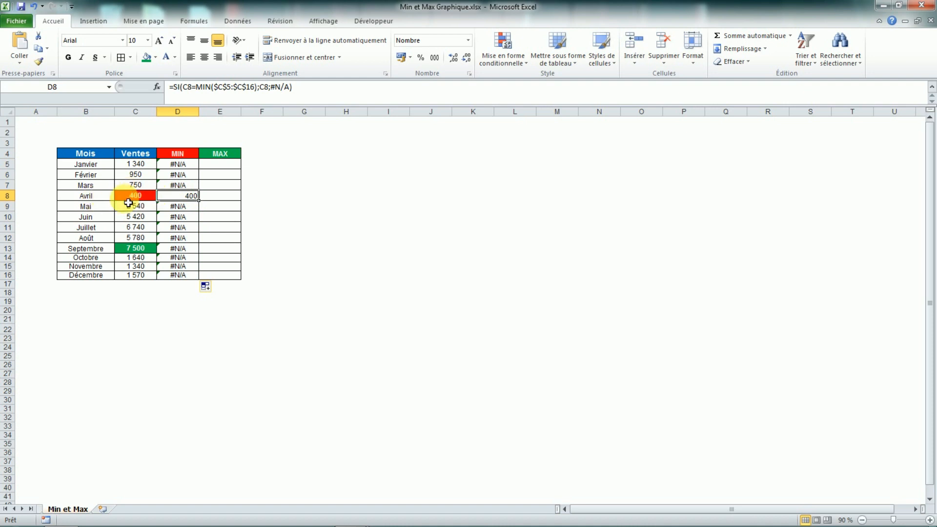
Test the MIN column by setting the June sales in C10 to 200, and undo that change
click(144, 221)
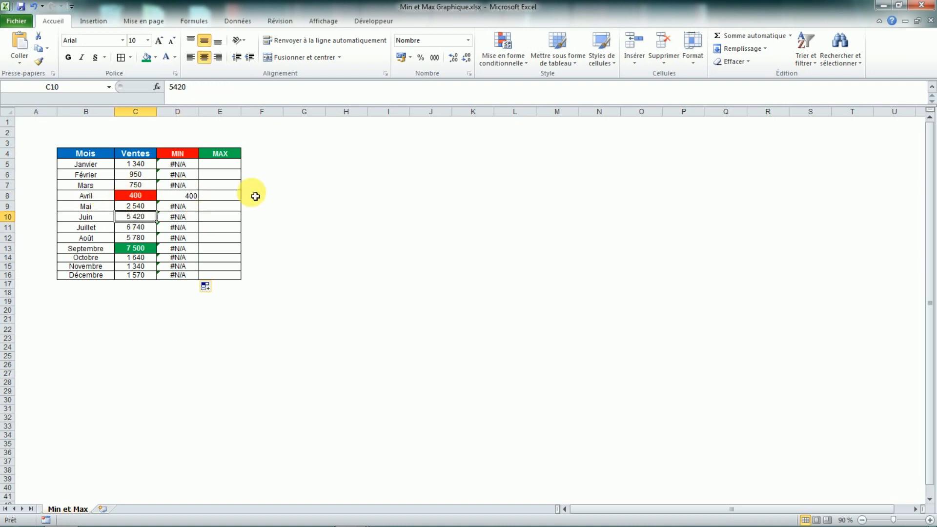
text(200)
key(Return)
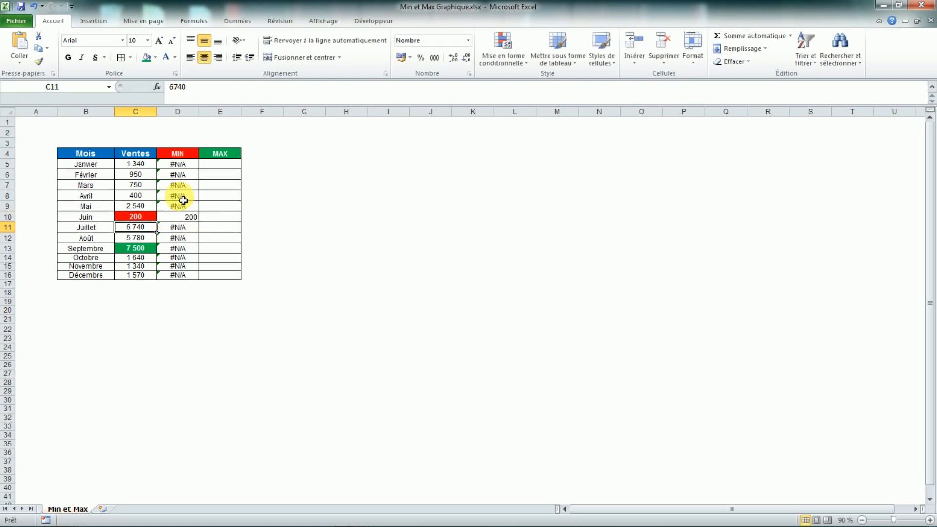
key(ctrl+z)
Start a SI formula in E5 whose logical test compares C5 with the MAX function
click(223, 165)
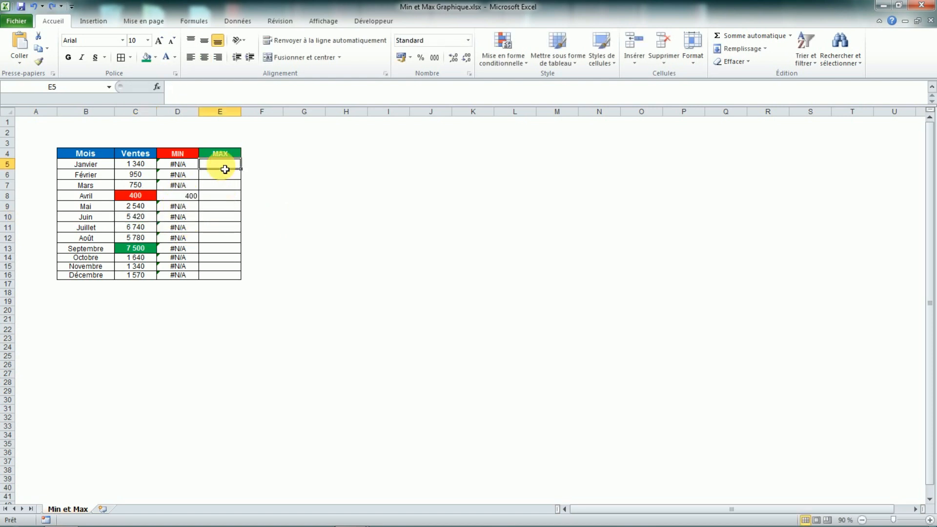
text(=)
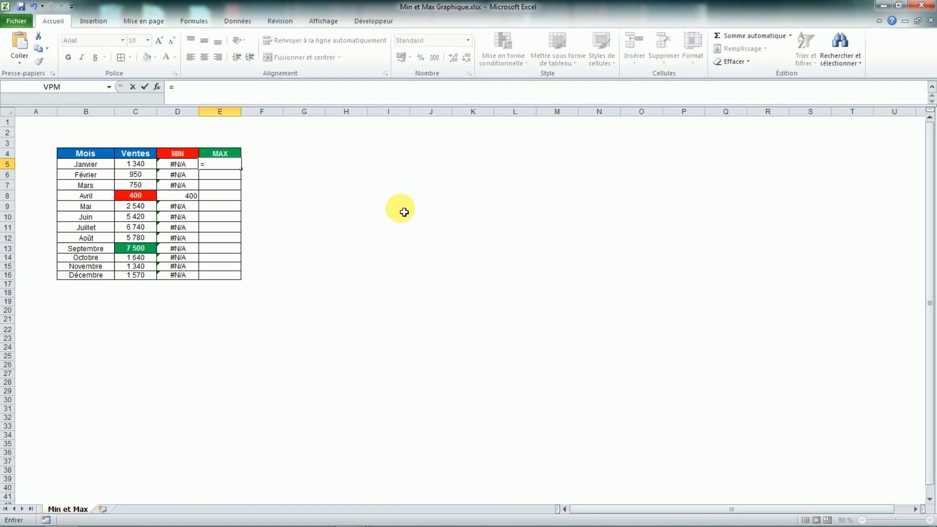
text(SI()
click(136, 164)
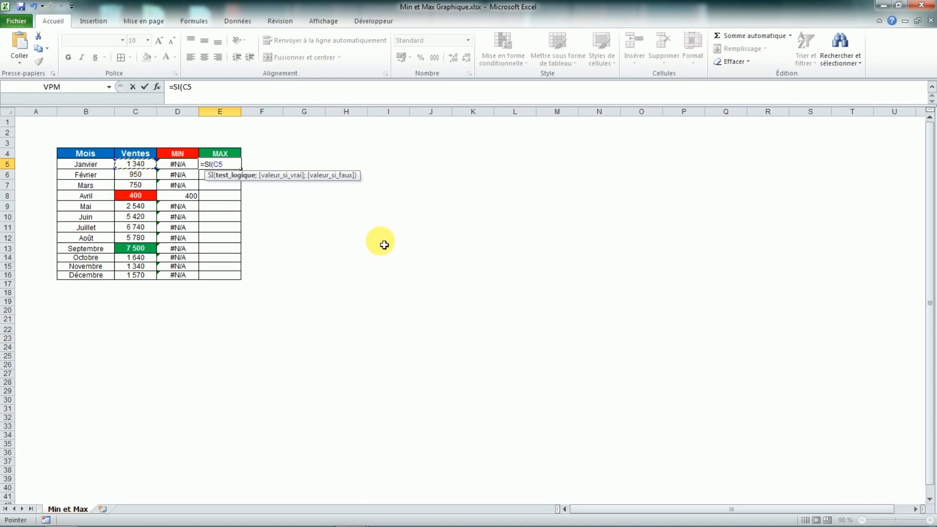
text(=)
key(Caps_Lock)
text(MAX)
key(Caps_Lock)
text(()
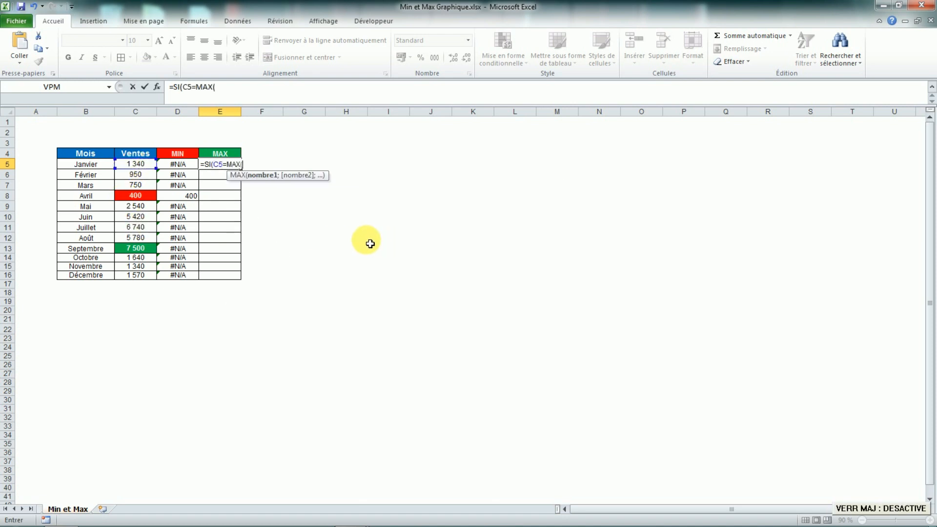
Give MAX in the E5 formula the absolute range $C$5:$C$16 and end the logical test with a semicolon
click(136, 165)
drag(137, 186, 142, 275)
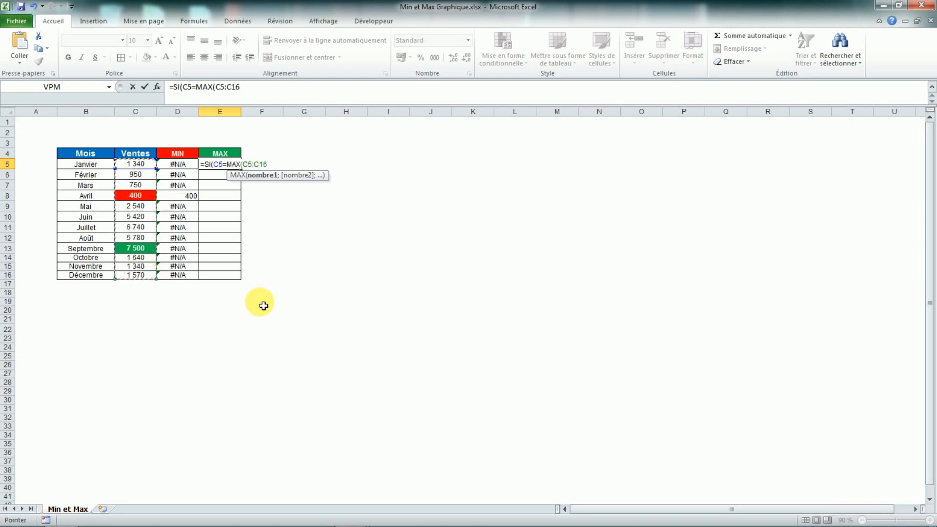
key(F4)
text(),)
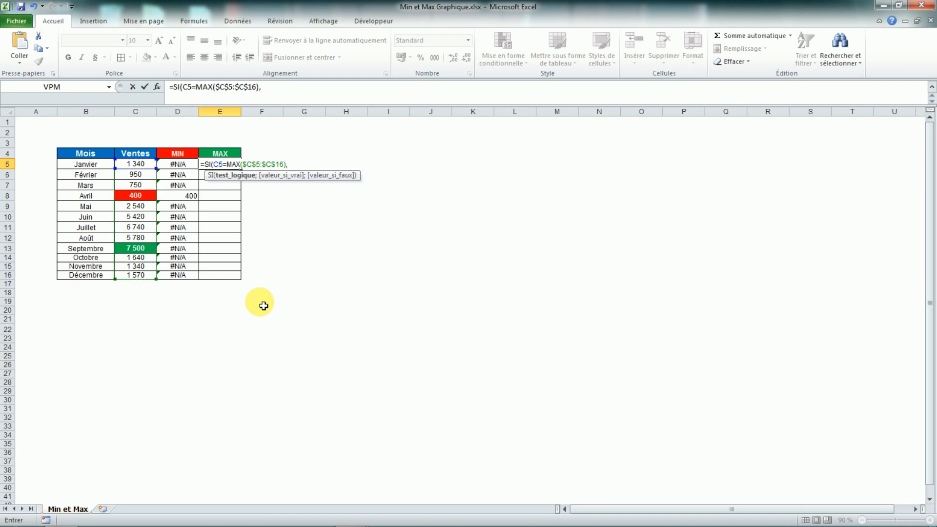
key(BackSpace)
text(;)
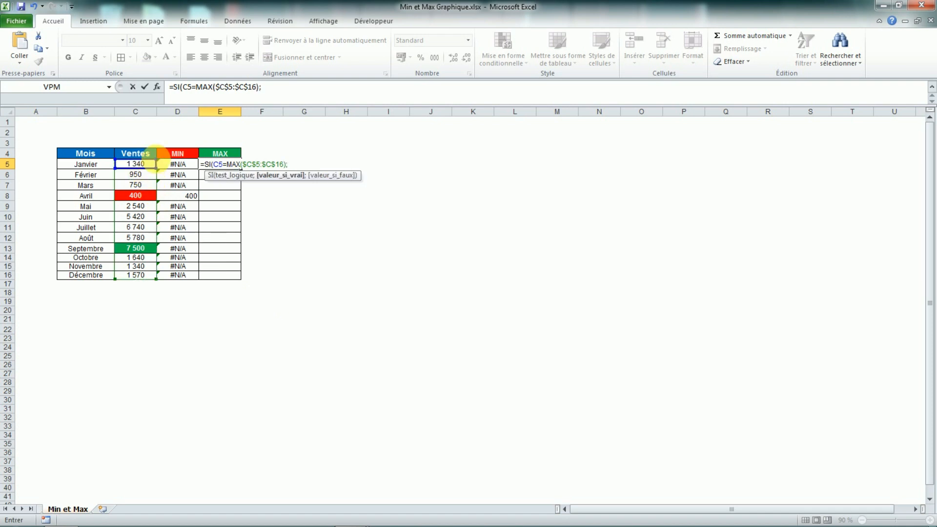
Complete the SI formula in E5 with C5 as the value if true and #N/A as the value if false
click(153, 164)
text(;)
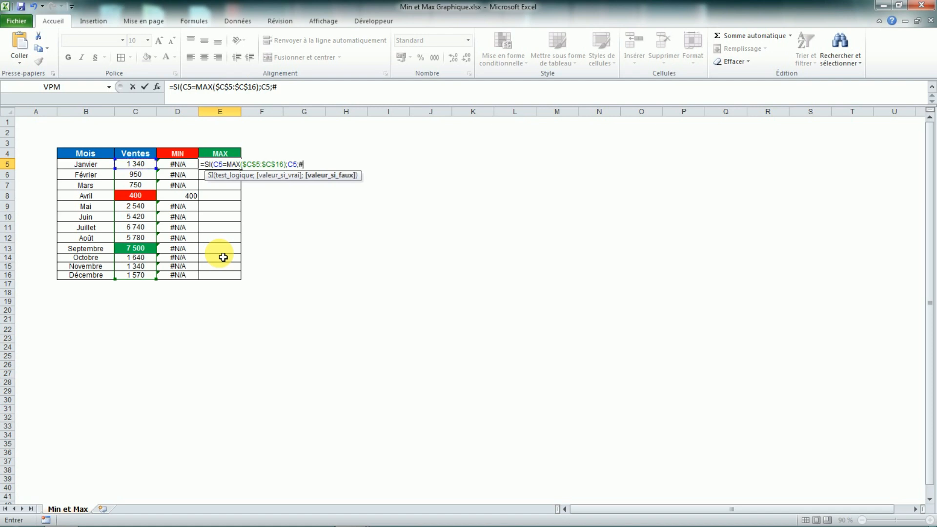
text(#)
key(Caps_Lock)
text(N/A)
key(Caps_Lock)
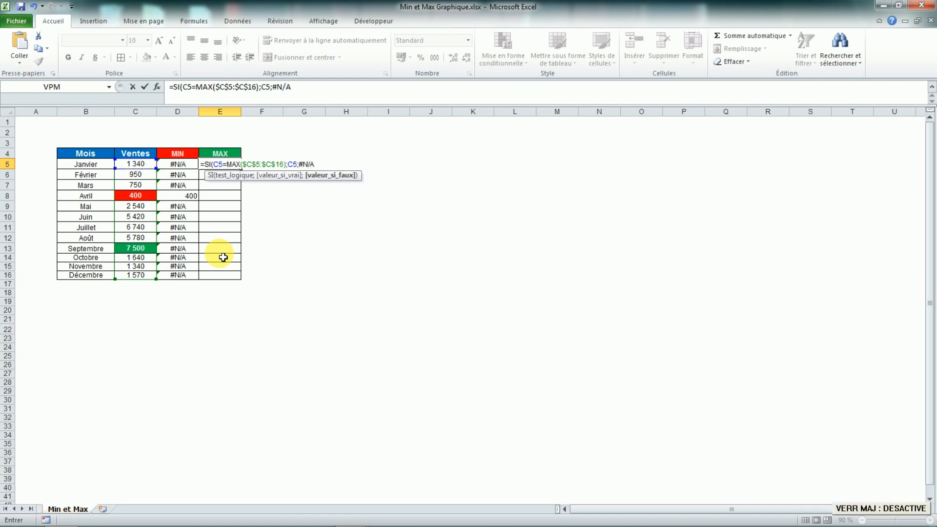
key(Return)
Fill the SI formula from E5 down the MAX column to E16 and check the September cell E13
click(219, 165)
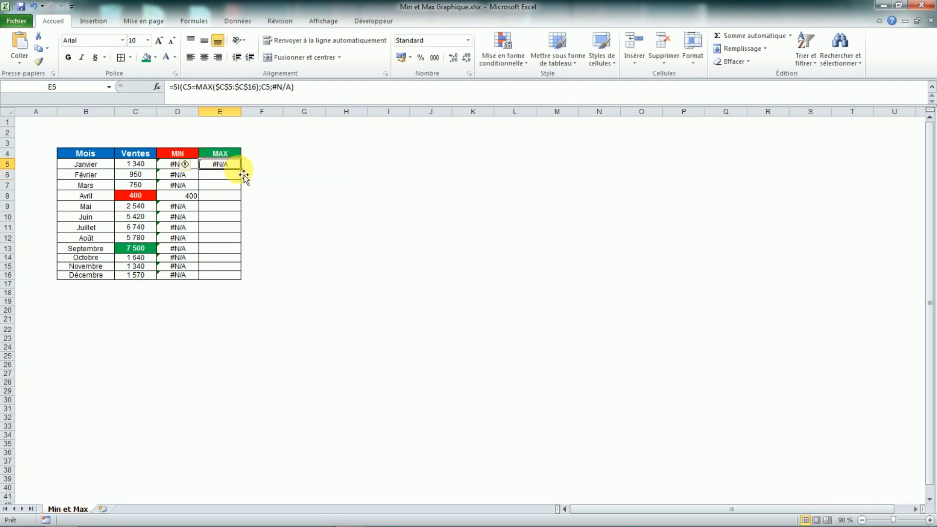
double_click(241, 169)
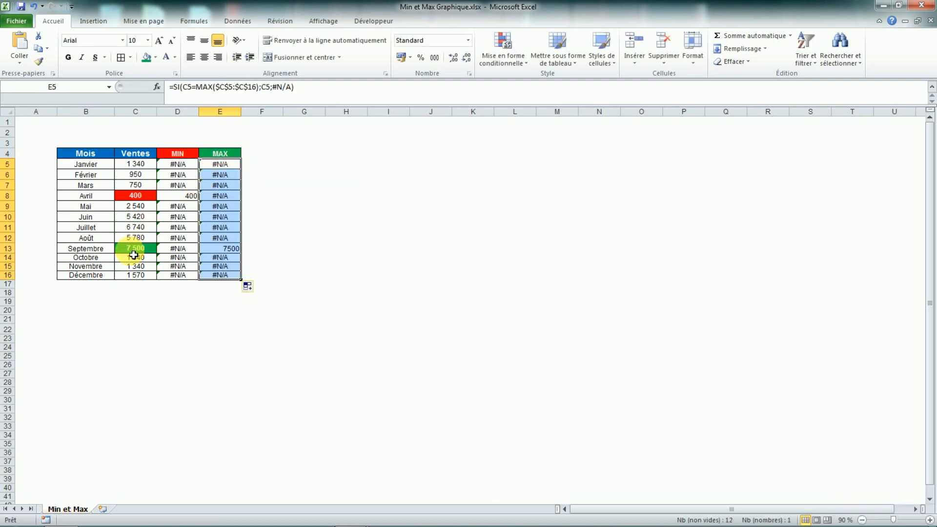
click(218, 250)
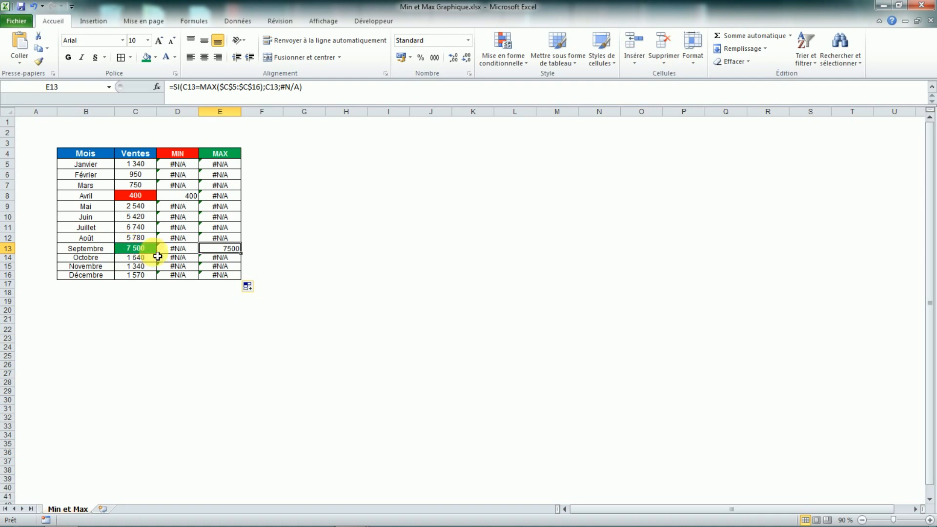
Test the MAX column by setting the July sales in C11 to 8000 and checking E11
click(143, 231)
text(8 )
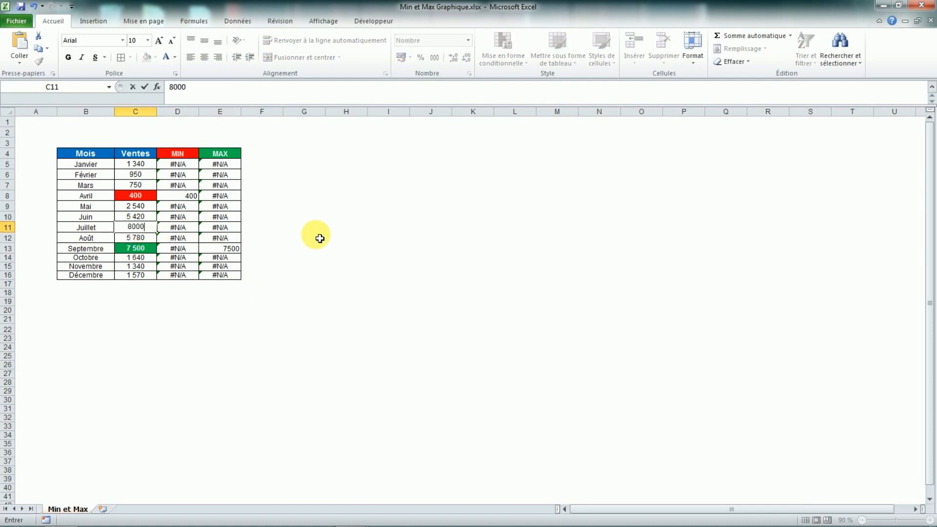
text(000)
key(Return)
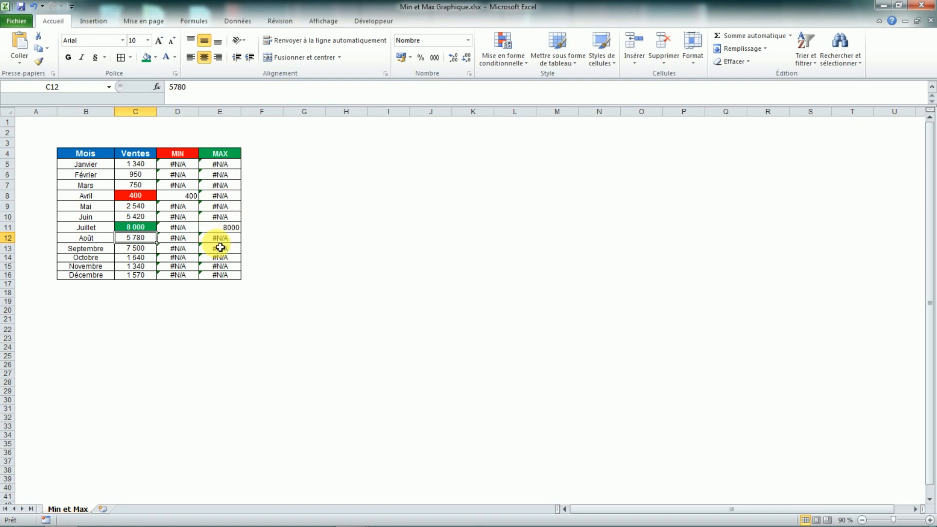
click(235, 228)
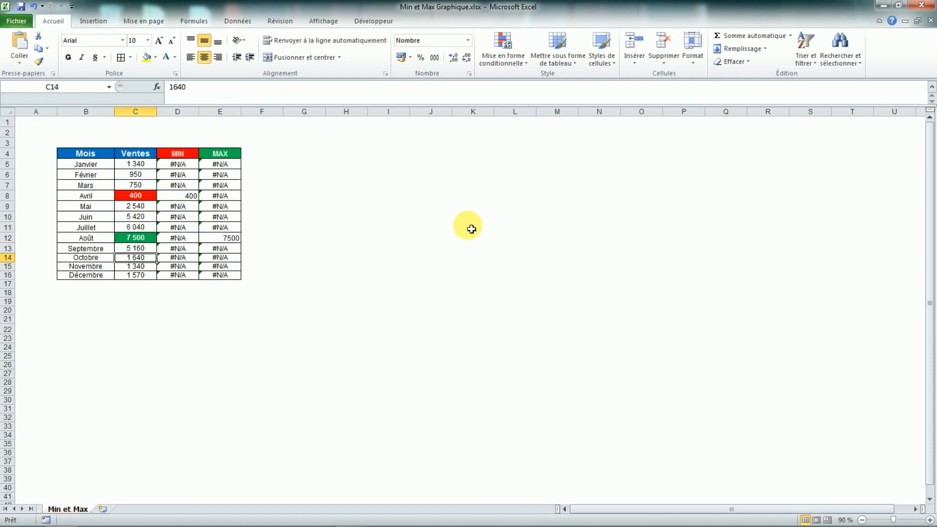
Insert a 2D line chart with markers from the whole table B4:E16
click(385, 205)
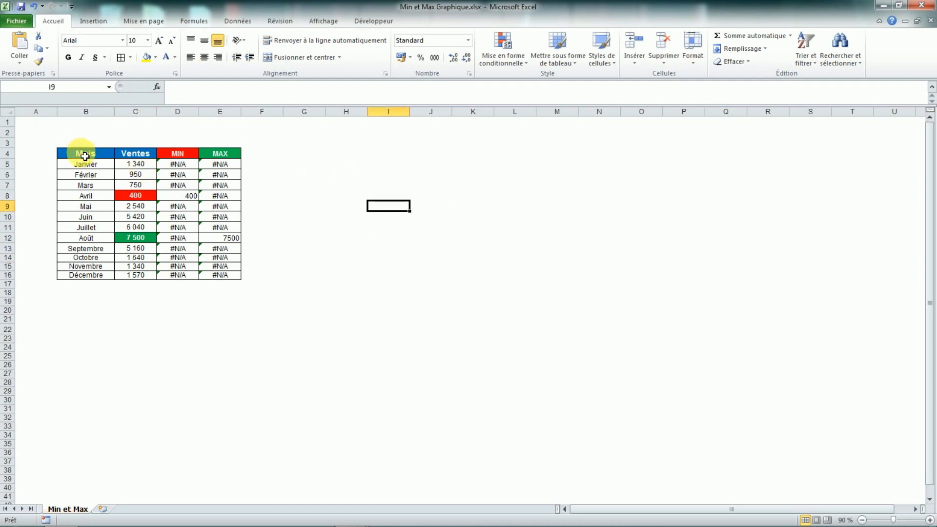
drag(84, 157, 219, 275)
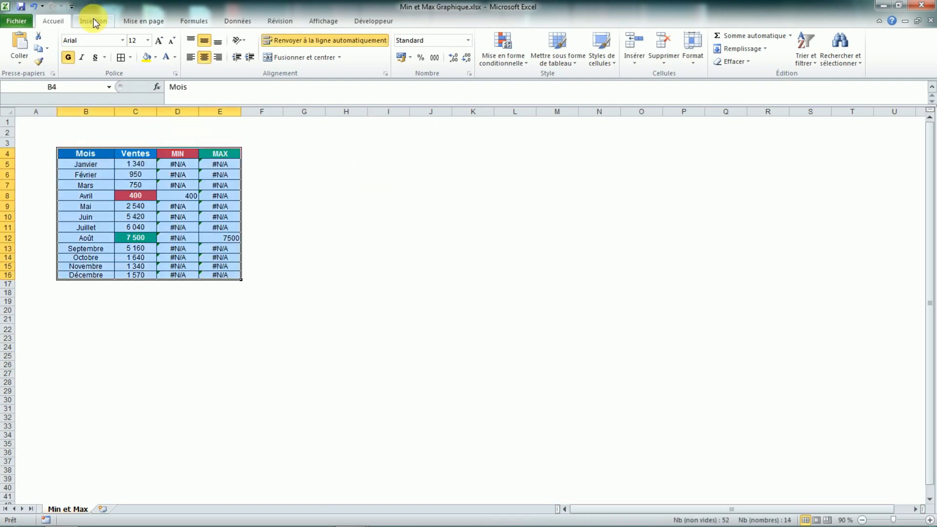
click(94, 21)
click(269, 53)
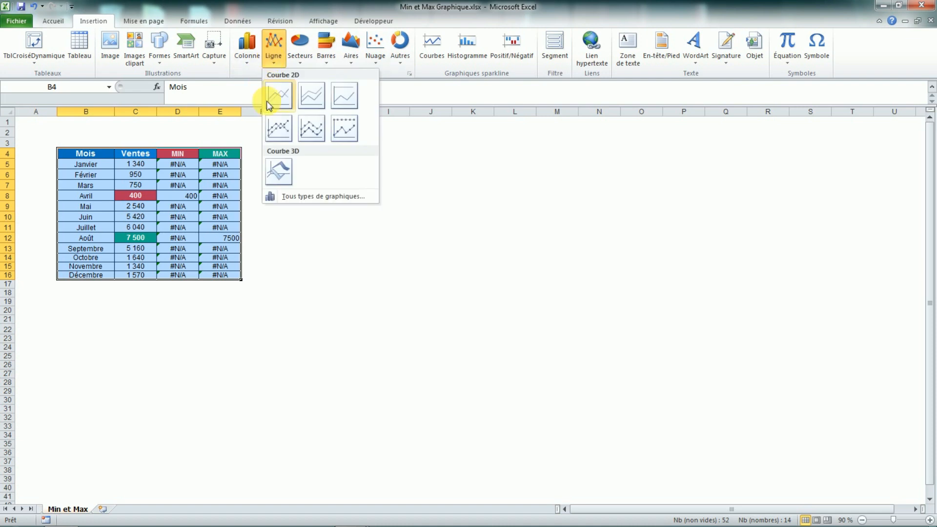
click(277, 131)
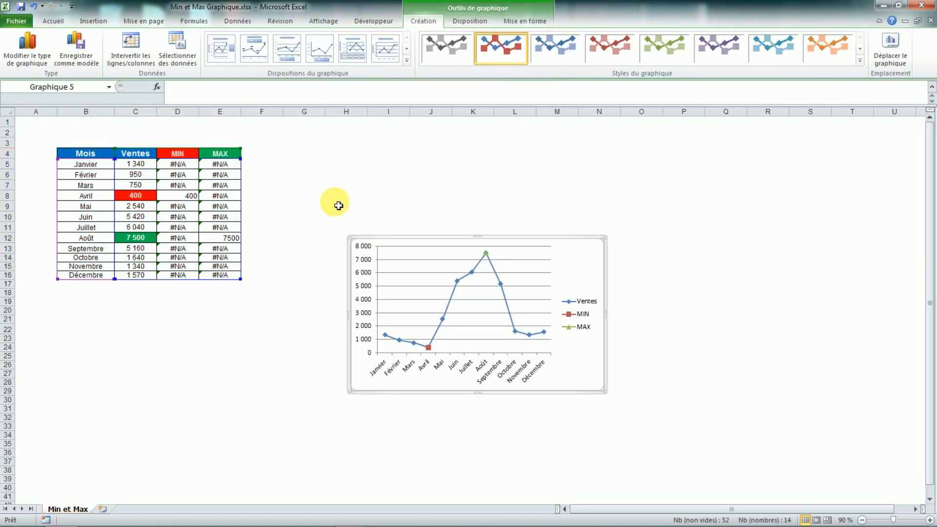
Move the line chart beside the table starting at row 4, and enlarge it to reach about column O and row 27
drag(592, 263, 553, 179)
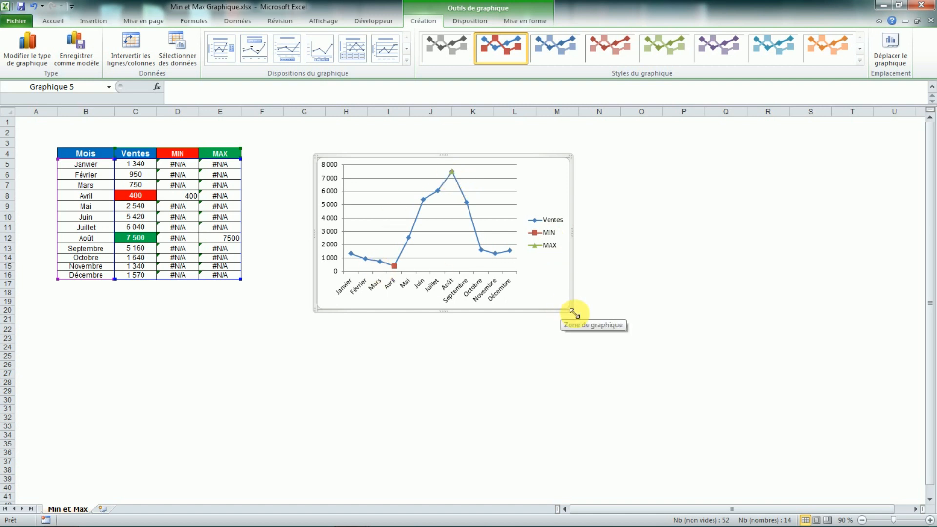
drag(580, 322, 646, 379)
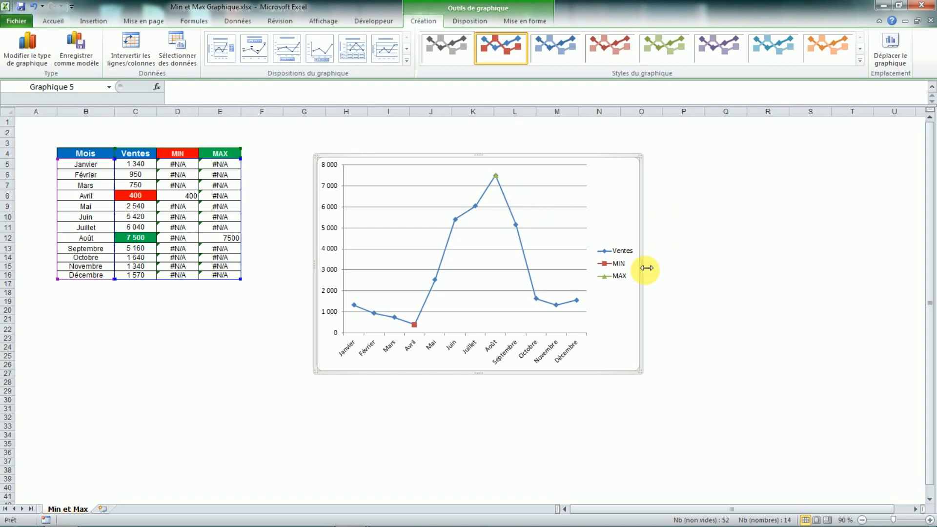
Widen the line chart to about column Q and delete its legend
drag(647, 268, 732, 269)
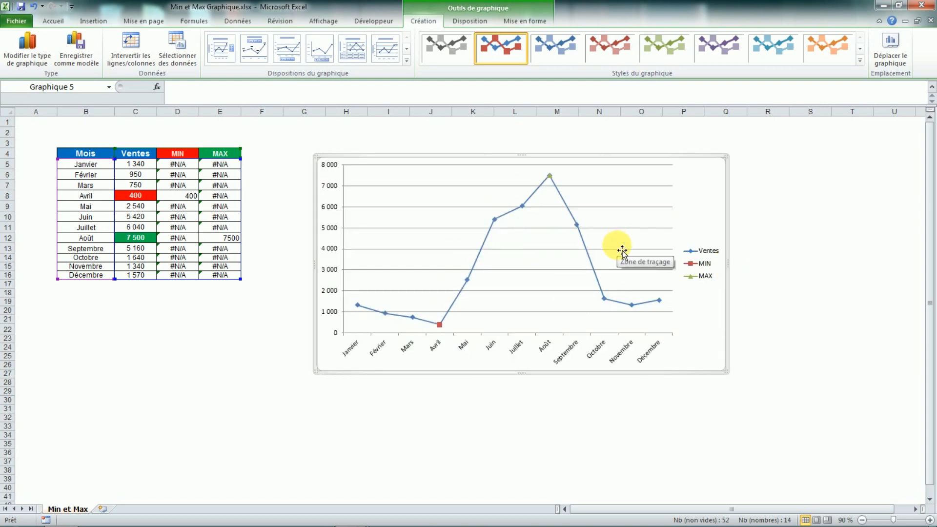
click(704, 267)
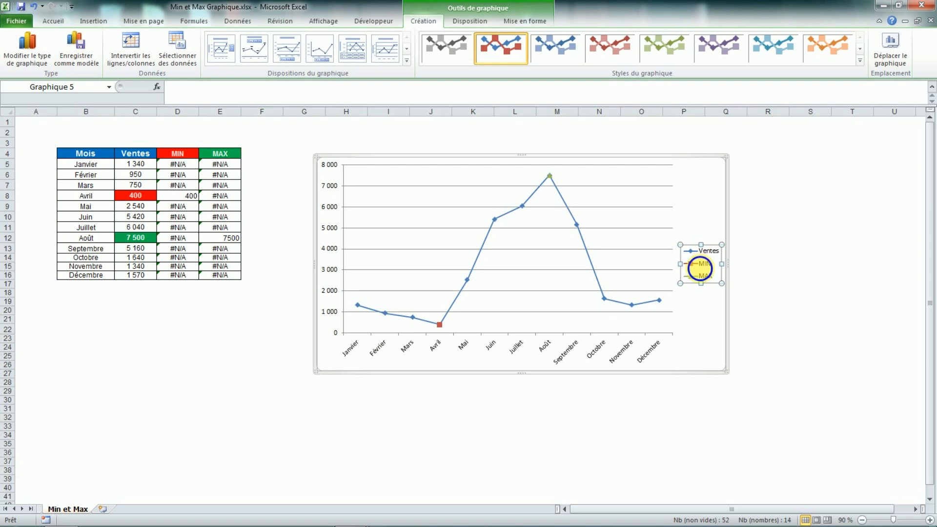
right_click(700, 268)
click(721, 274)
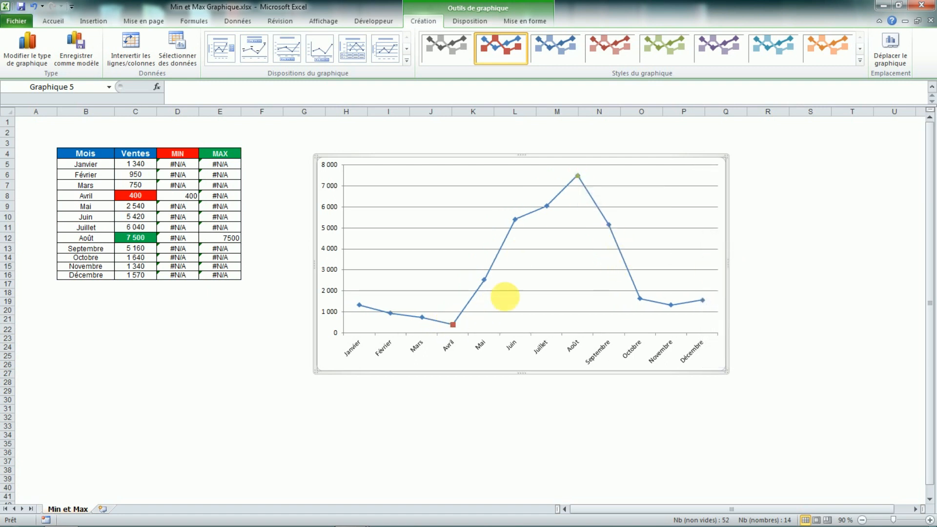
Give the MAX series a built-in square marker of size 9
click(578, 175)
right_click(578, 176)
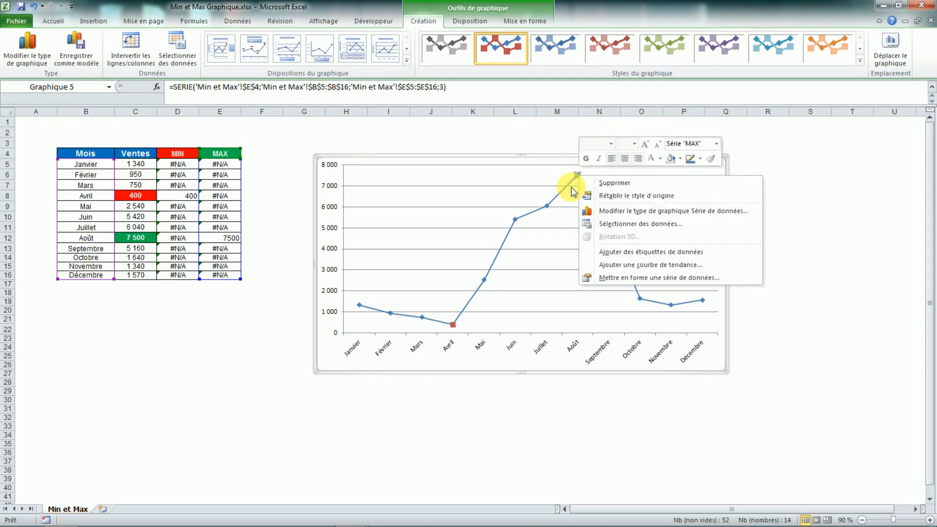
click(637, 277)
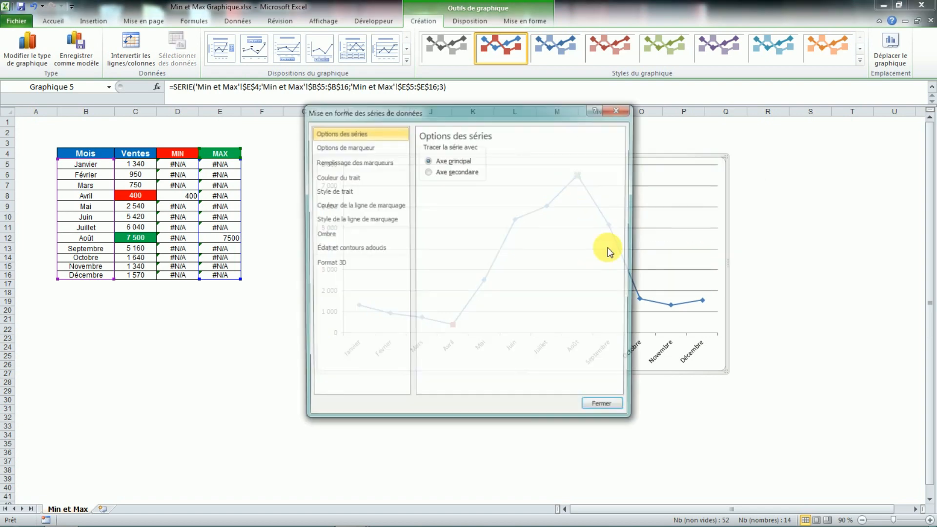
click(323, 149)
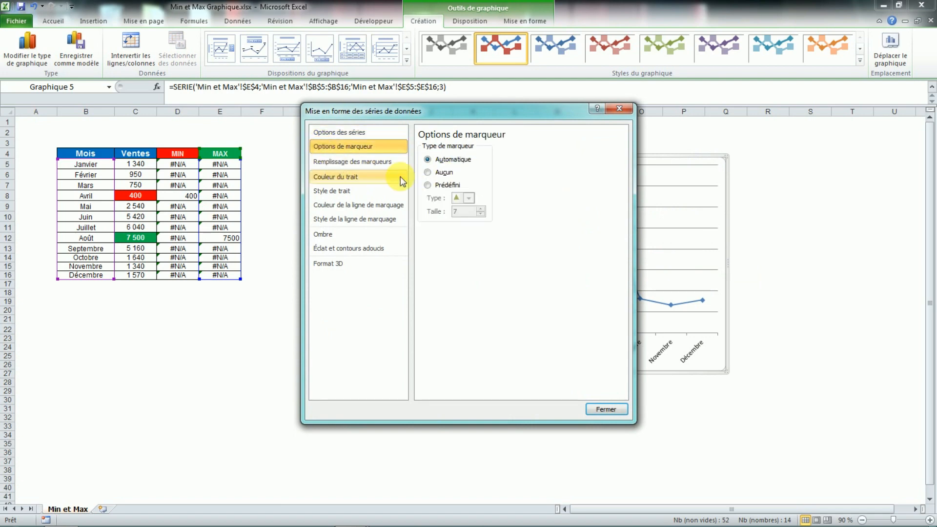
click(428, 186)
click(469, 198)
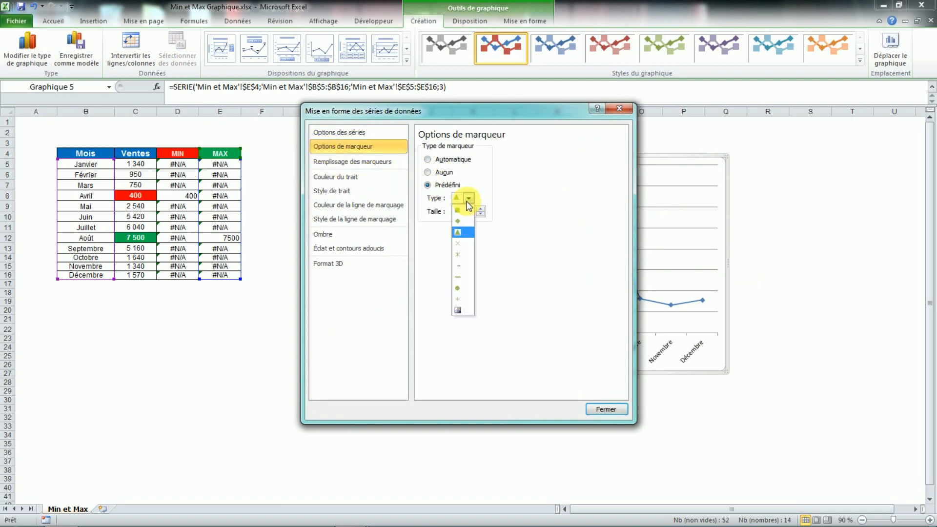
click(464, 210)
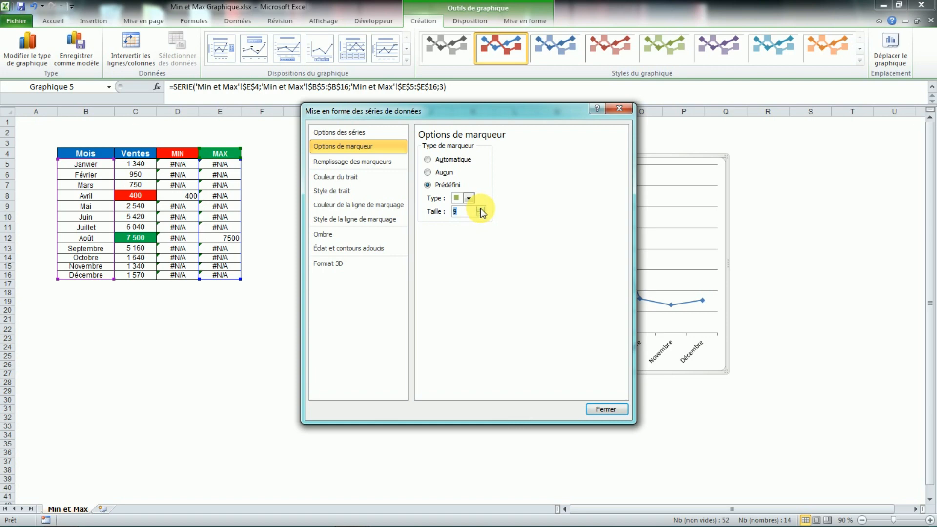
click(618, 411)
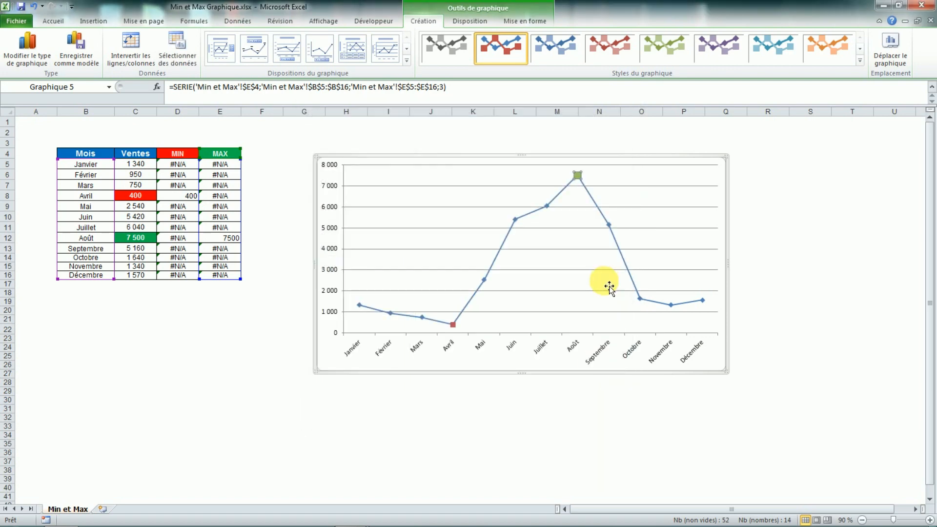
Enlarge the built-in square marker of the MIN series in its marker options
right_click(453, 326)
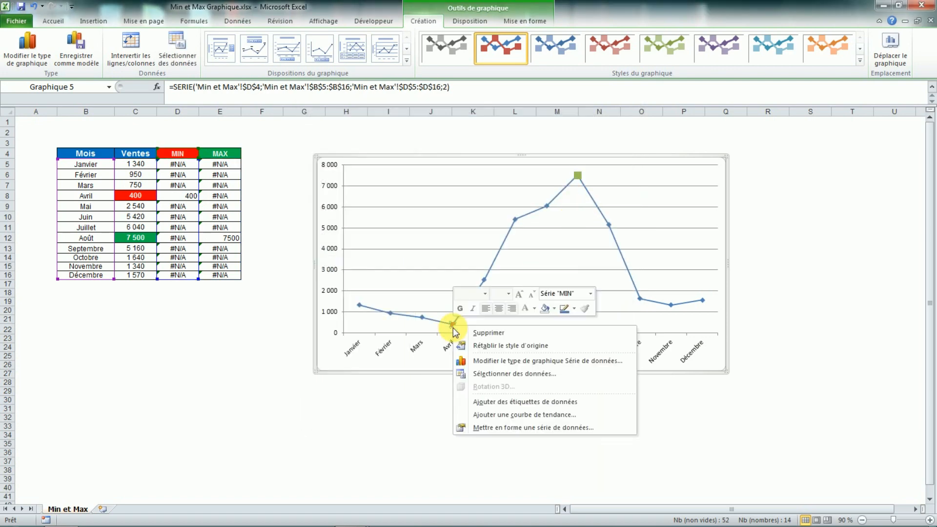
click(494, 428)
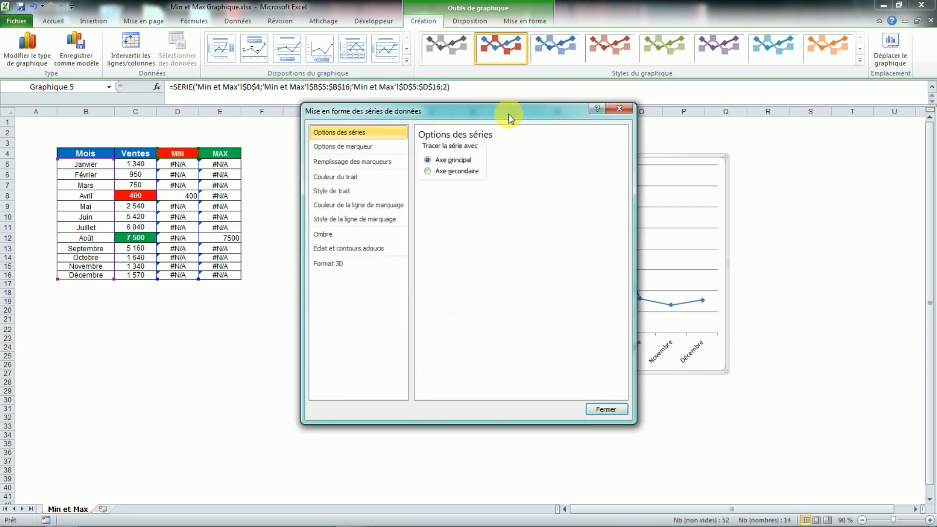
drag(509, 113, 302, 115)
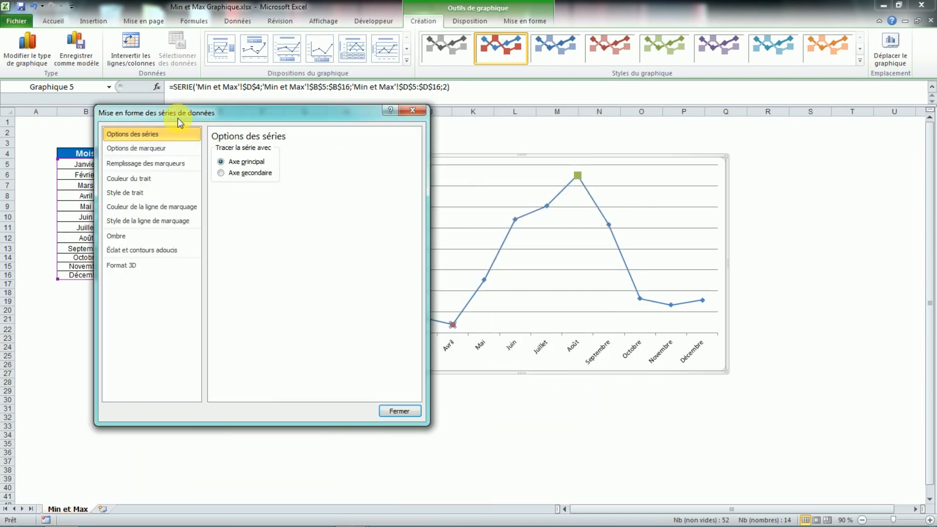
click(129, 147)
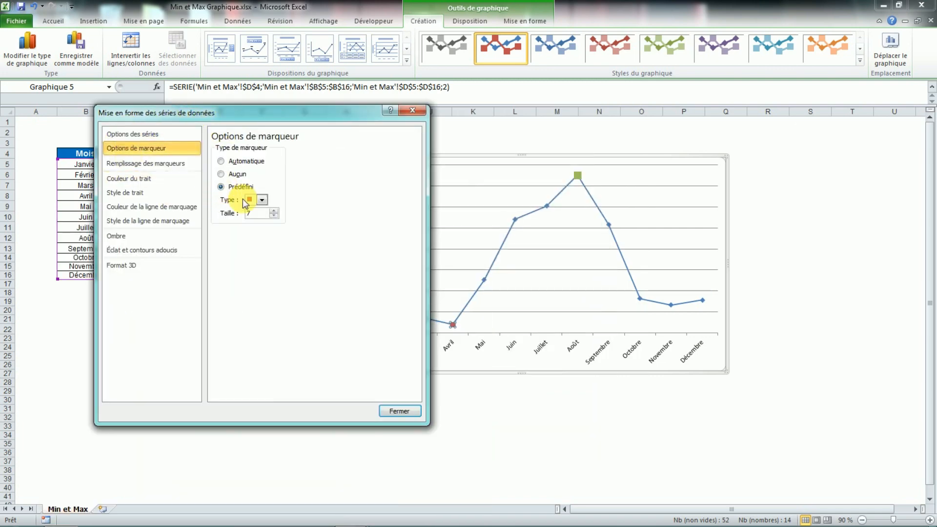
click(273, 210)
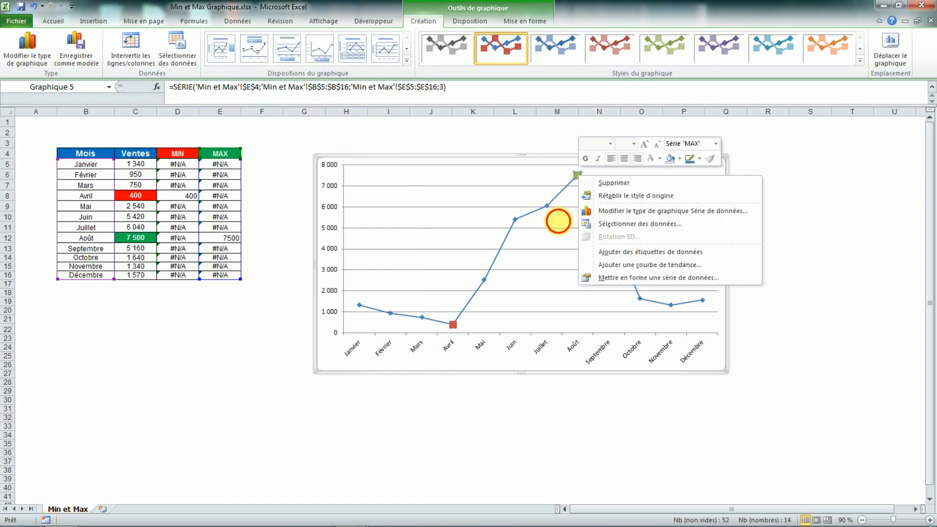
Add a data label to the MAX series and format its text in bold standard green
right_click(576, 177)
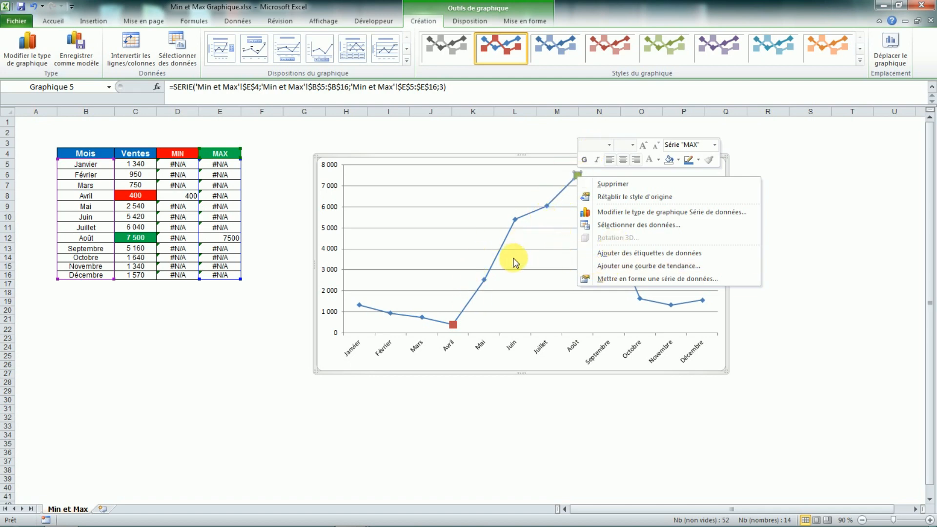
click(626, 257)
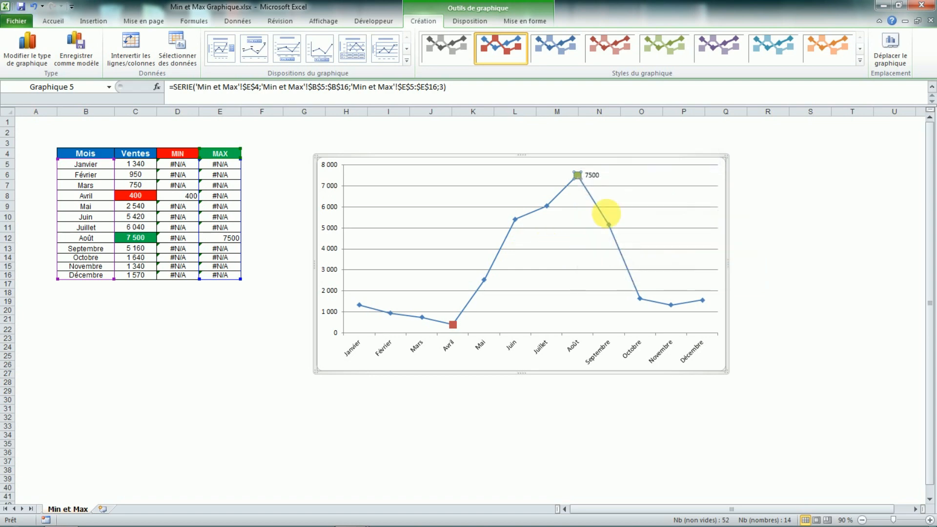
click(591, 174)
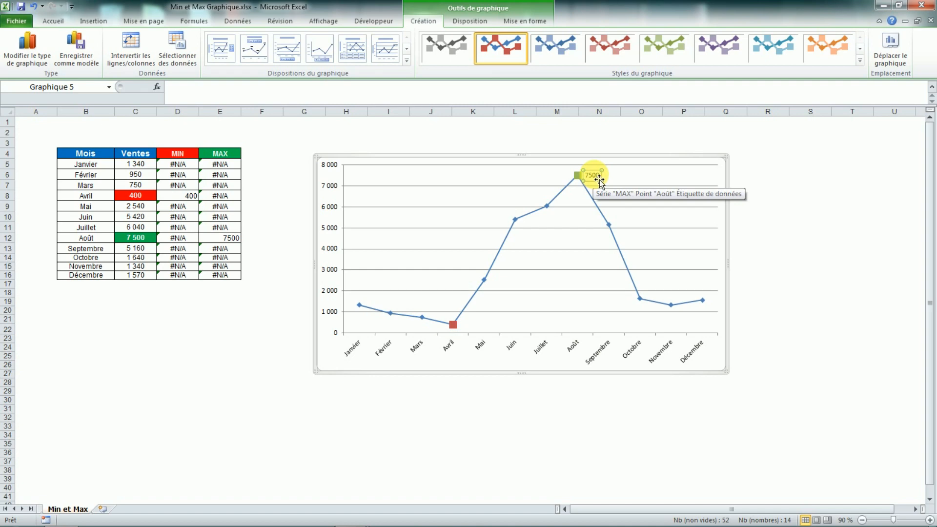
right_click(598, 178)
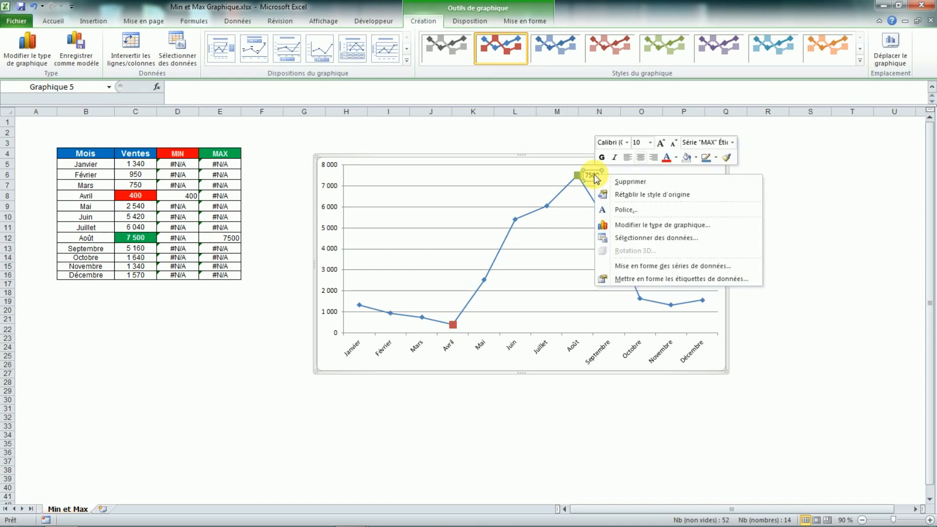
click(675, 157)
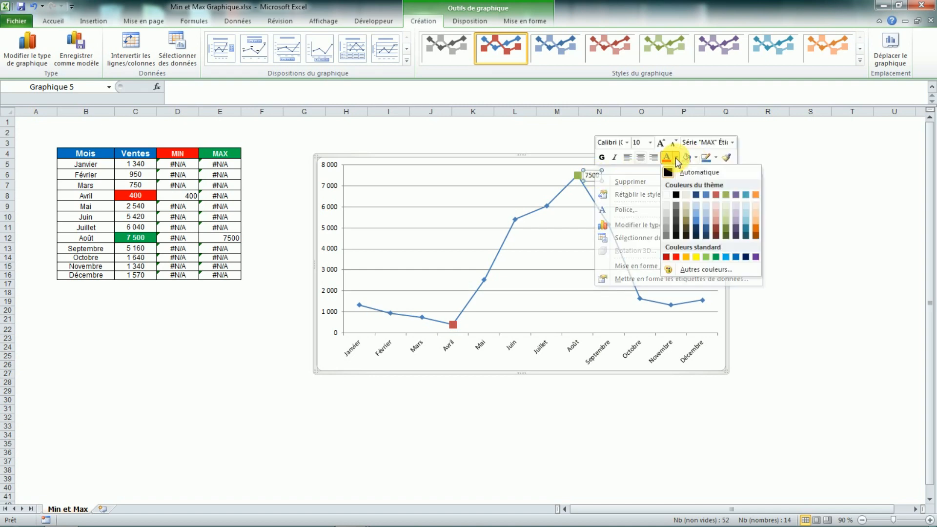
click(716, 258)
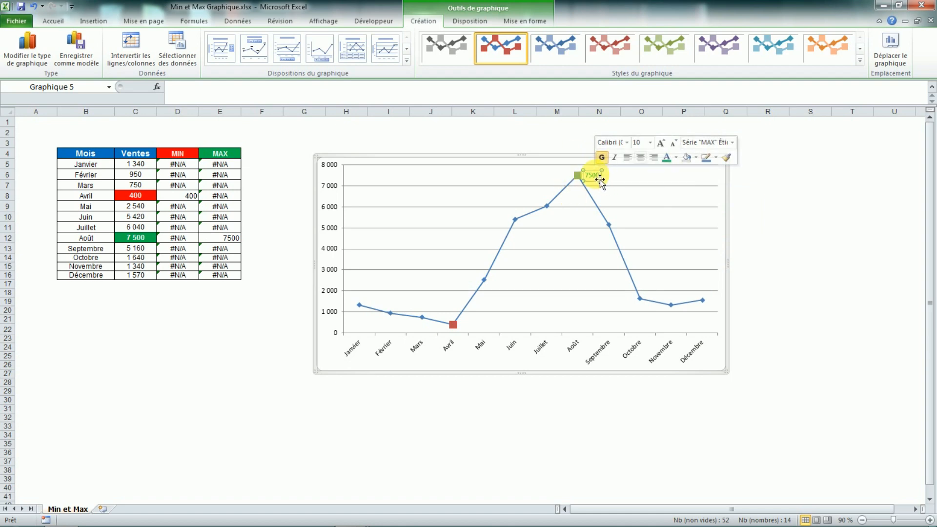
Position the MAX series' data label above its marker (Au-dessus)
right_click(596, 181)
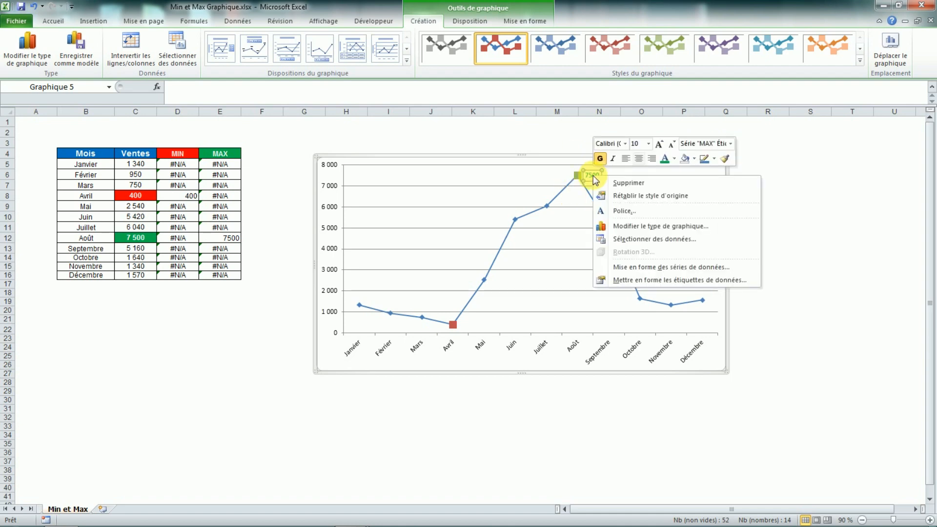
click(646, 280)
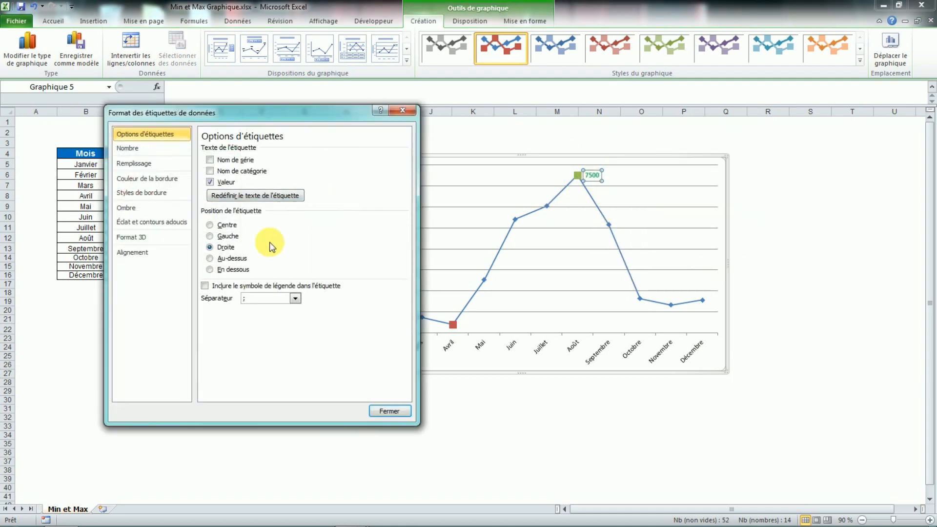
click(236, 260)
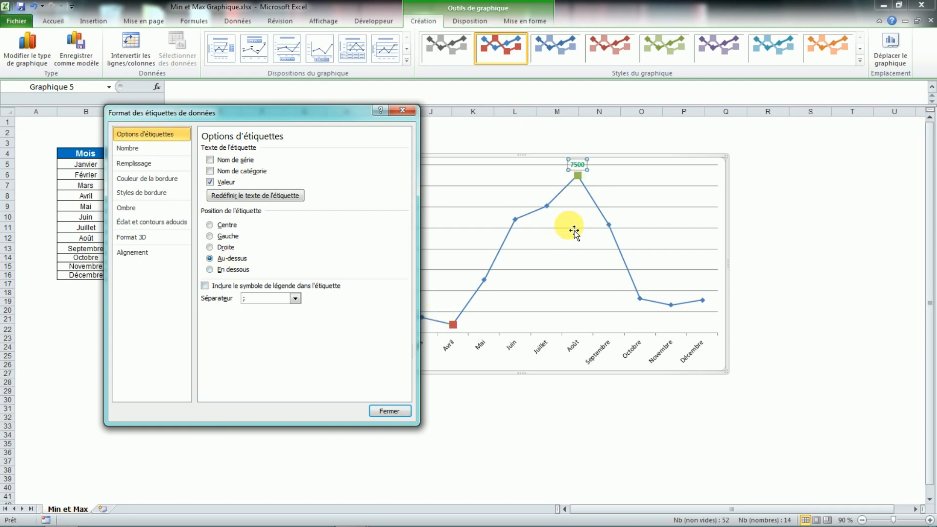
click(397, 413)
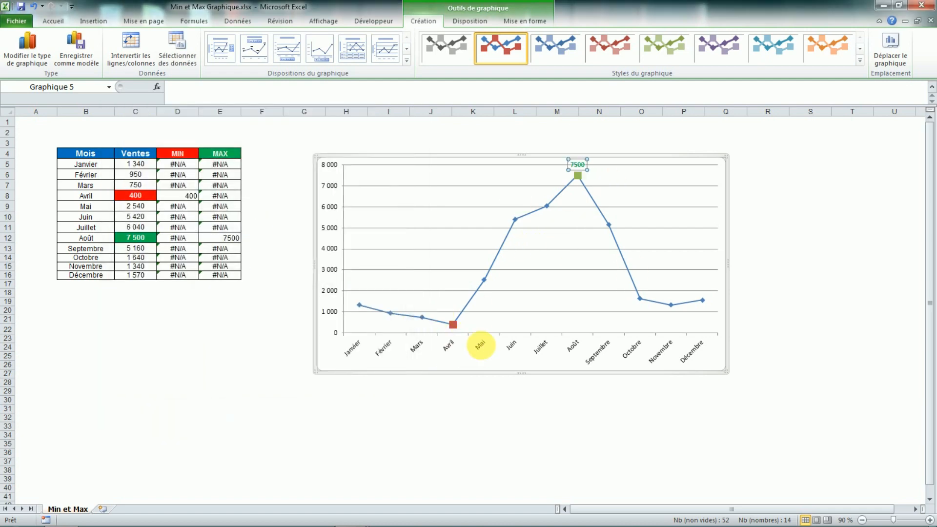
Fill the MIN series marker with standard red and the MAX series marker with standard green
right_click(453, 324)
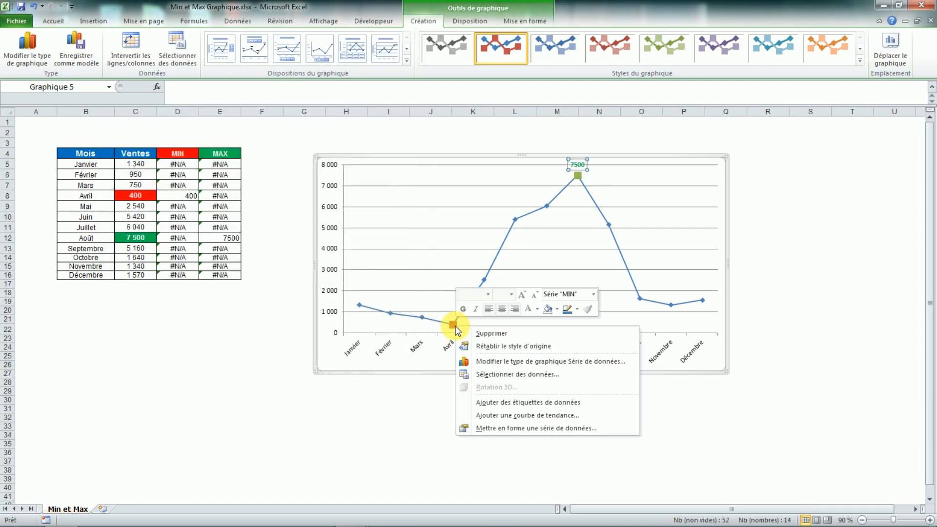
click(557, 308)
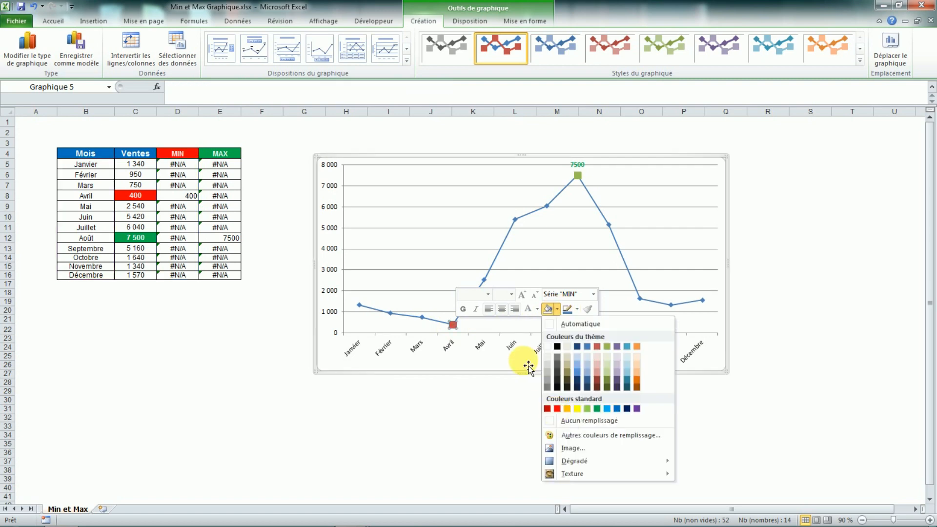
click(557, 409)
click(579, 177)
right_click(579, 177)
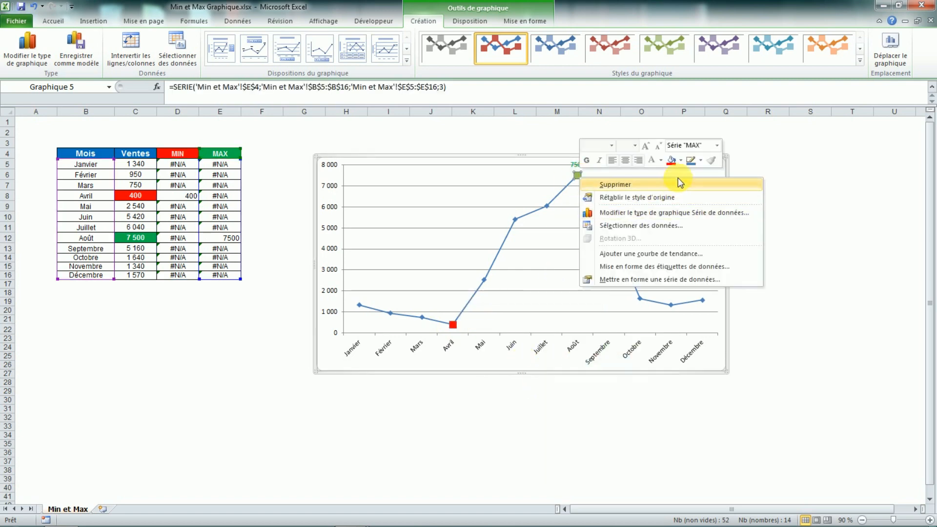
click(679, 160)
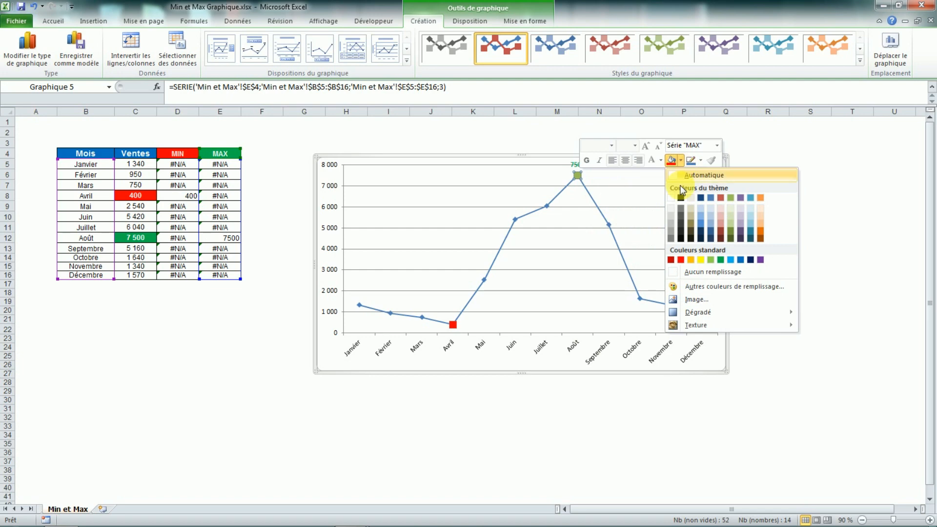
click(720, 260)
Add a data label to the MIN series and position it below the marker (En dessous)
right_click(453, 325)
right_click(454, 325)
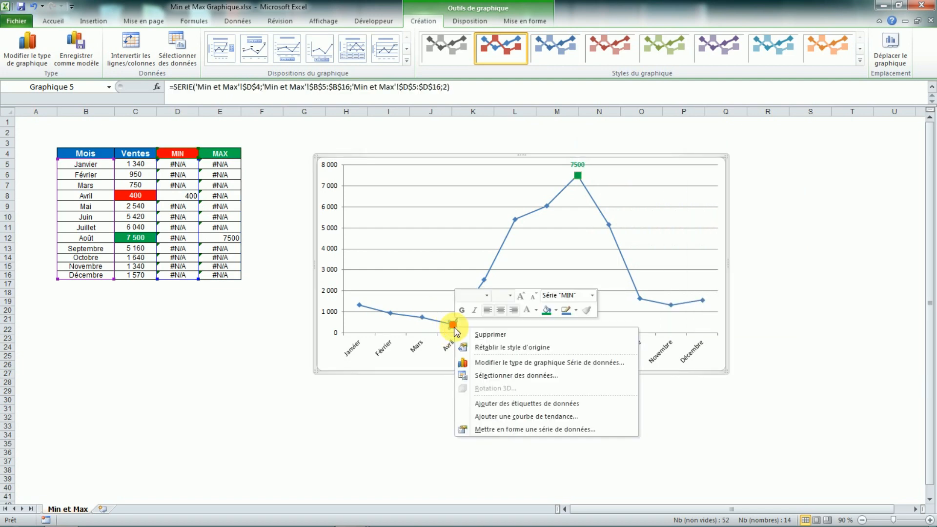
click(505, 404)
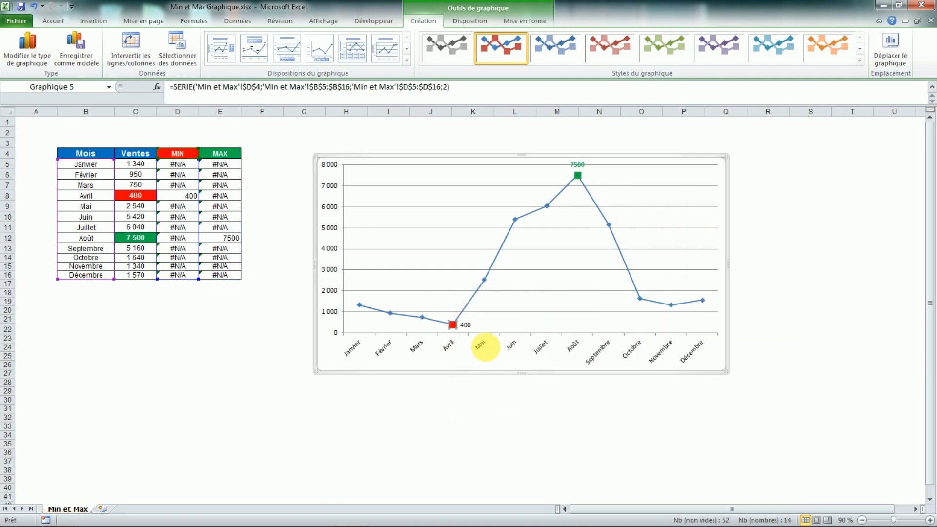
click(464, 326)
right_click(464, 326)
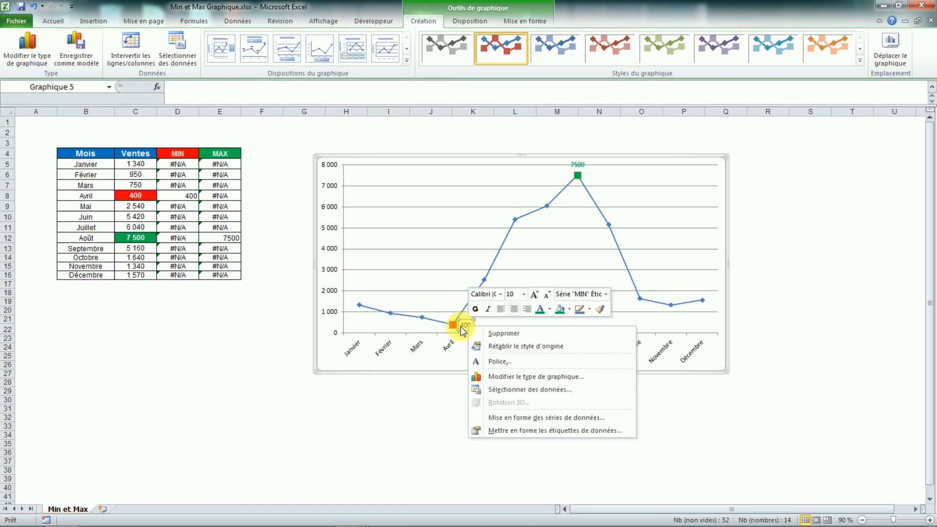
click(493, 431)
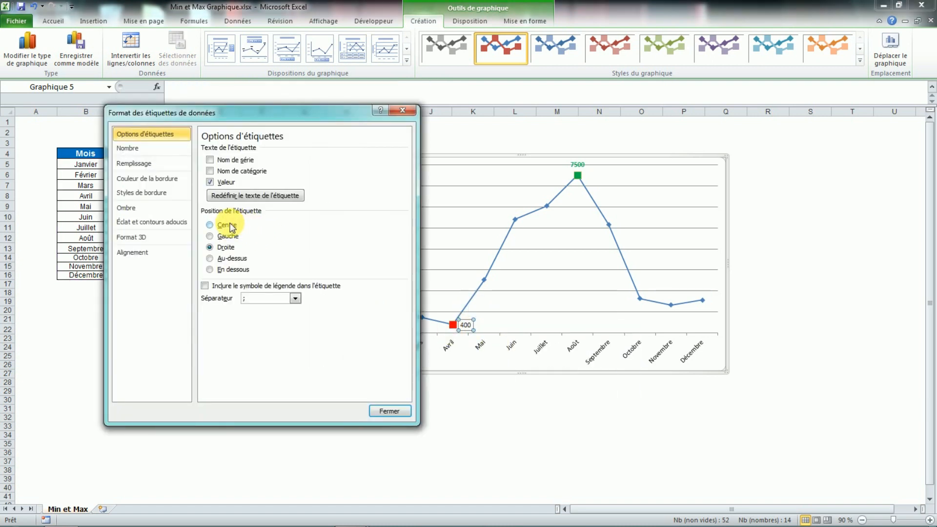
click(224, 271)
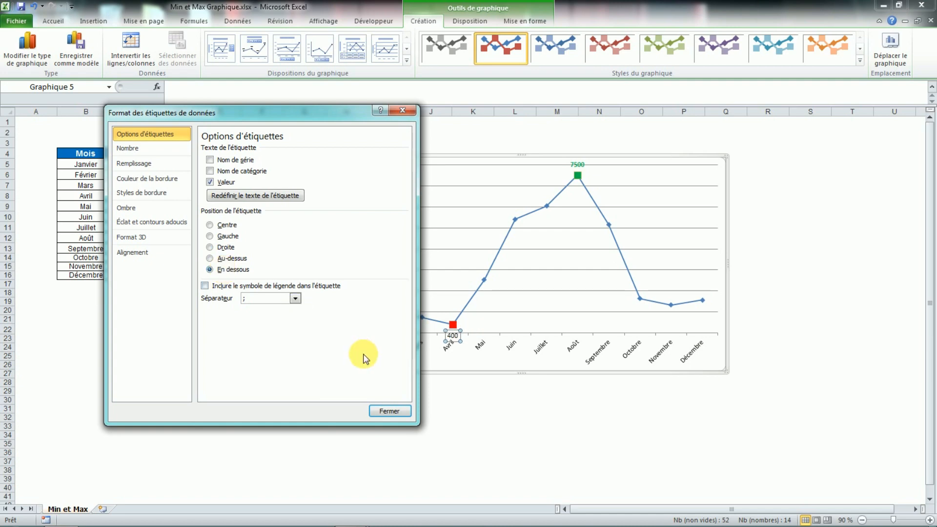
click(391, 411)
Format the MIN series' data label text in bold standard red
right_click(453, 336)
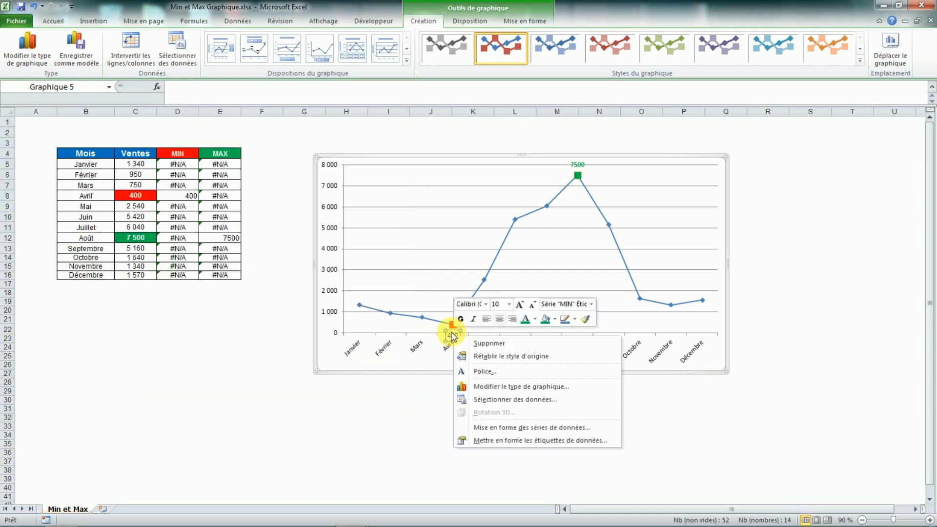
click(537, 319)
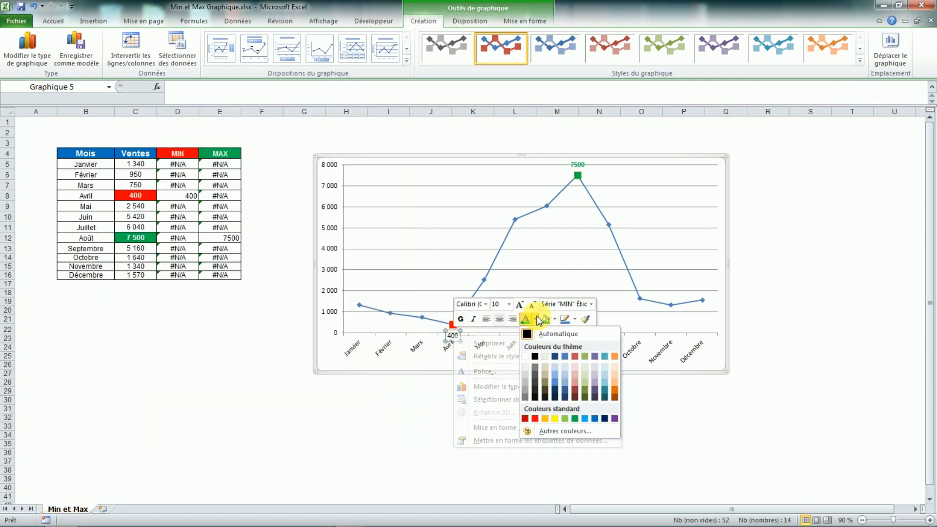
click(535, 419)
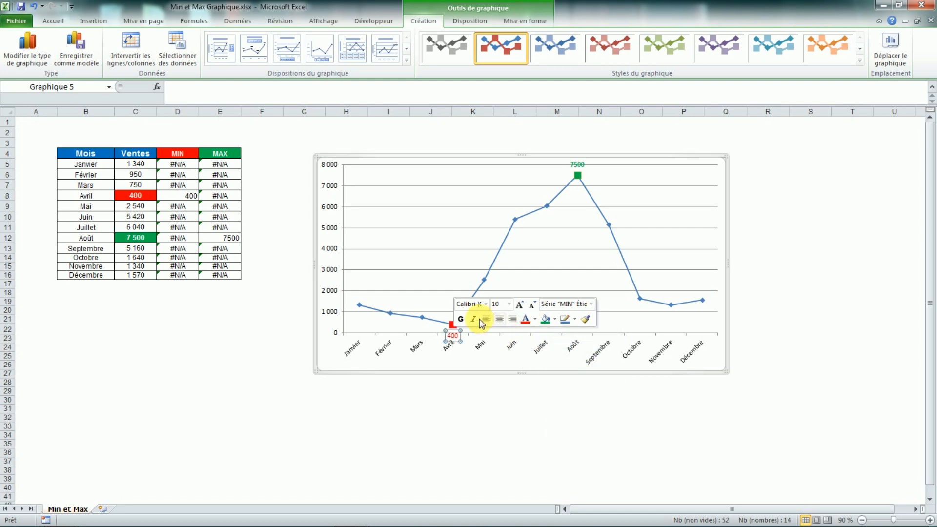
click(432, 248)
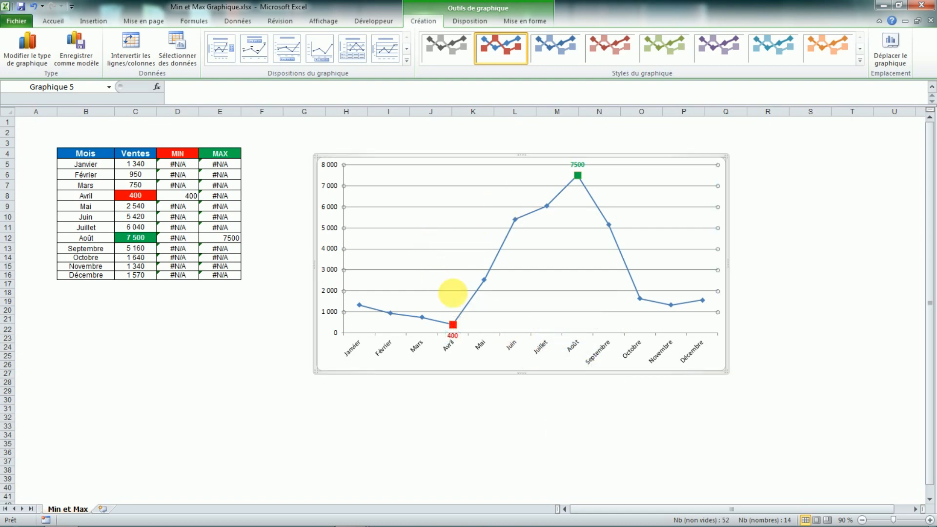
Hide the MIN and MAX helper columns D and E
click(178, 112)
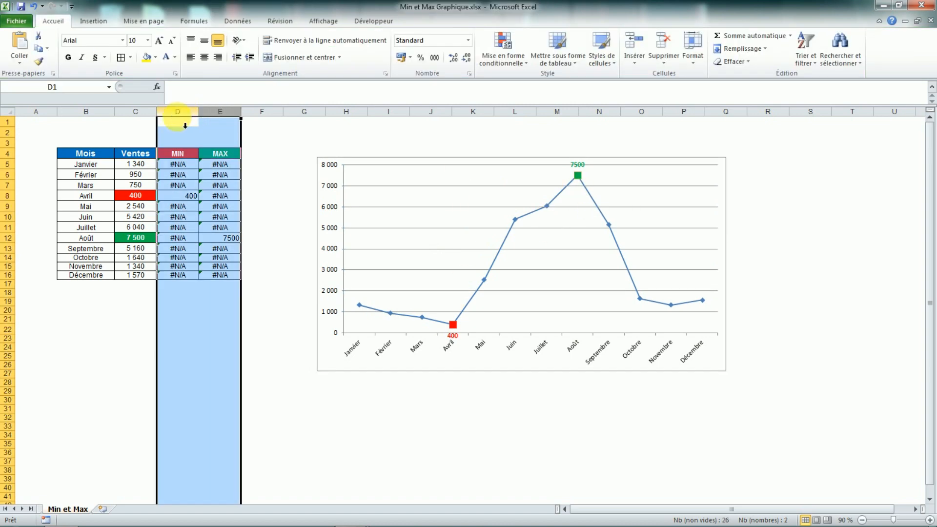
click(261, 185)
drag(183, 122, 219, 111)
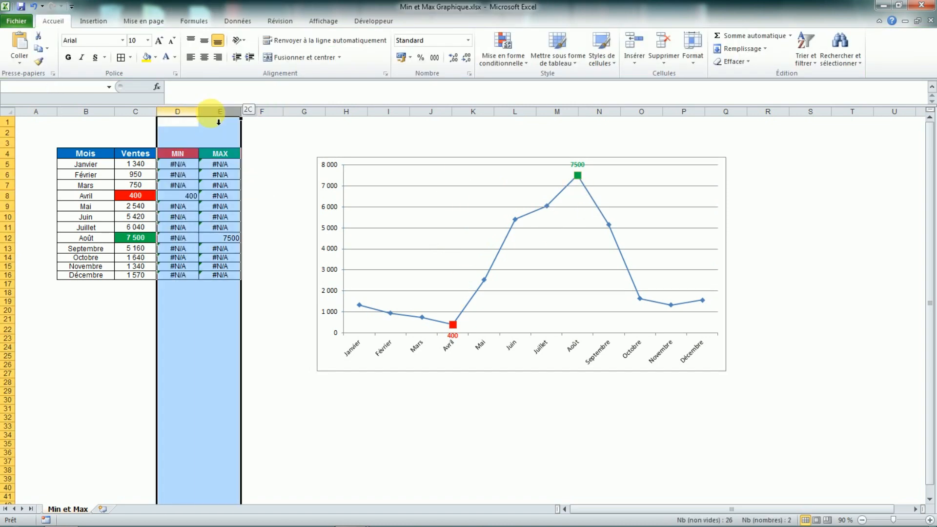
right_click(185, 113)
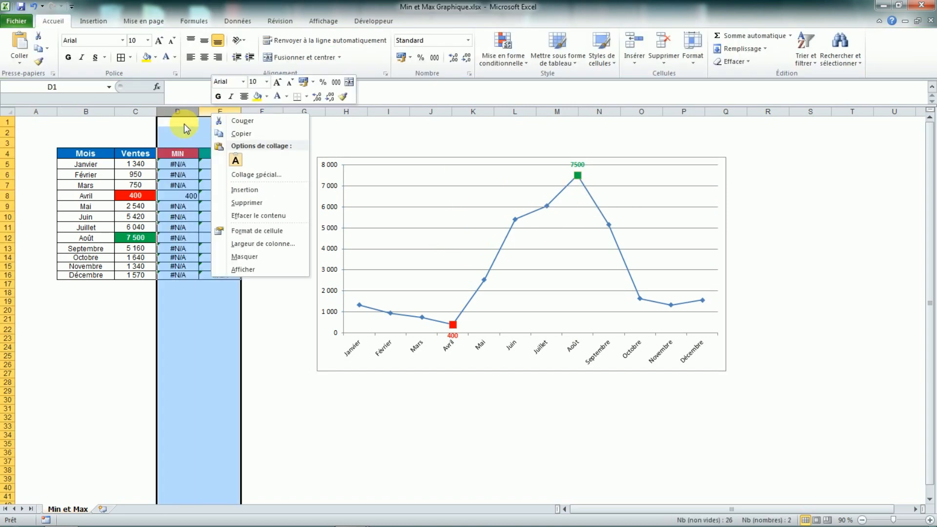
click(244, 257)
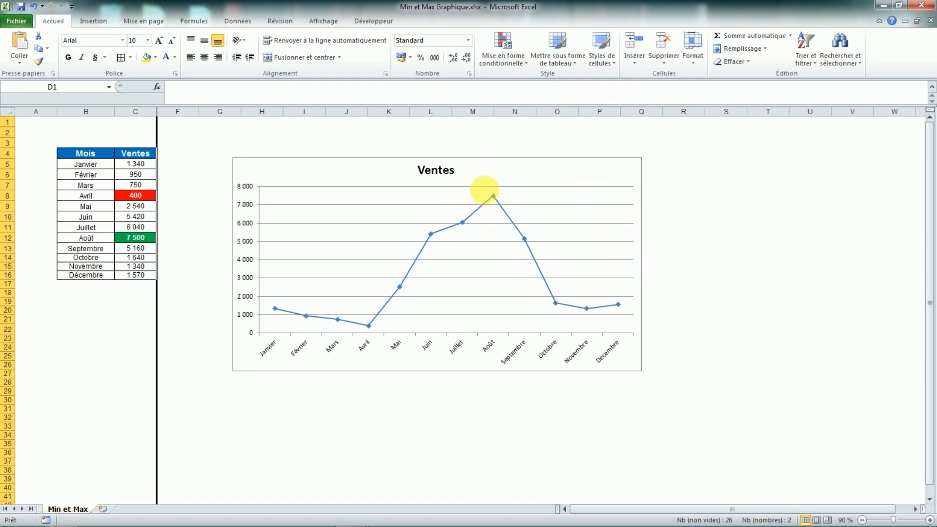
click(725, 238)
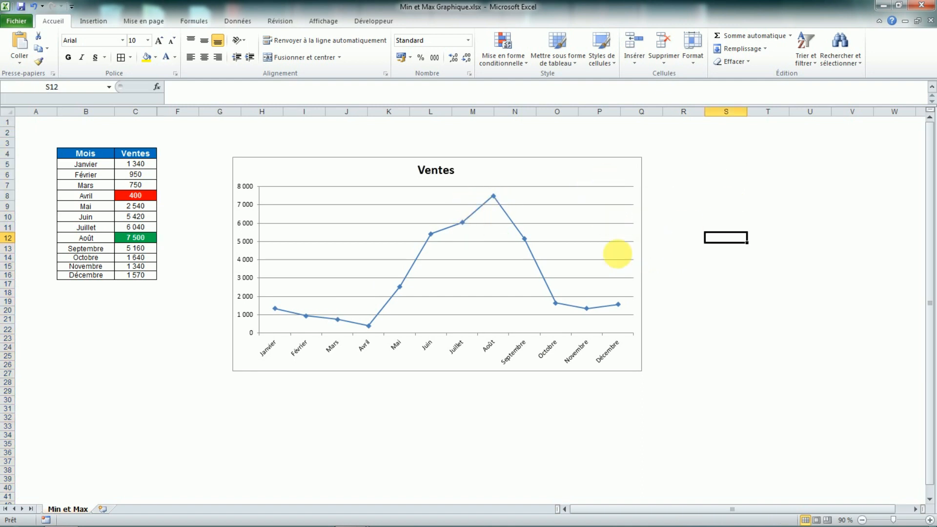
Set the chart's data source options to show data from hidden rows and columns
click(606, 180)
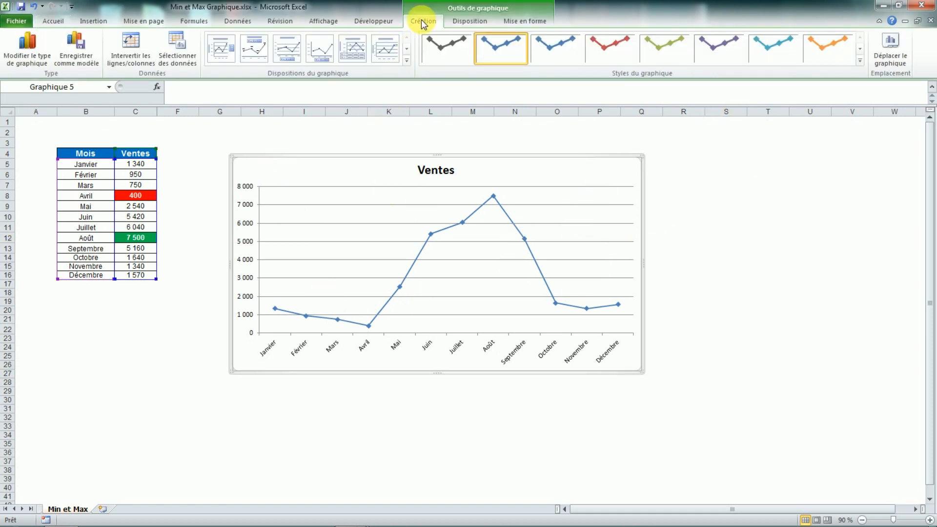
click(168, 54)
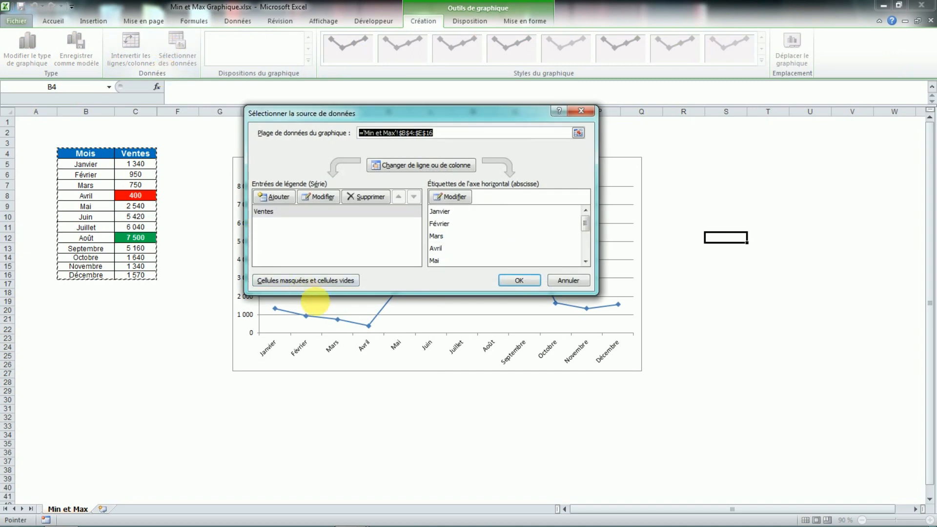
click(304, 281)
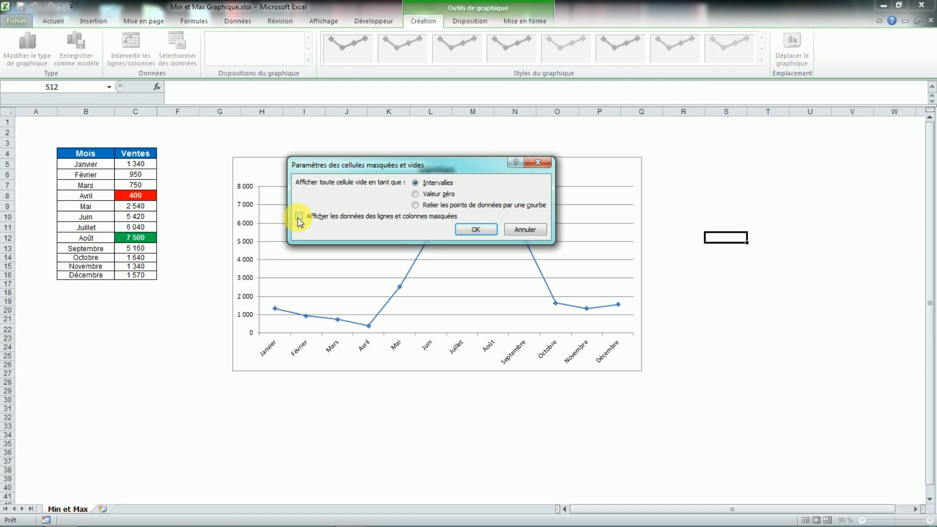
click(476, 229)
Enlarge the chart and move it slightly up and closer to the sales table
click(483, 169)
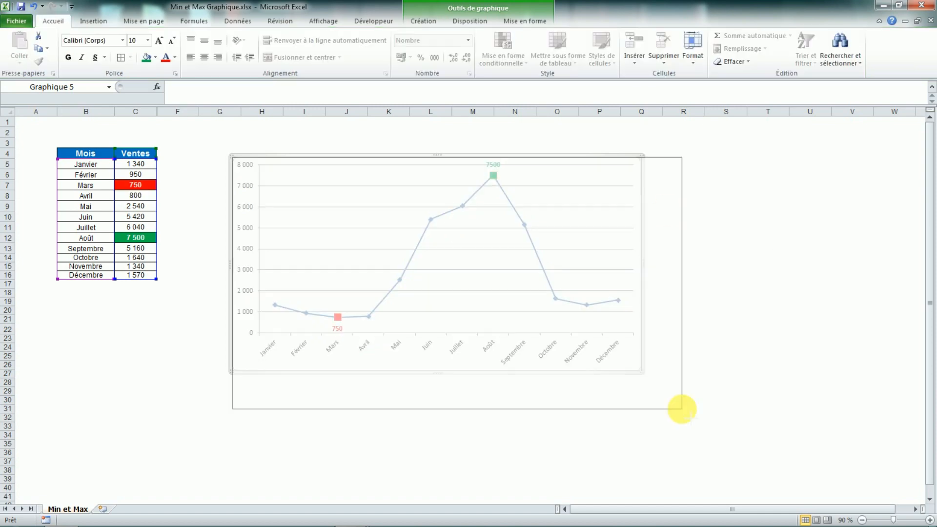
drag(682, 409, 684, 411)
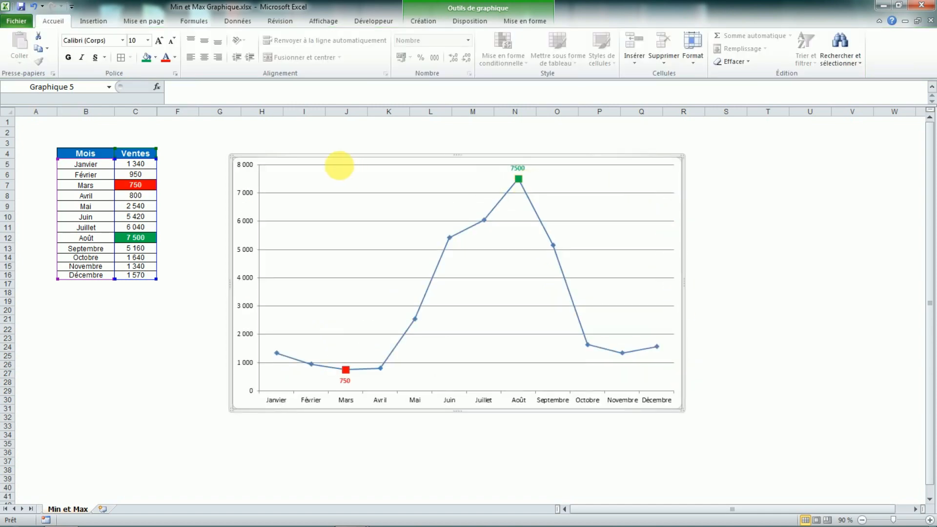
drag(298, 167, 275, 152)
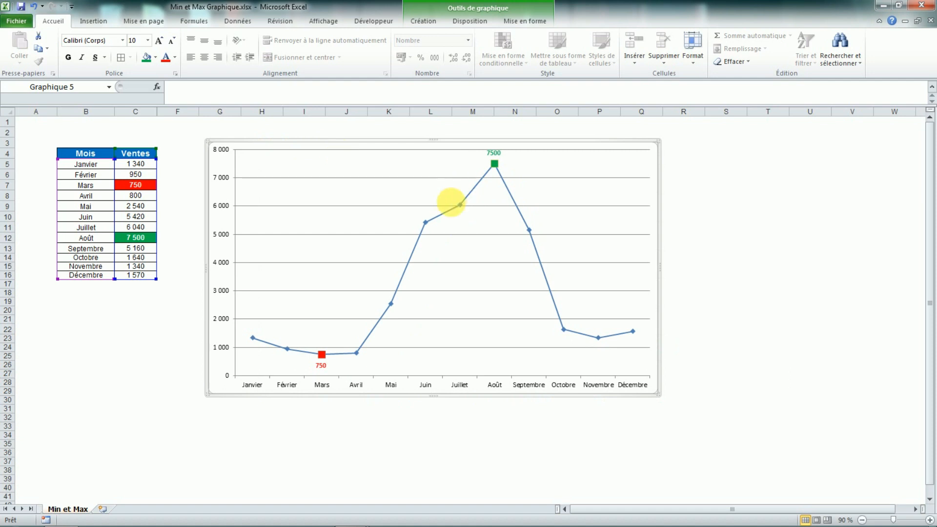
Set the August sales to 5500 and the June sales to 8500 to test the MAX marker
click(143, 240)
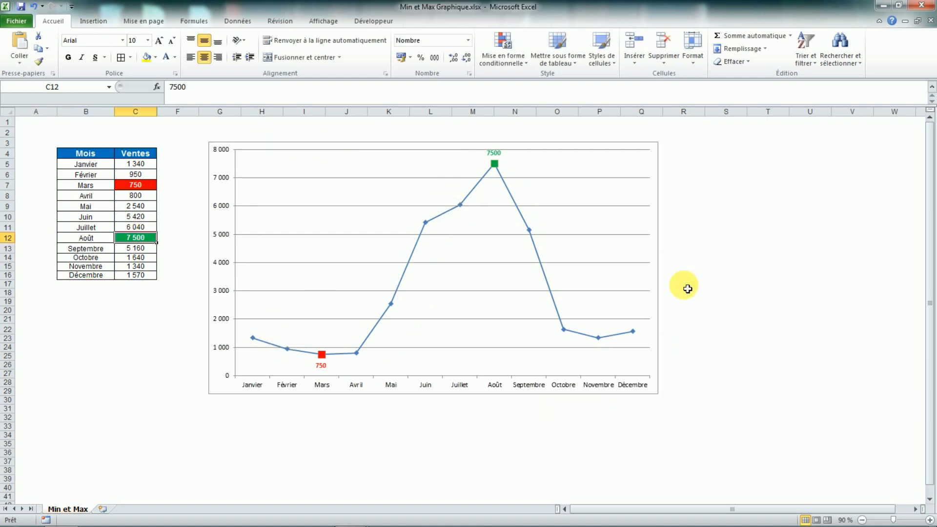
text(5500)
key(Return)
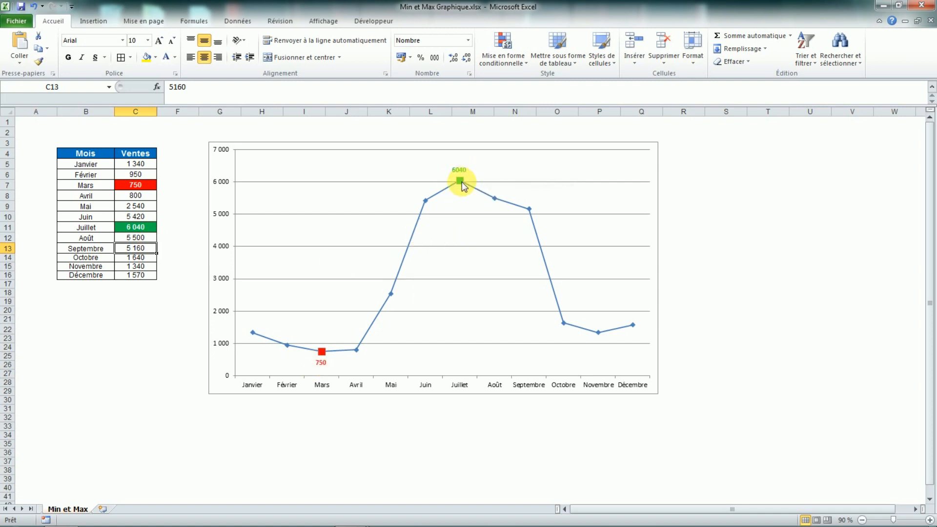
mouse_move(459, 188)
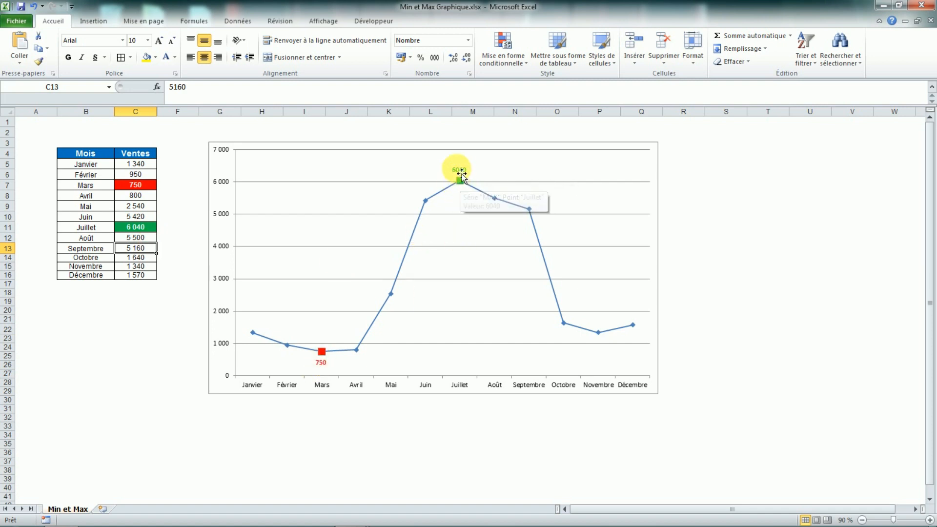
click(136, 219)
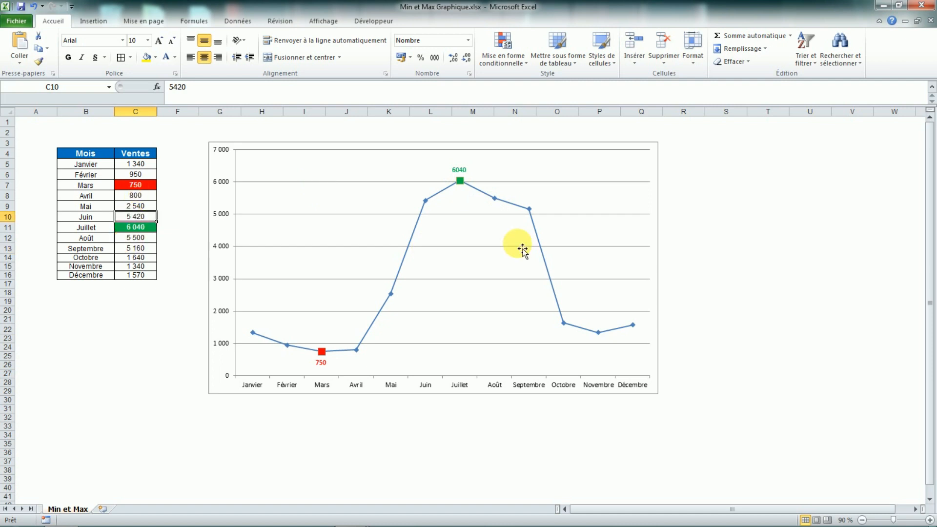
text(8 500)
key(Return)
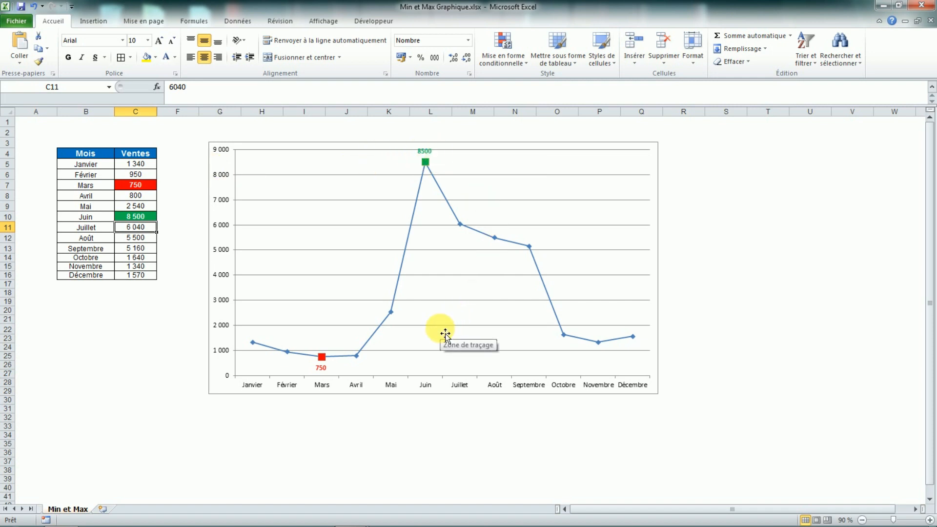
Apply the chart layout that has a title above the plot and a legend below it
click(222, 184)
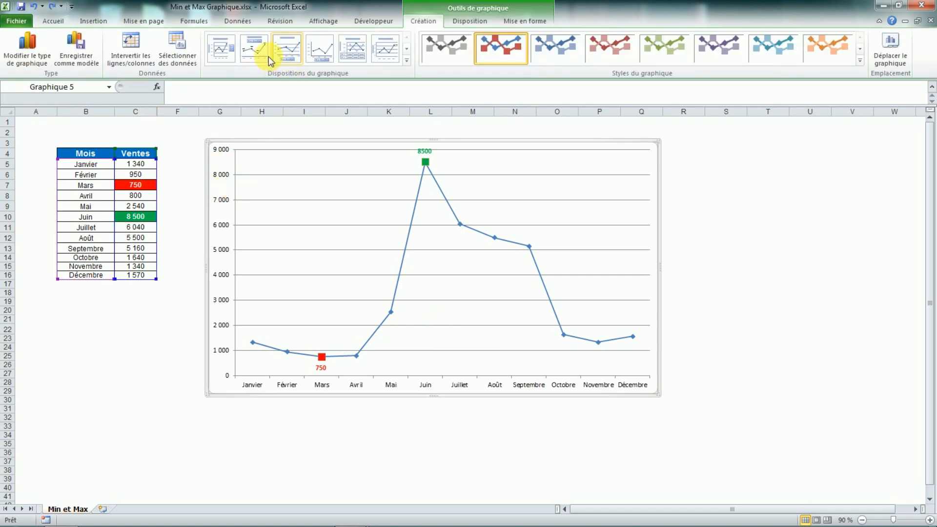
click(408, 49)
click(407, 39)
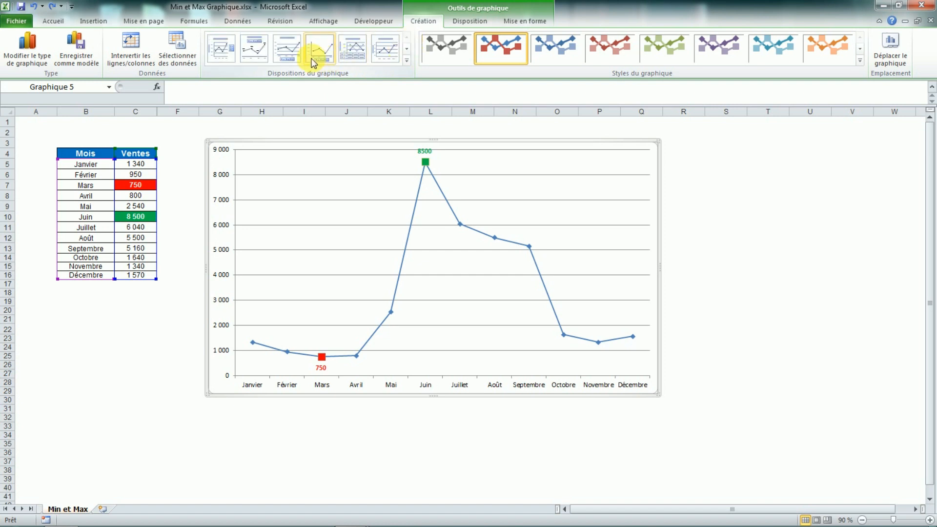
click(287, 57)
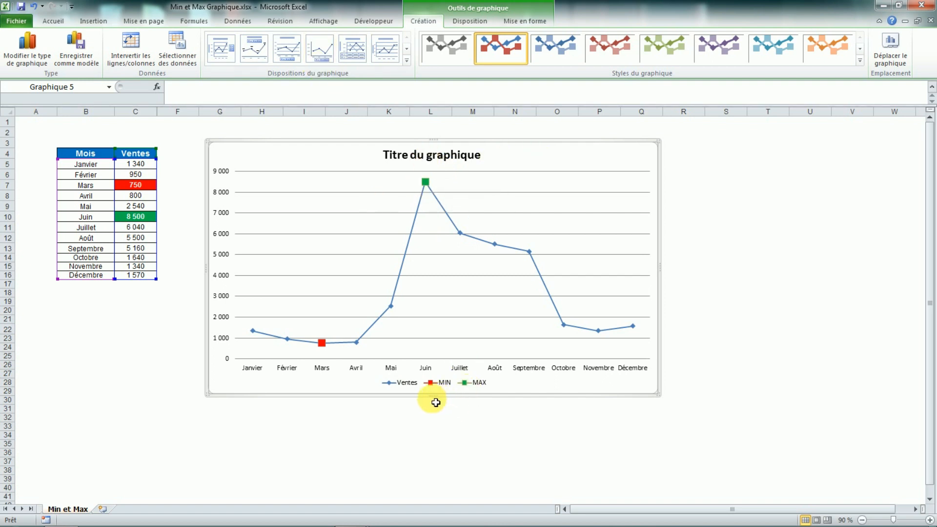
right_click(427, 183)
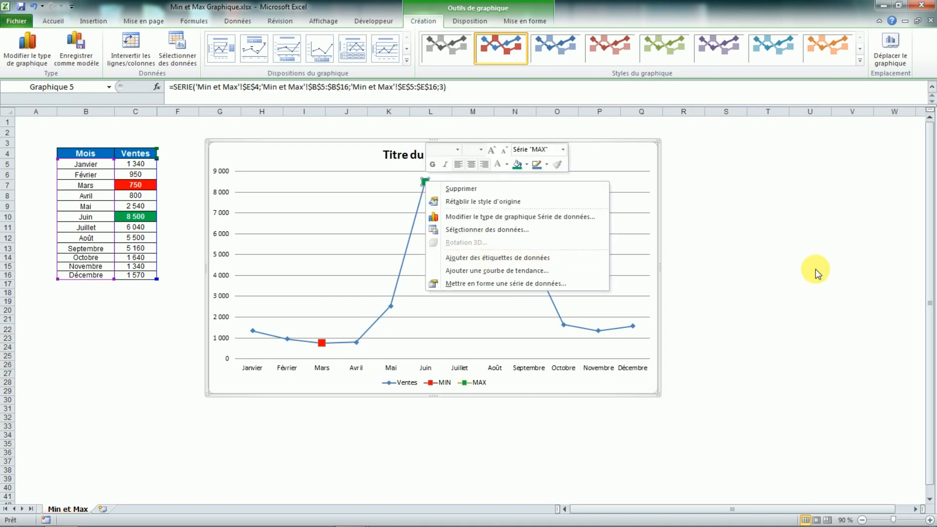
key(Escape)
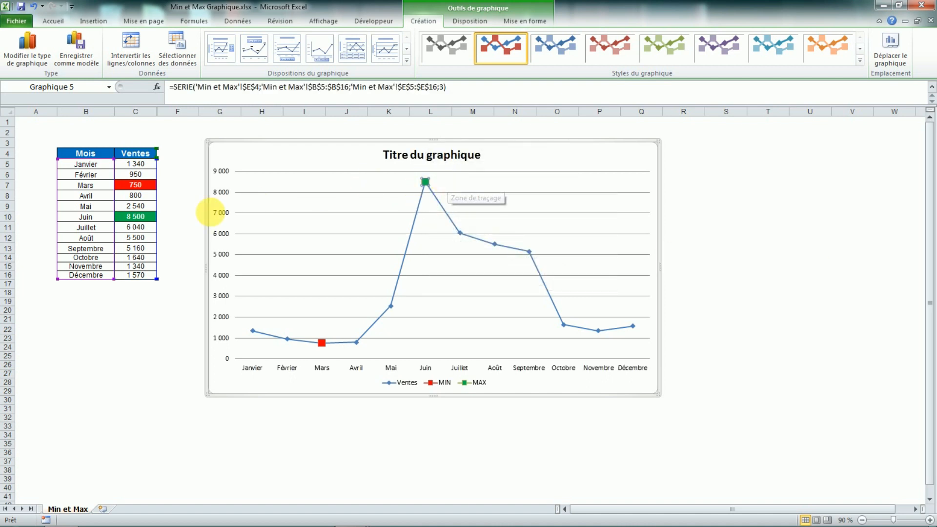
Replace the chart's placeholder title with "Ventes 2018"
click(398, 154)
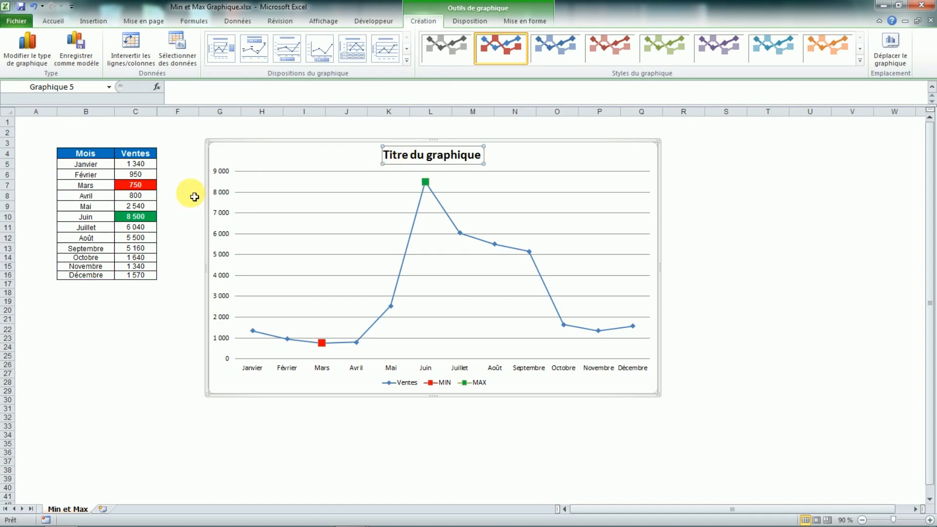
drag(395, 157, 469, 156)
text(Ven)
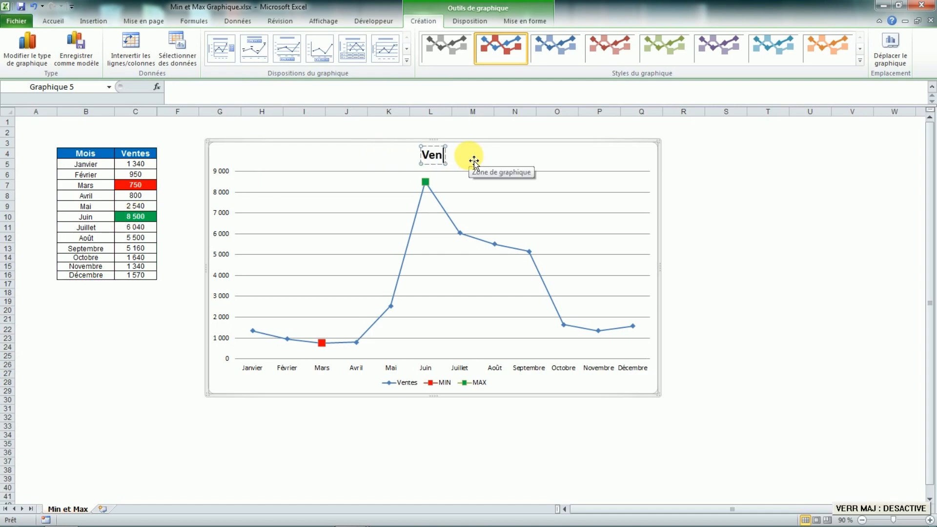
text(tes)
text(2018)
click(178, 329)
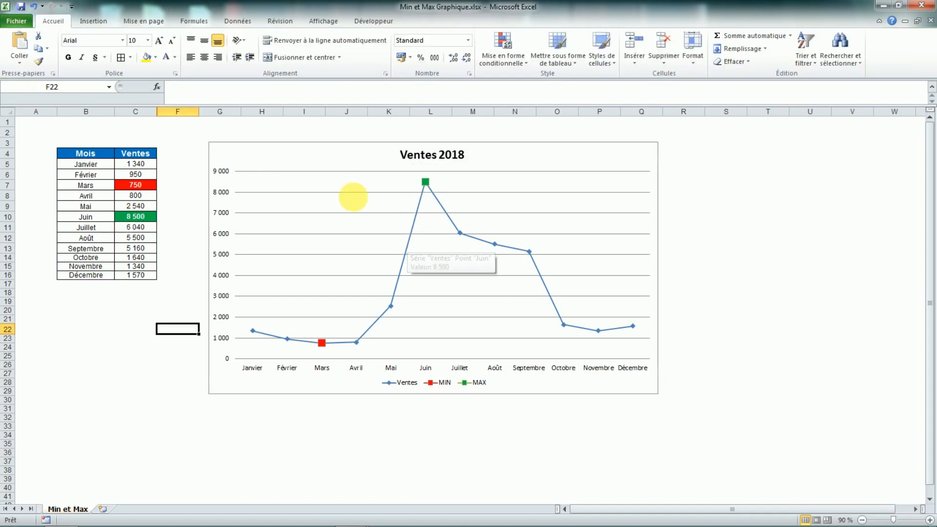
Set the July sales in C11 to 9500
click(141, 227)
text(9 5)
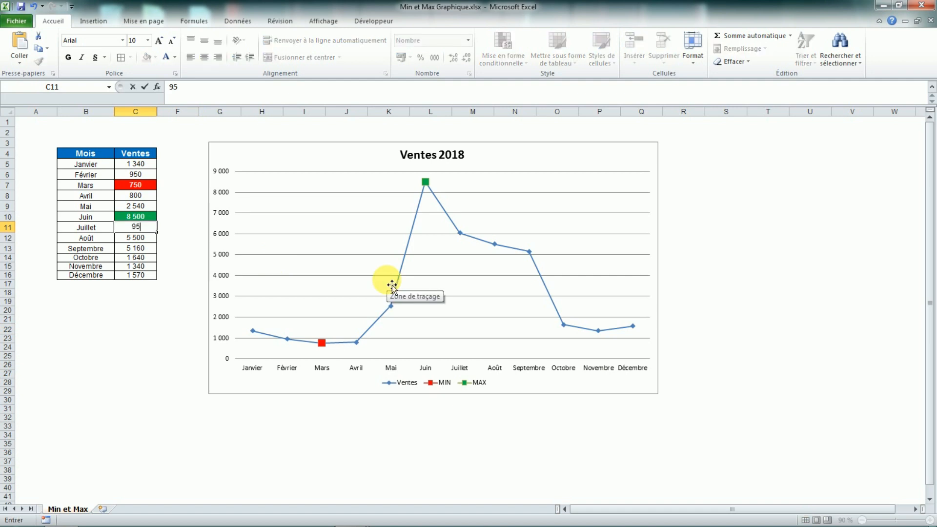
text(00)
key(Return)
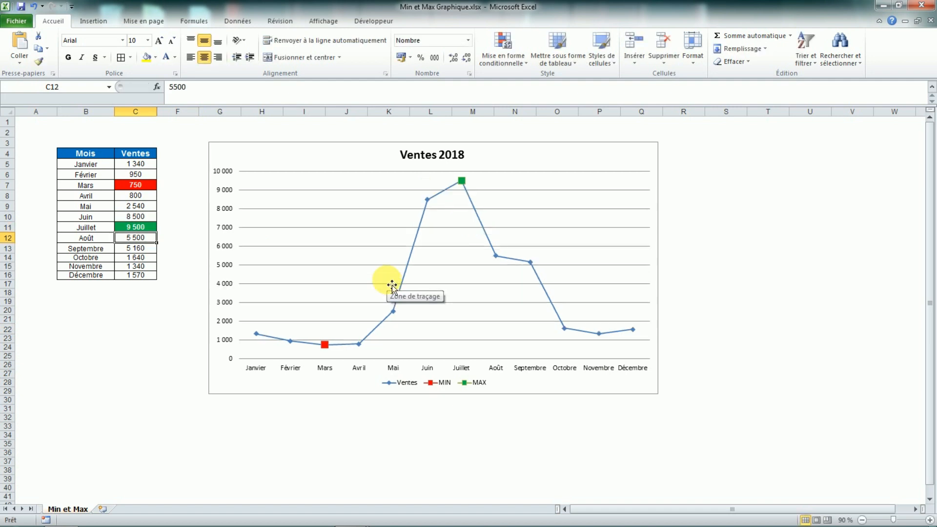
Add a data label to the MAX series' green marker
click(461, 182)
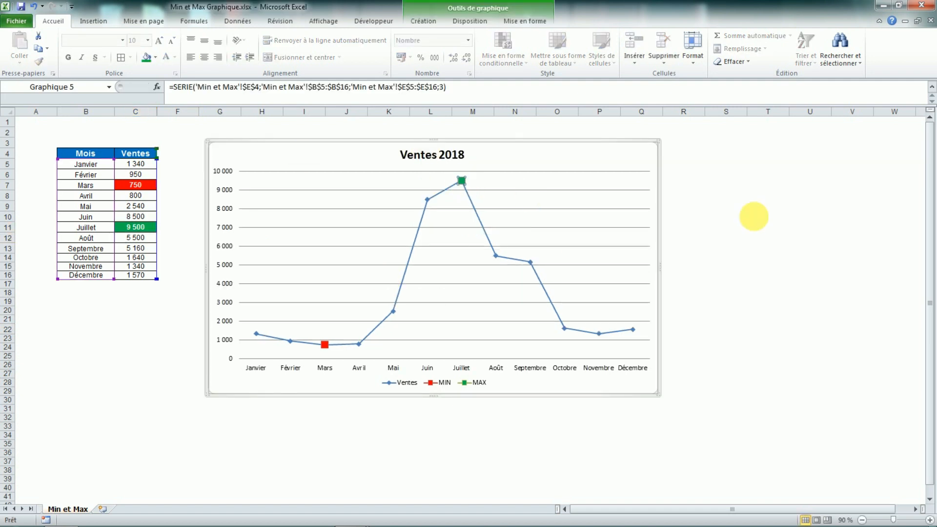
click(756, 215)
click(303, 212)
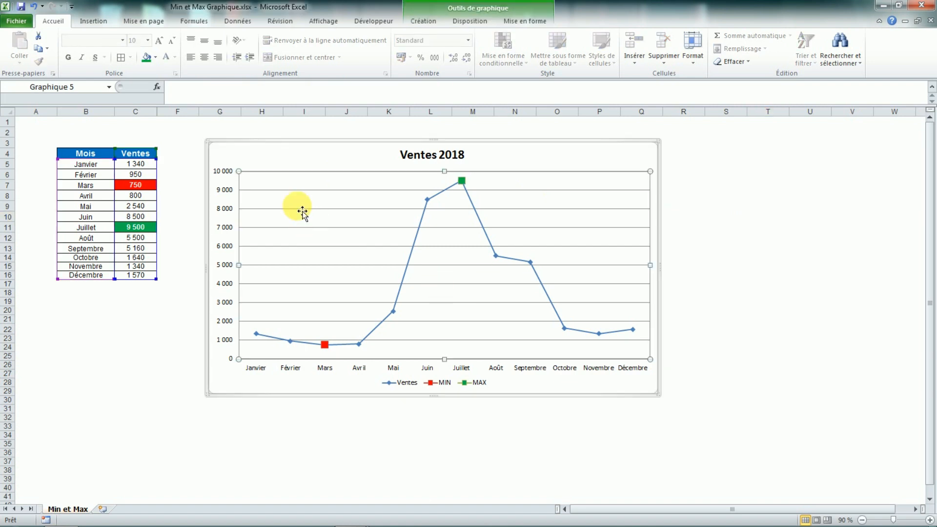
right_click(303, 211)
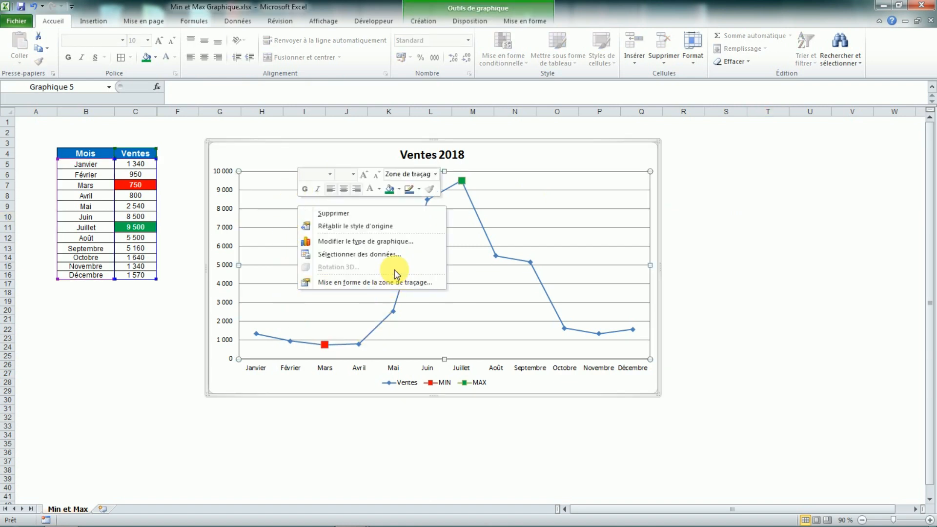
click(461, 181)
right_click(462, 181)
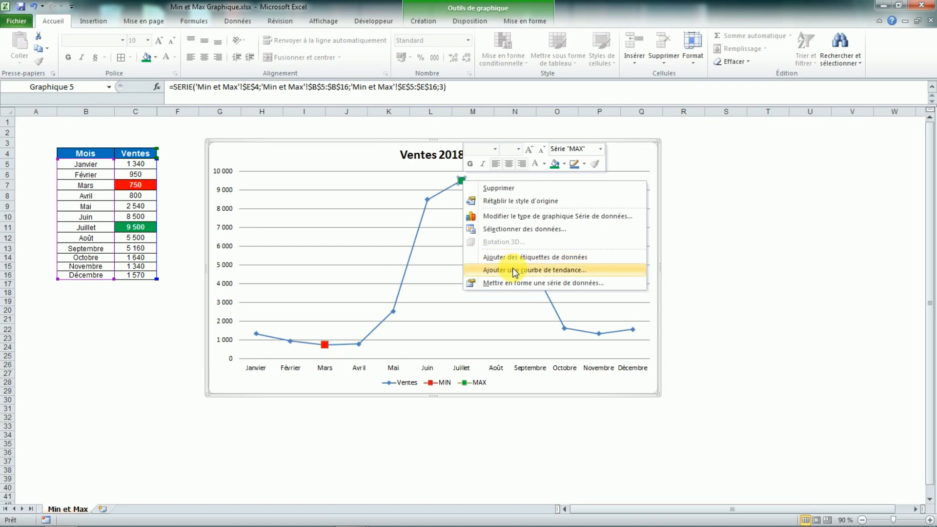
click(521, 257)
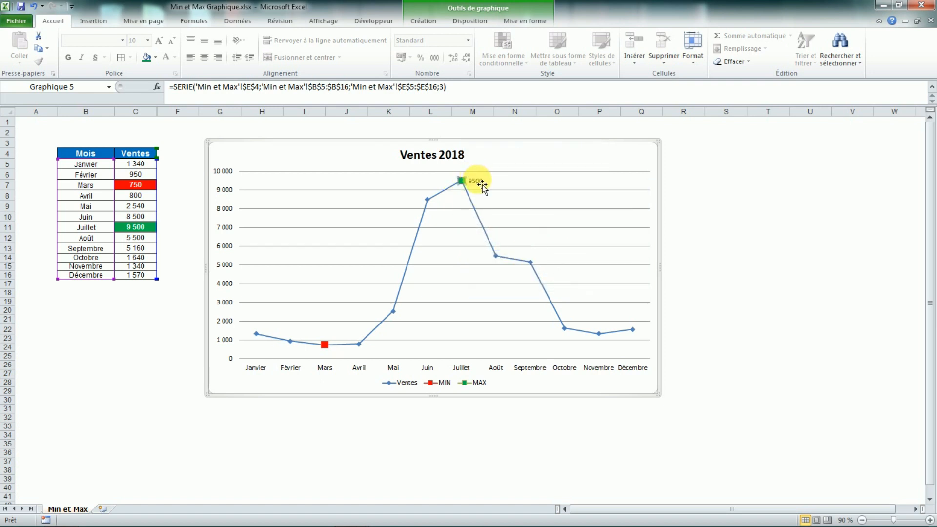
Make the MAX series' data label bold green and position it above its marker
click(482, 186)
right_click(477, 185)
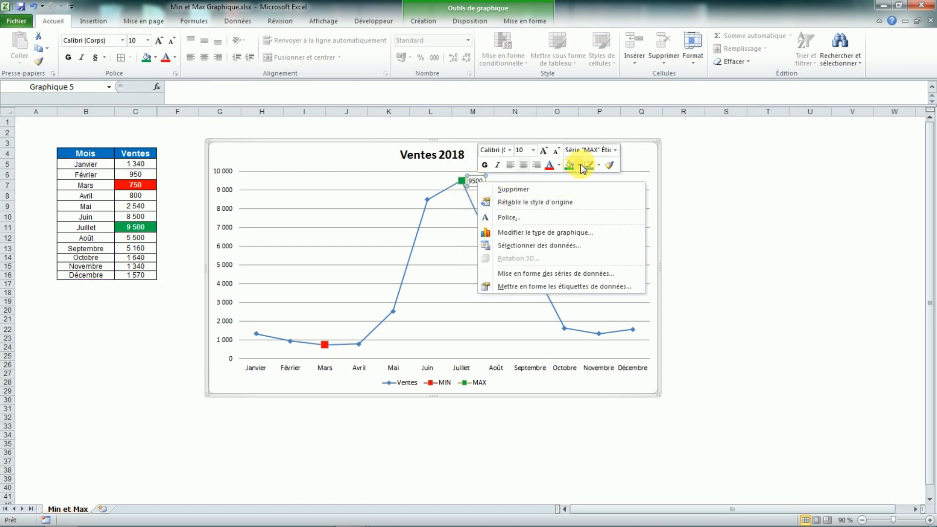
click(559, 165)
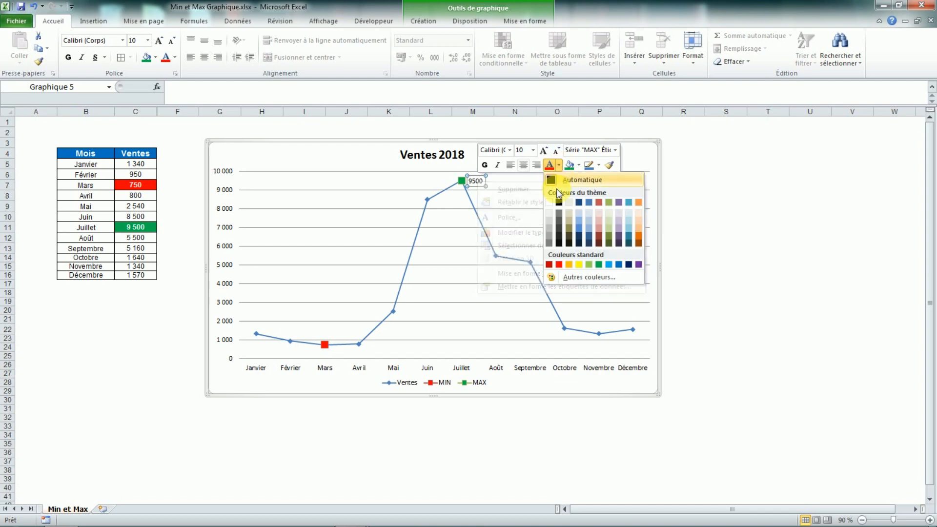
click(598, 265)
right_click(476, 181)
click(518, 288)
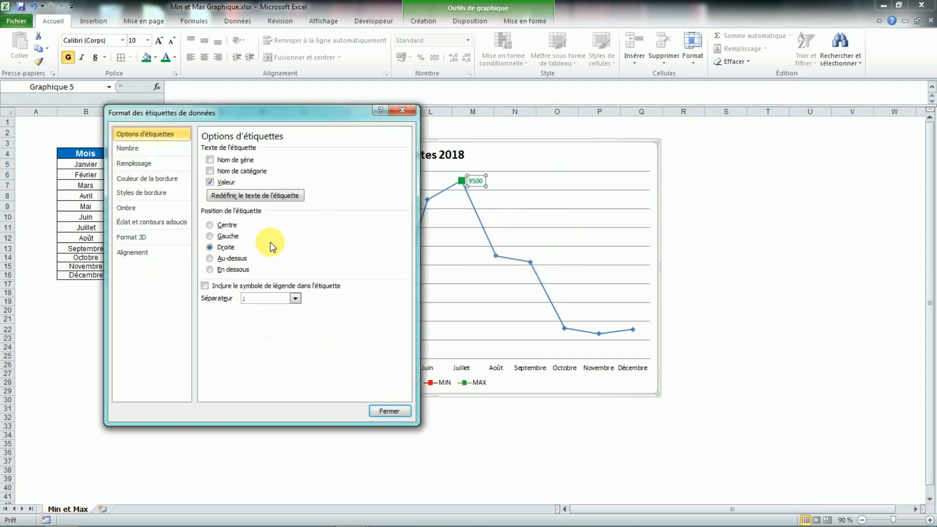
click(210, 258)
click(390, 413)
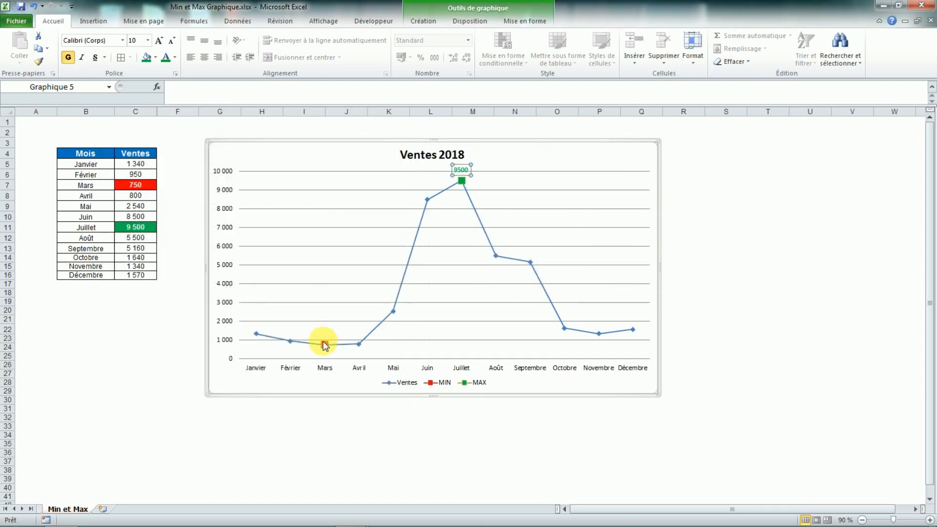
Add a data label to the MIN series' red marker
click(325, 345)
right_click(324, 344)
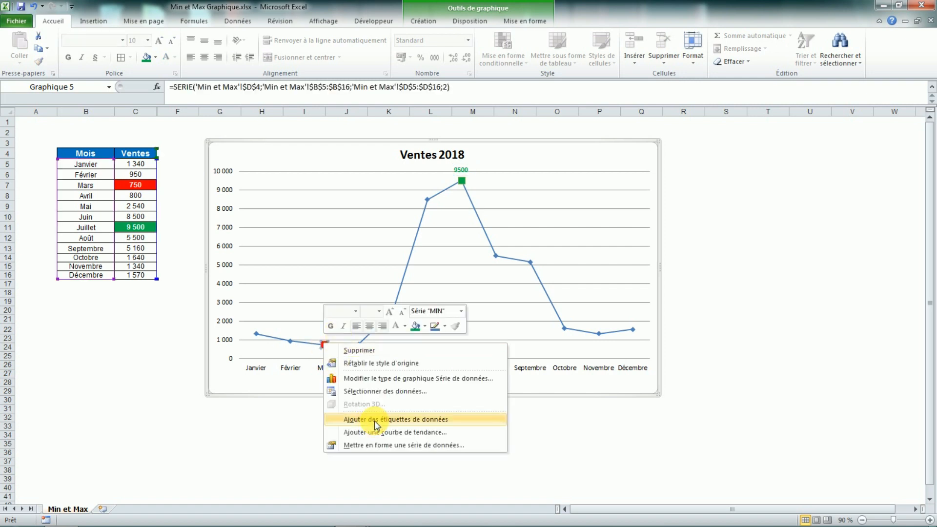
click(376, 420)
Make the MIN series' data label bold red and position it below its marker
right_click(337, 344)
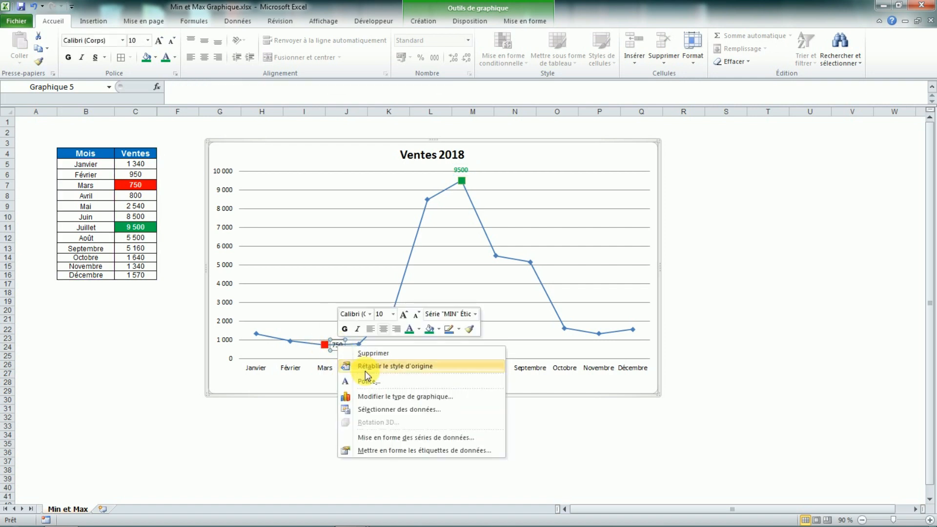
click(419, 330)
click(419, 429)
right_click(337, 344)
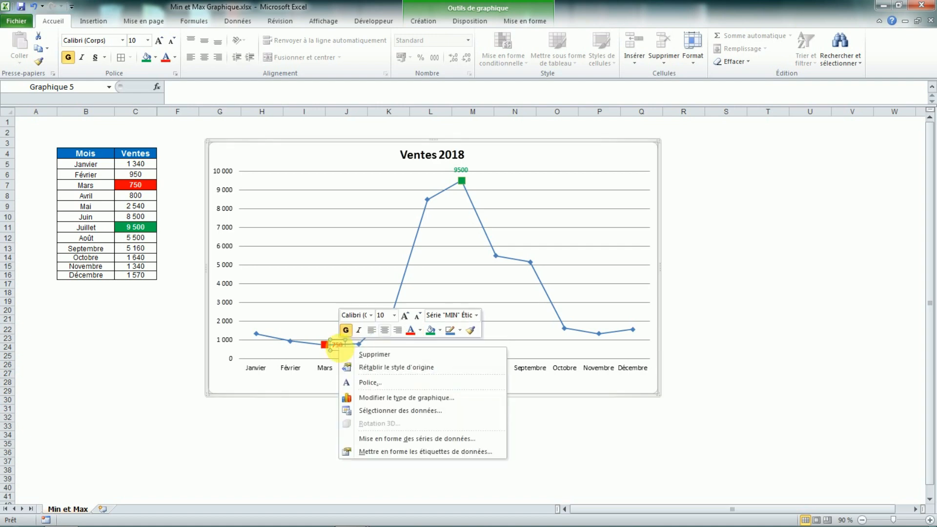
click(394, 452)
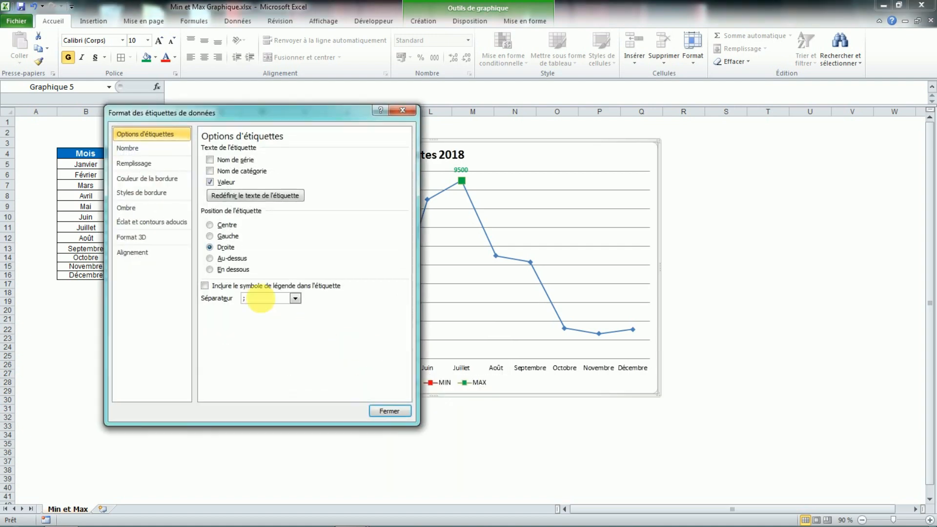
click(232, 270)
click(389, 411)
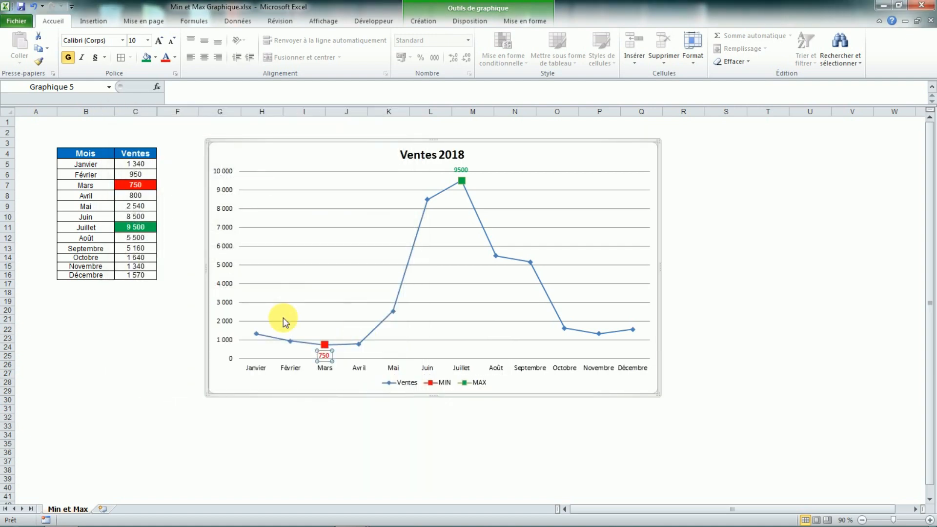
Set the February sales in C6 to 550
click(137, 174)
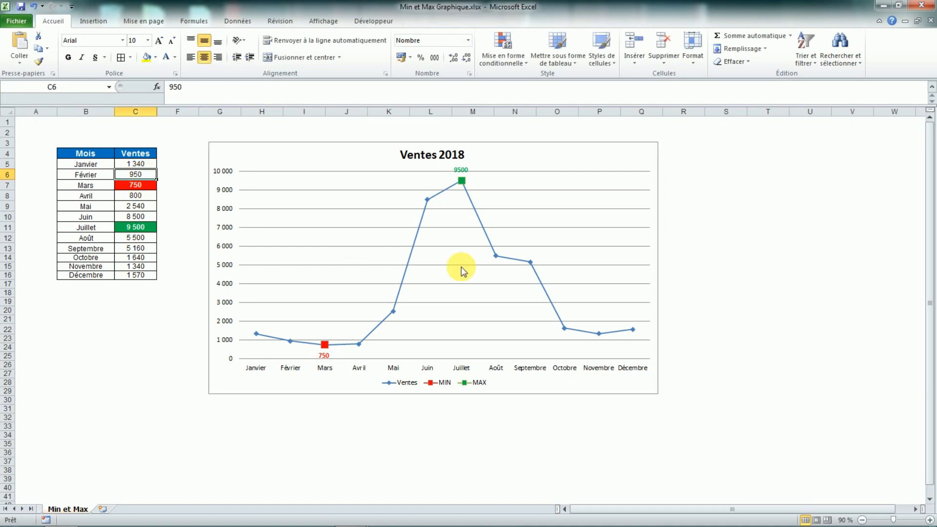
text(5)
key(Return)
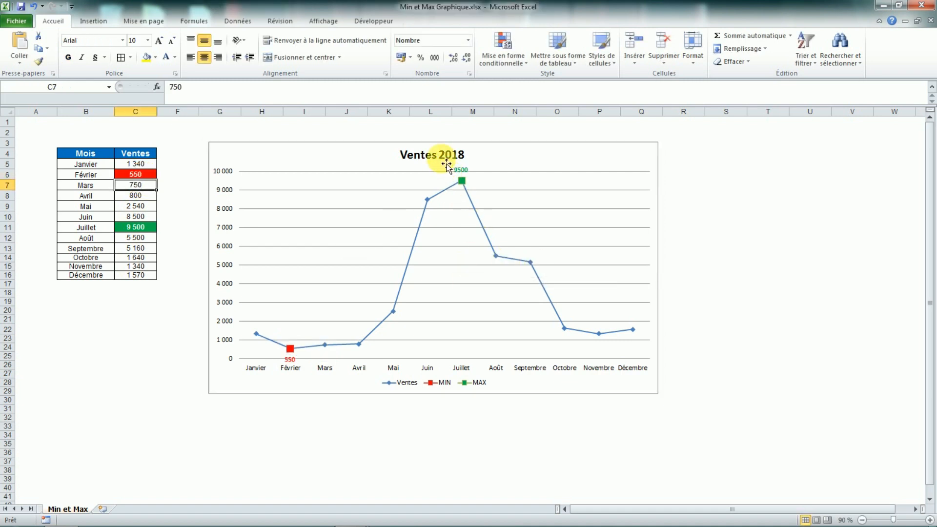
Delete the horizontal major gridlines from the chart
click(402, 145)
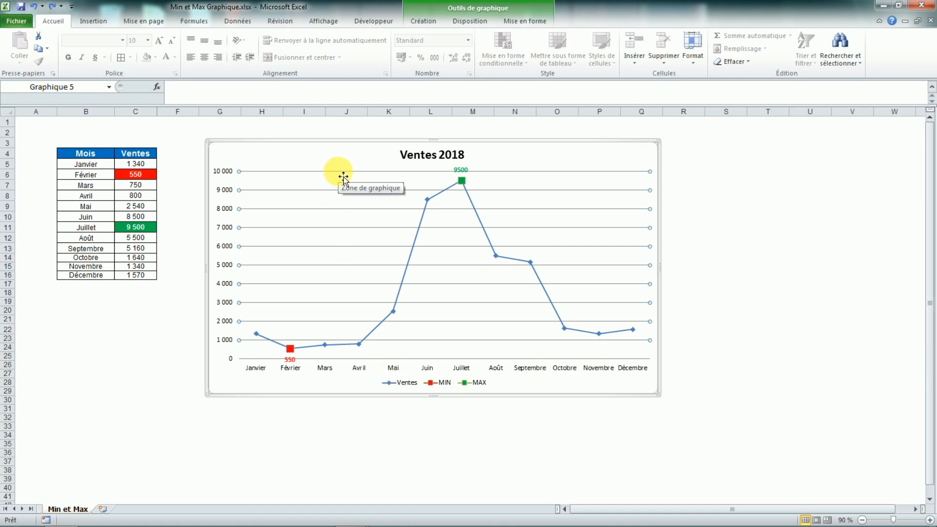
click(317, 177)
click(620, 190)
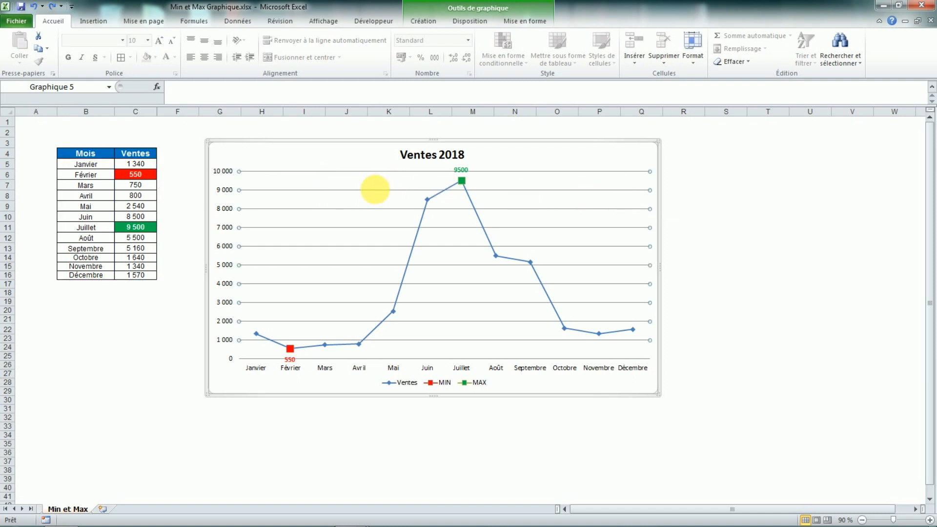
right_click(374, 190)
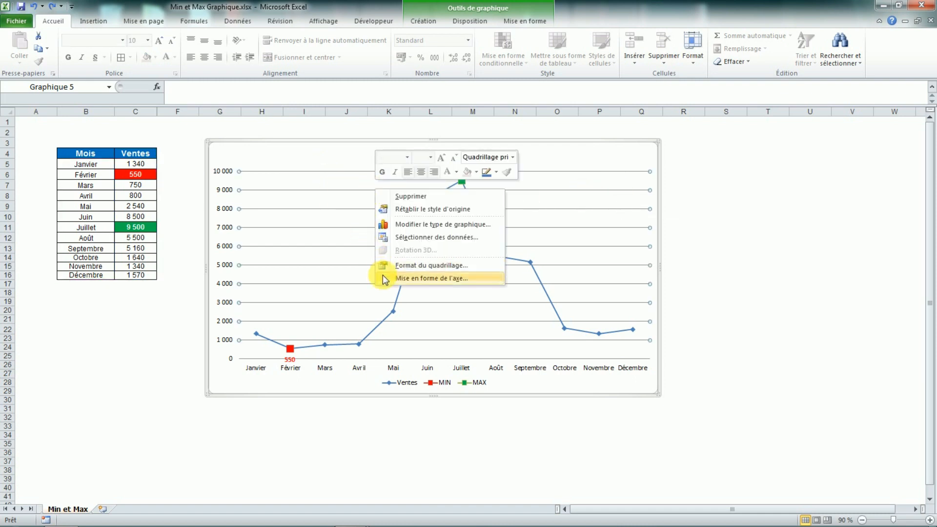
click(415, 196)
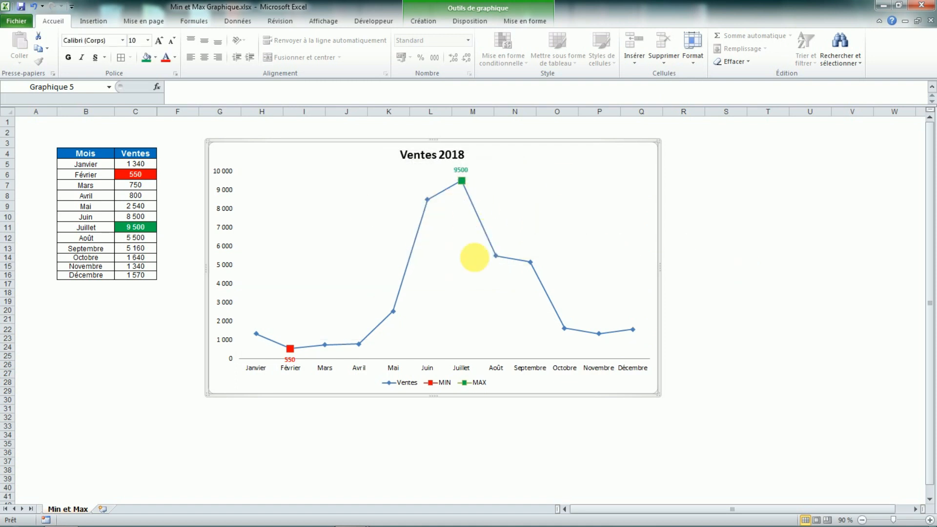
Add major vertical gridlines to the month axis and delete the chart's legend
click(395, 371)
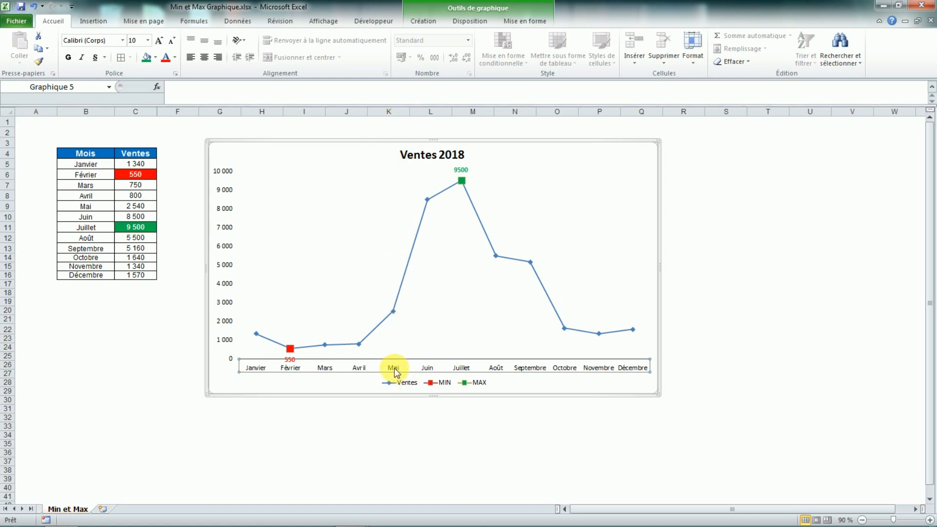
right_click(462, 364)
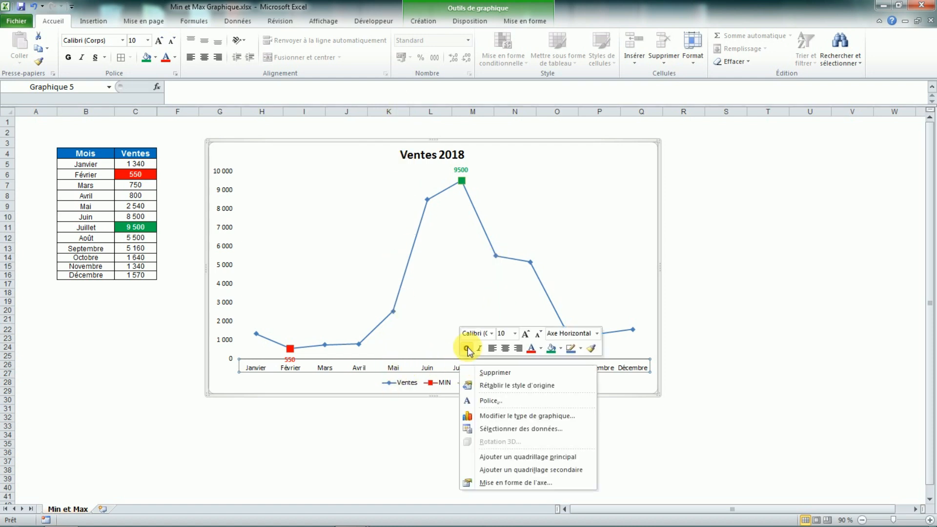
click(500, 459)
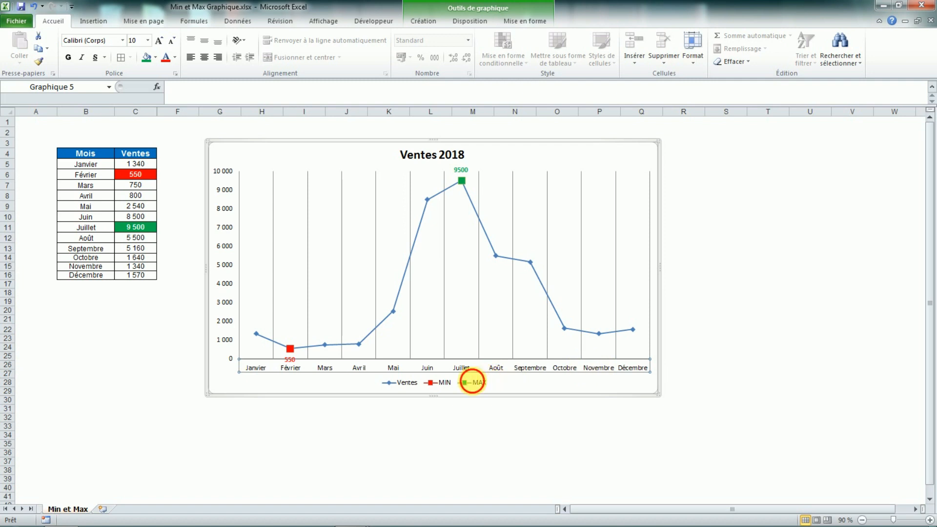
click(472, 383)
key(Delete)
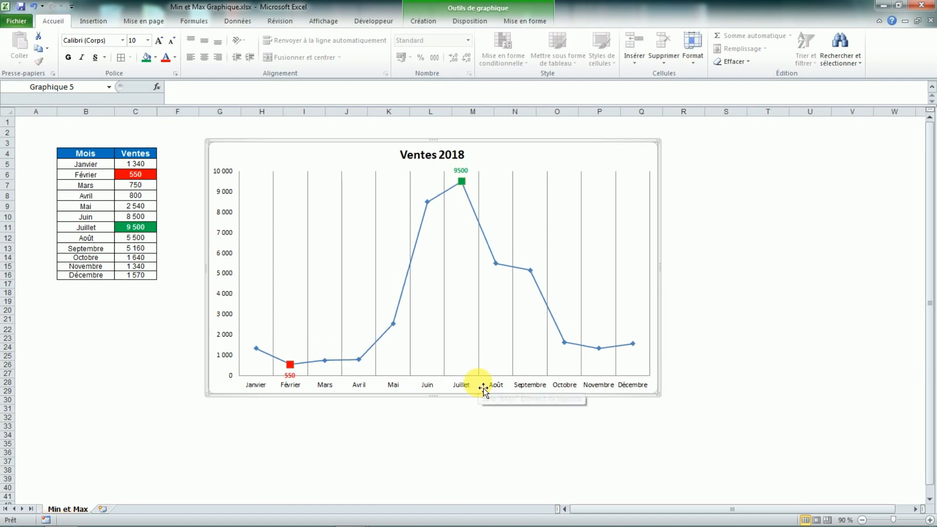
Set the month axis position to on the tick marks so the points align with the vertical gridlines
click(463, 386)
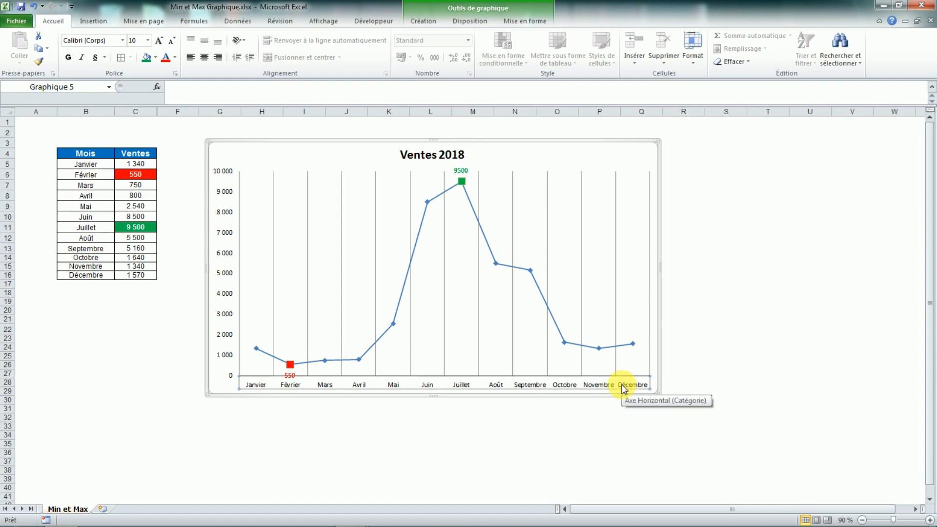
right_click(424, 386)
click(489, 502)
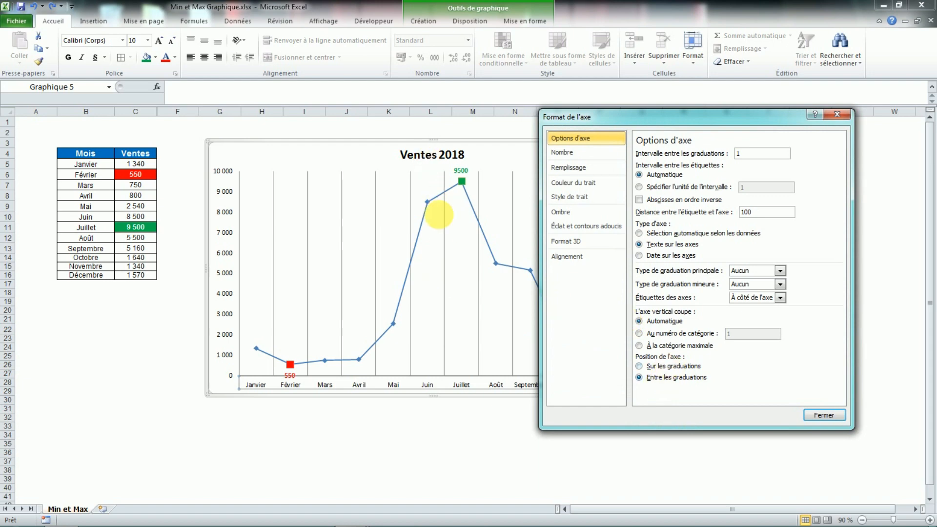
click(655, 367)
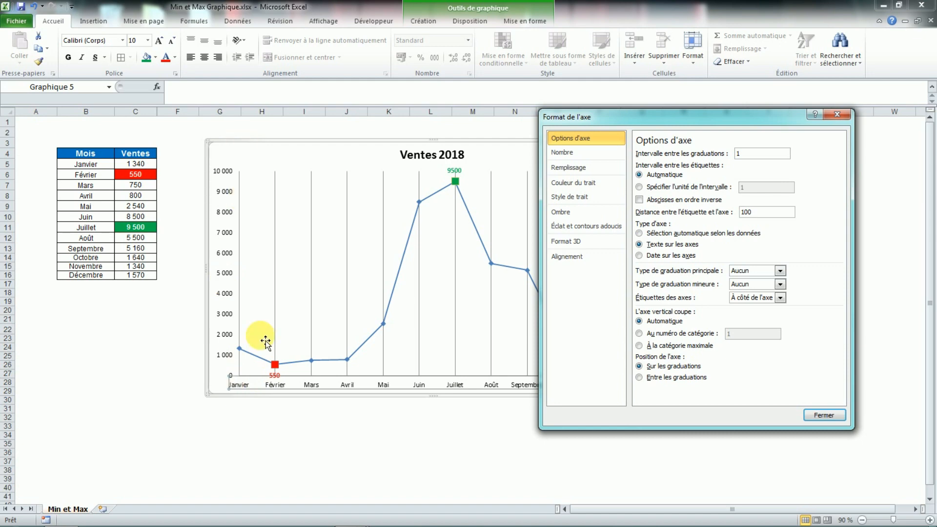
click(814, 415)
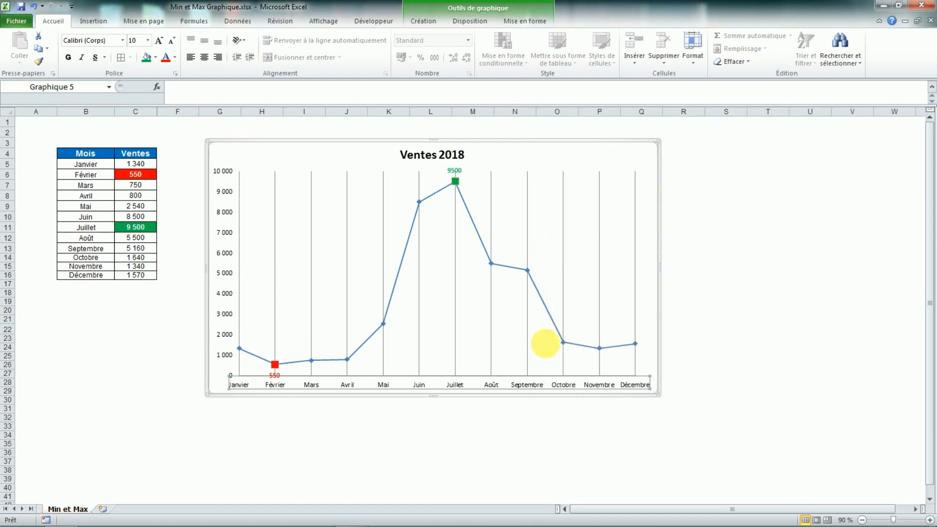
Change the whole chart's type from line to clustered column
click(623, 153)
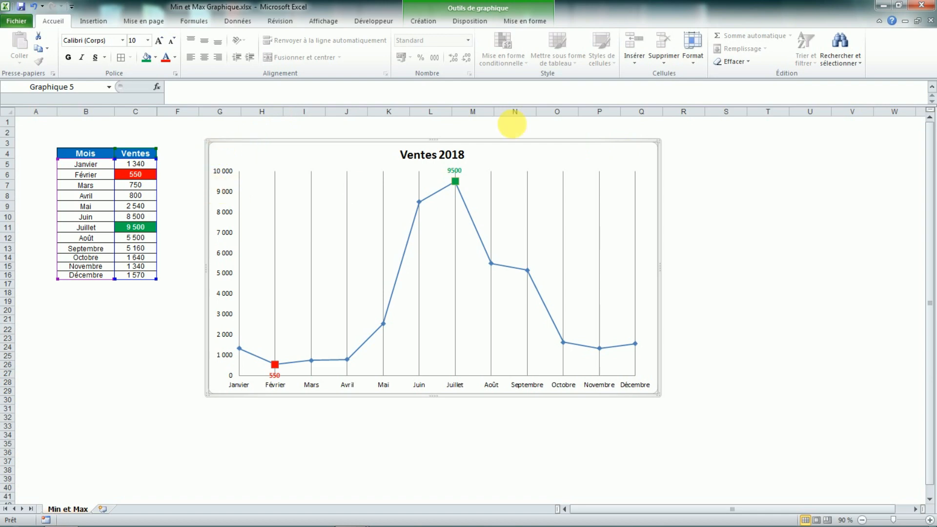
click(428, 23)
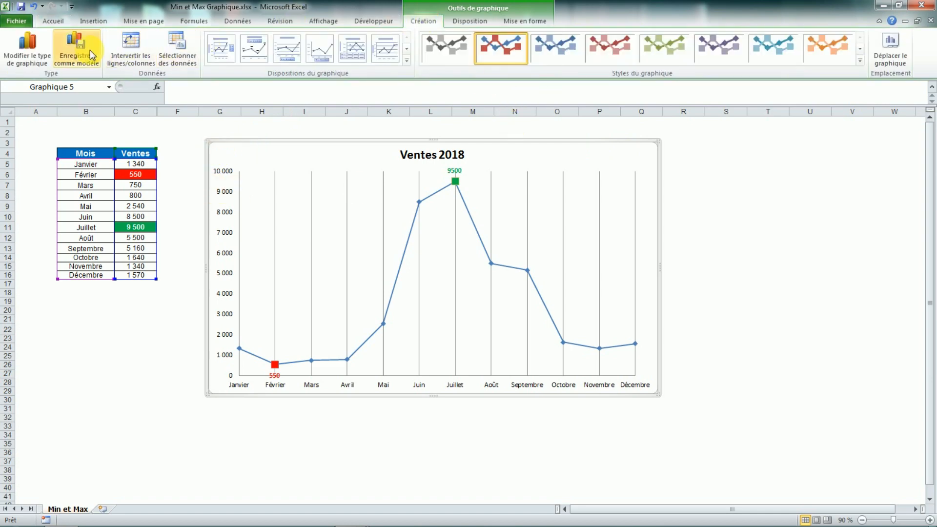
click(39, 59)
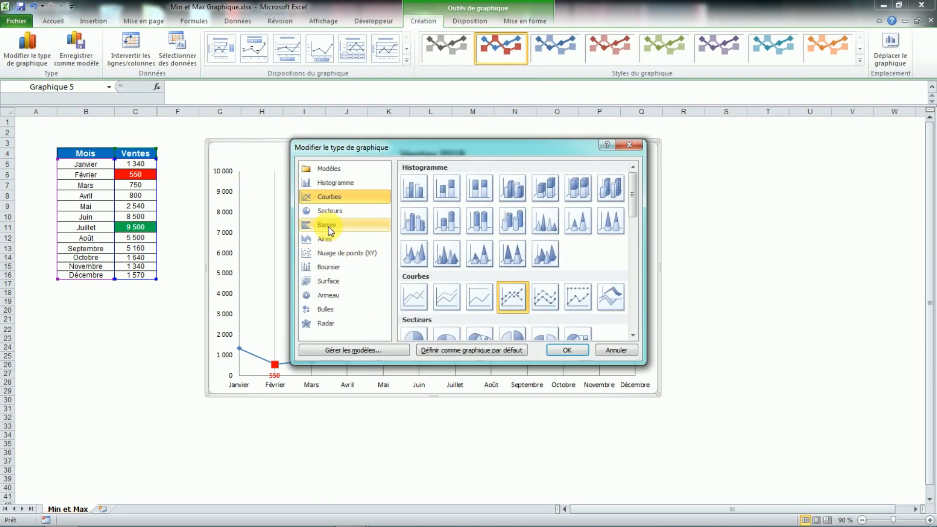
click(410, 190)
click(568, 350)
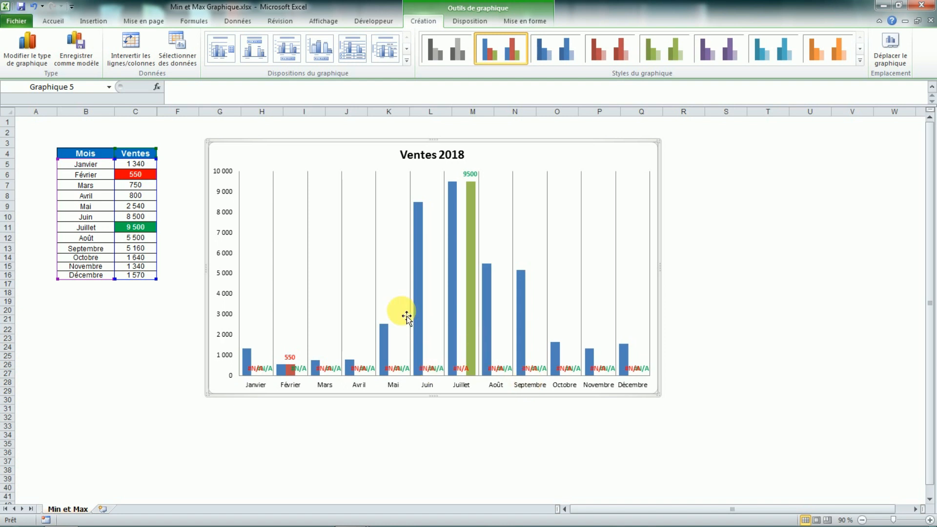
Delete the data labels of both the MIN and MAX series from the column chart
click(432, 374)
right_click(432, 373)
click(447, 373)
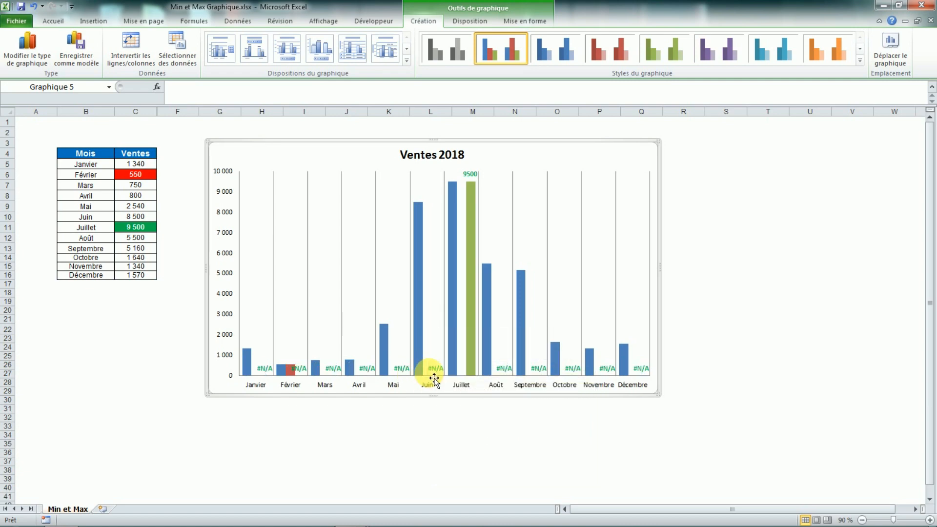
click(434, 379)
right_click(432, 375)
click(453, 377)
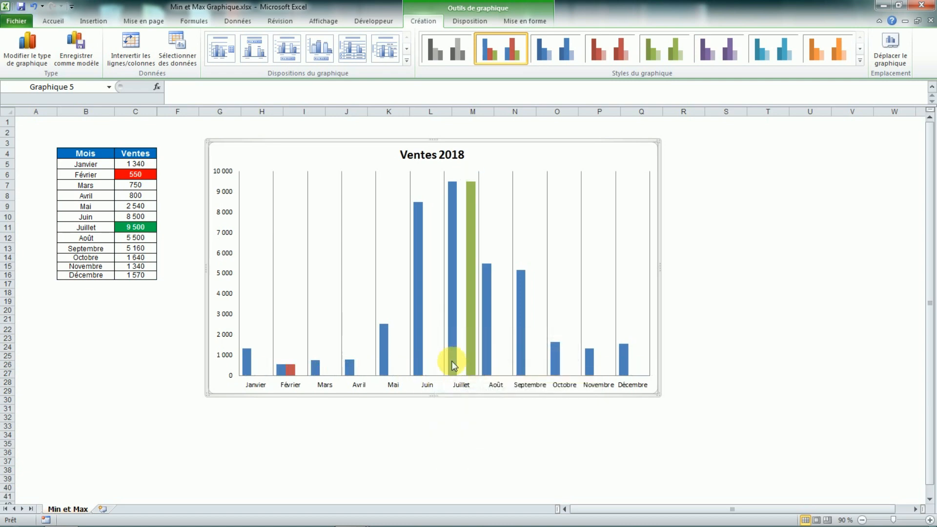
Format the Ventes column series with a 100 % series overlap and a 0 % gap width
click(282, 370)
right_click(282, 374)
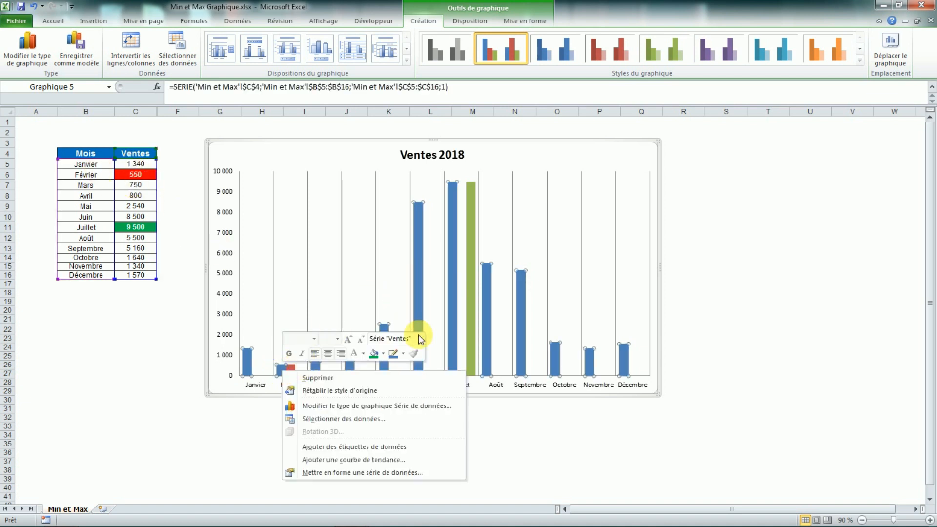
right_click(455, 345)
click(506, 448)
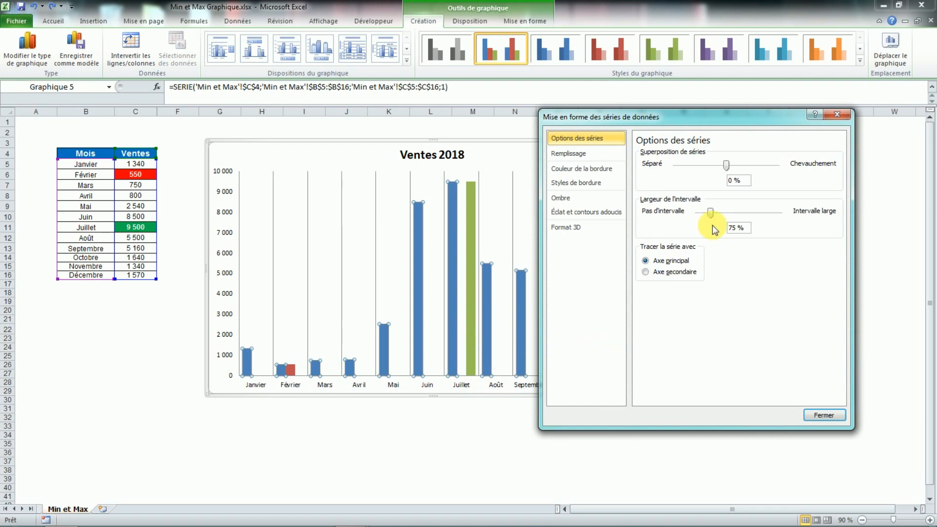
drag(727, 169, 806, 161)
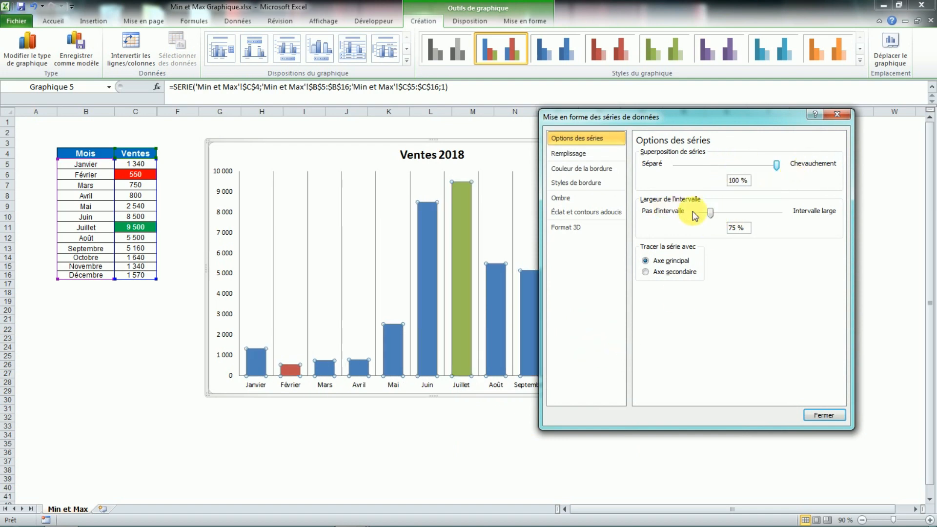
mouse_move(711, 214)
mouse_down()
mouse_move(772, 215)
mouse_move(693, 216)
mouse_up()
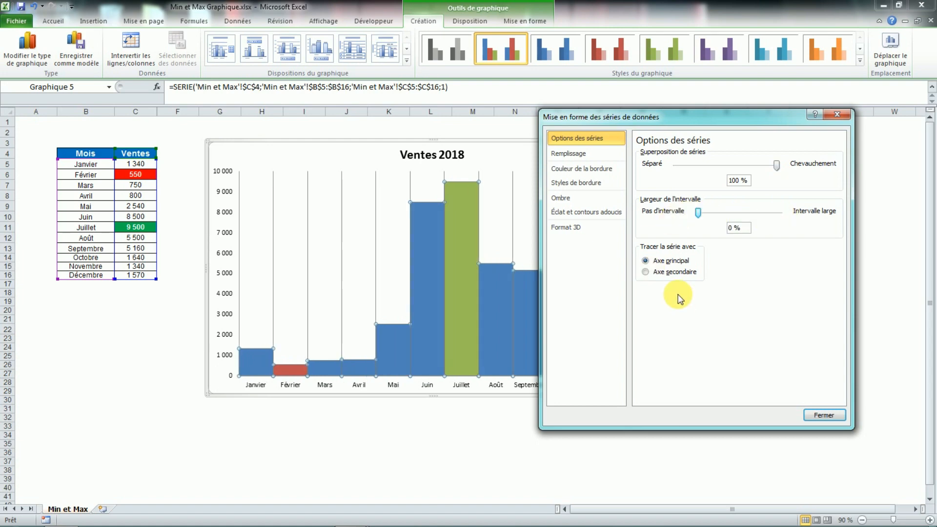
click(825, 416)
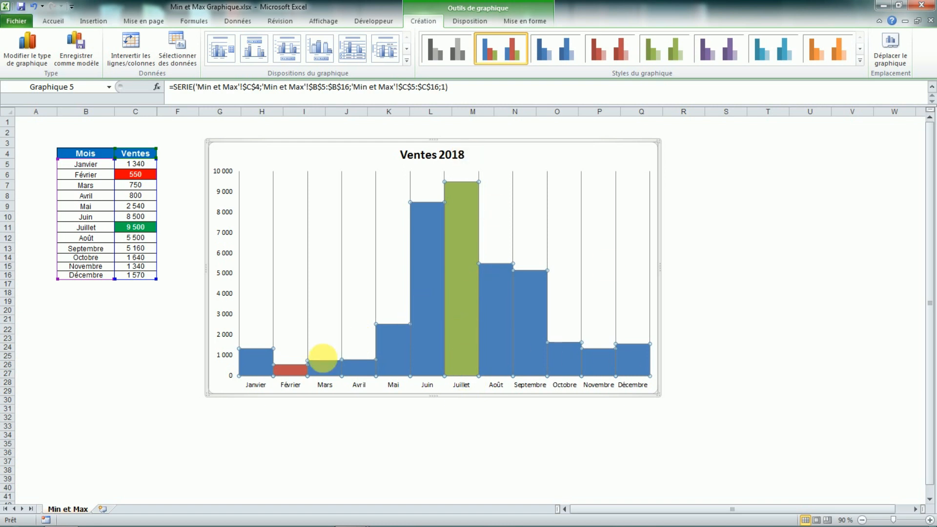
Fill the MIN series column for Février with the standard red
click(286, 371)
right_click(286, 373)
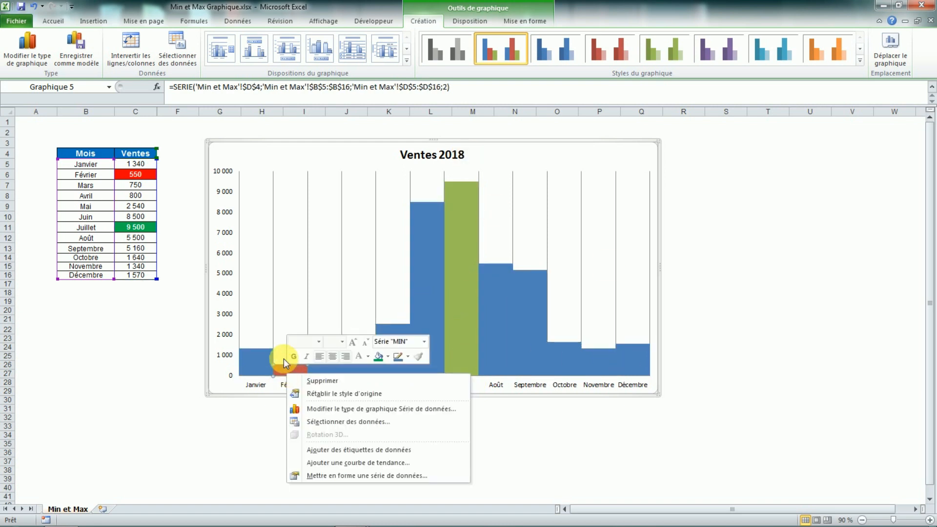
click(388, 356)
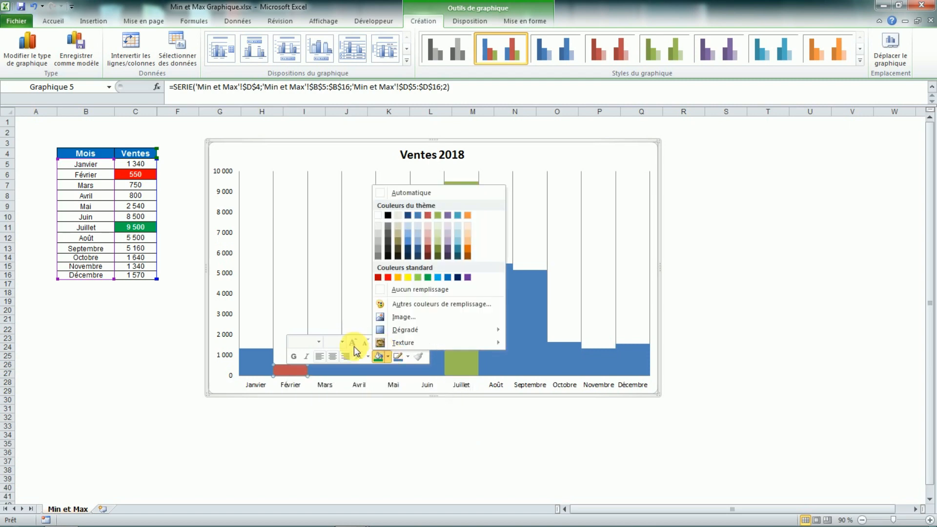
click(388, 277)
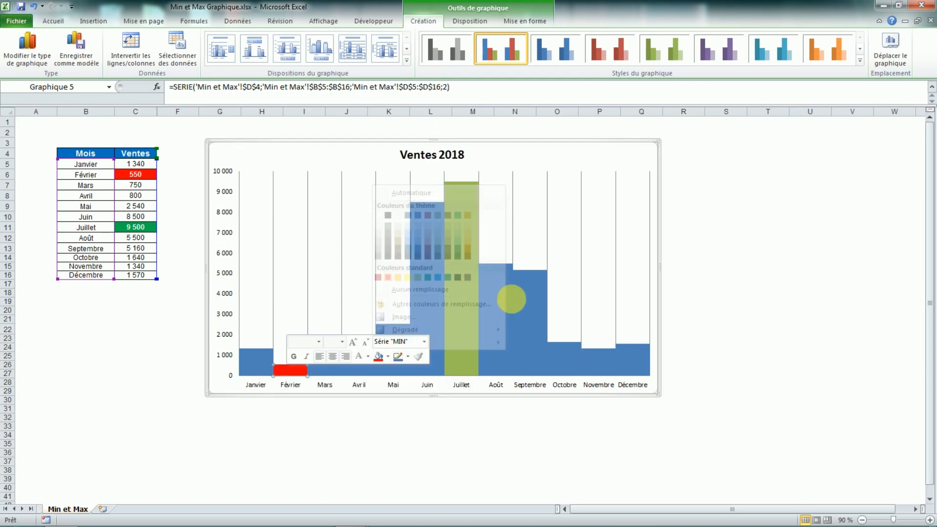
Fill the MAX series column for Juillet with the standard green
click(465, 228)
right_click(464, 228)
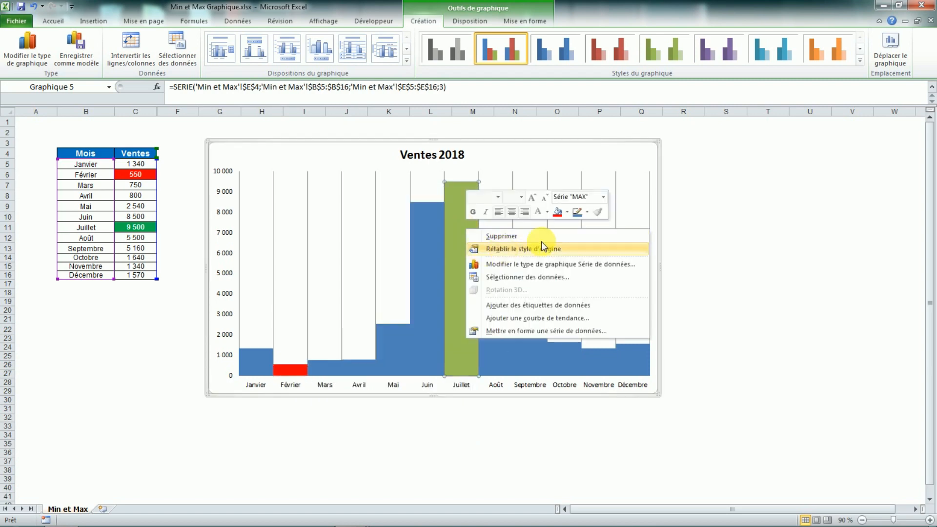
click(568, 214)
click(605, 311)
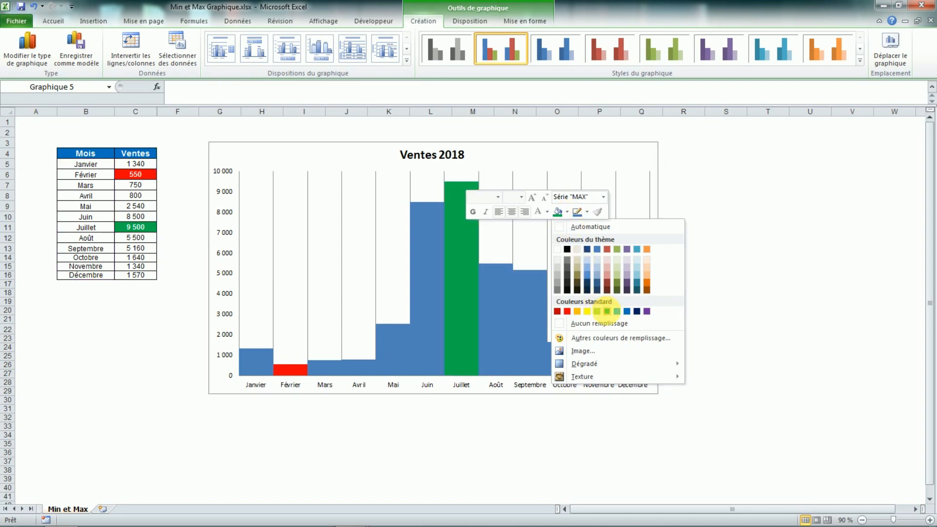
click(445, 446)
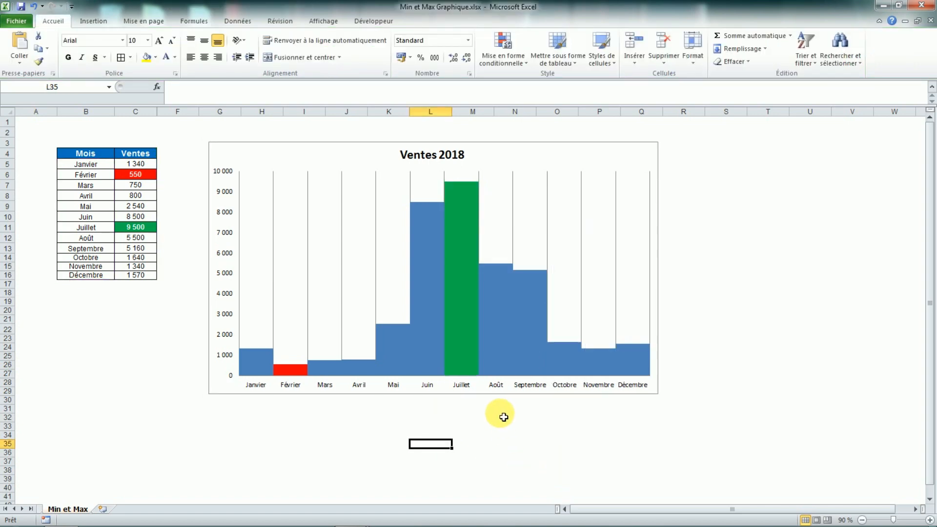
Apply a black outline to the columns of the Ventes and MIN series
right_click(430, 318)
click(549, 297)
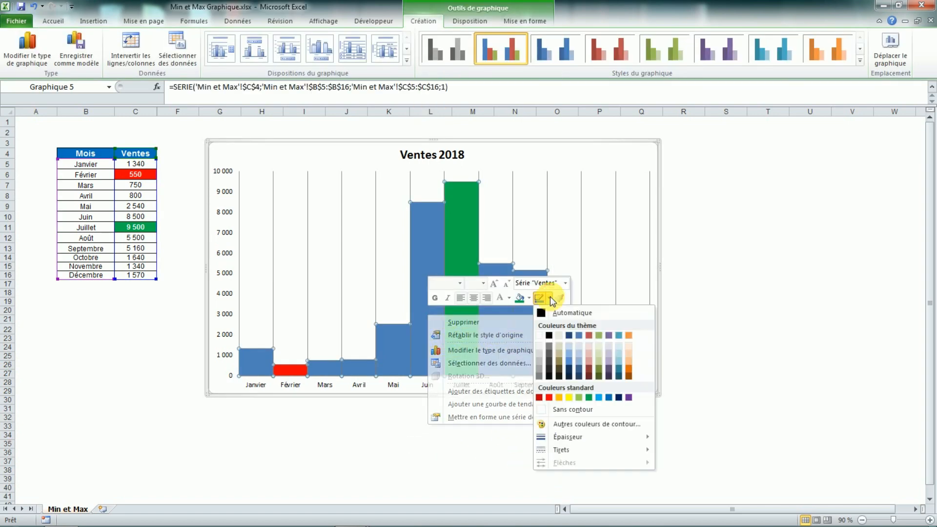
click(550, 313)
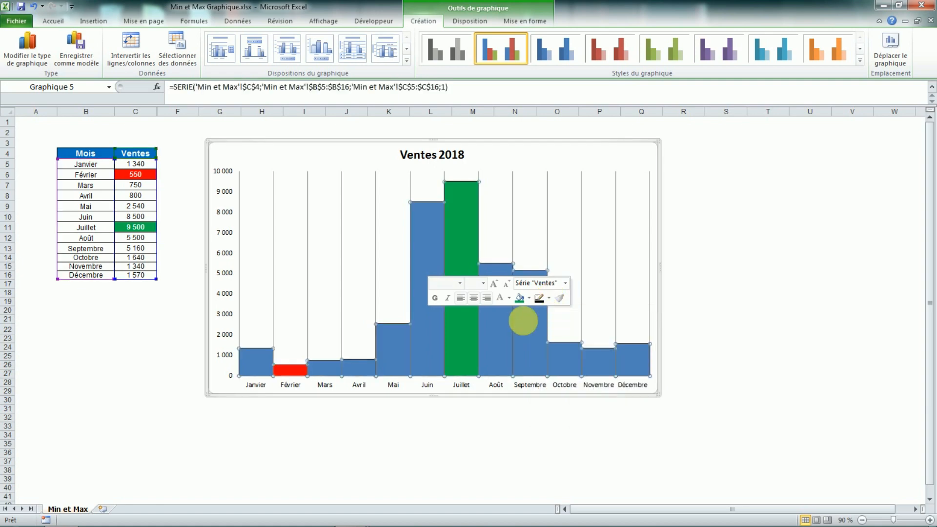
click(456, 408)
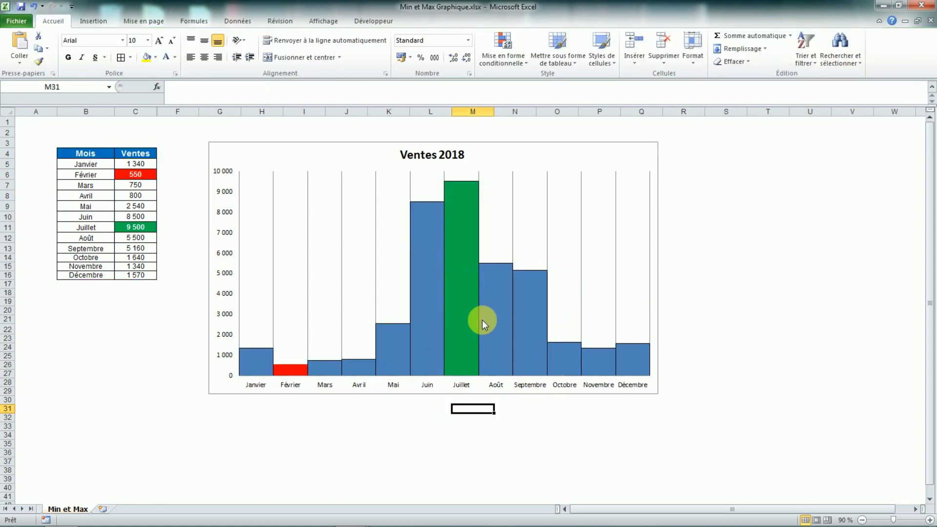
right_click(296, 367)
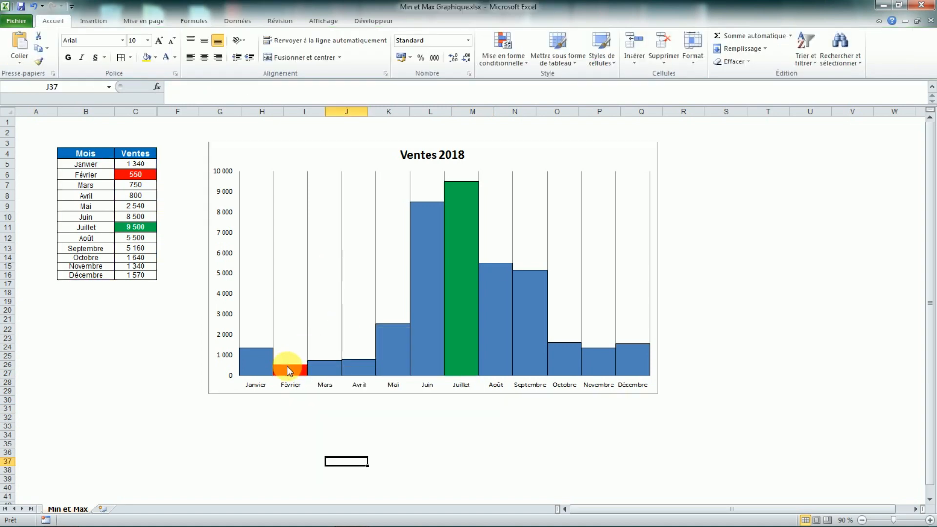
right_click(287, 367)
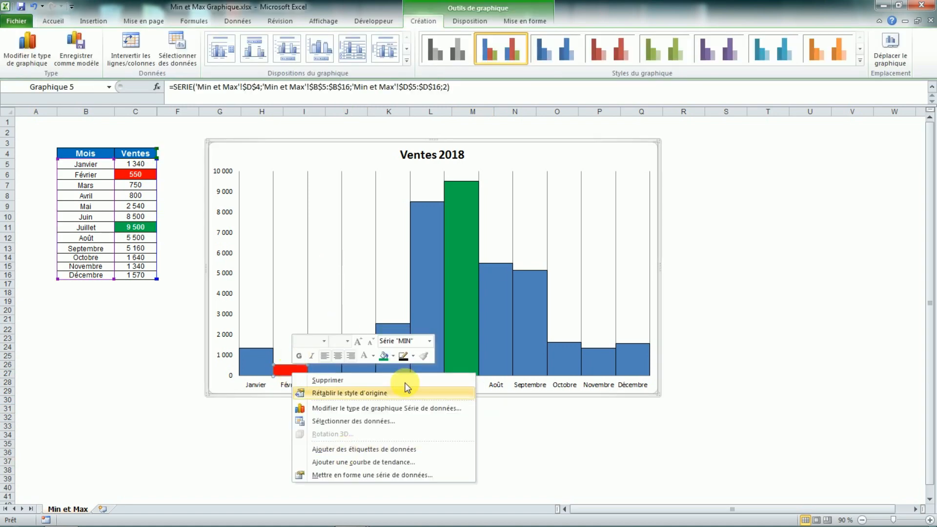
click(403, 355)
click(332, 436)
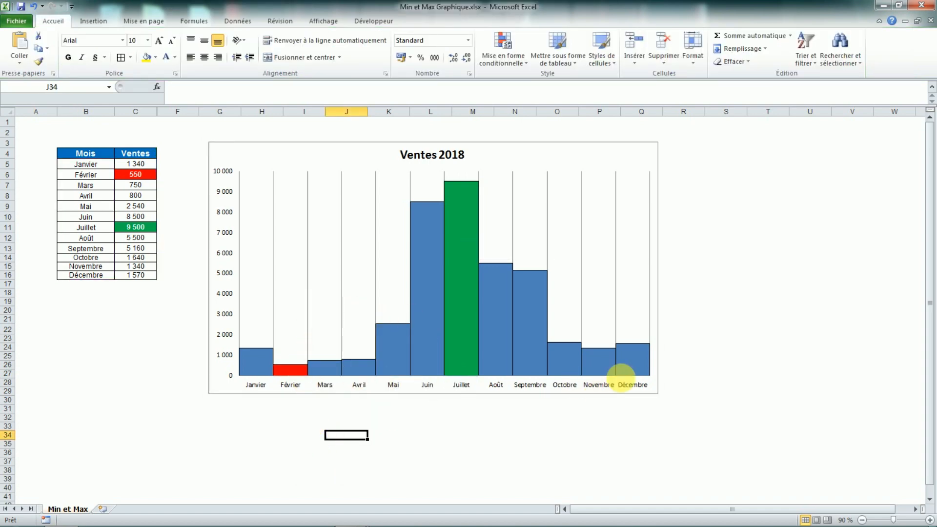
Undo the outlines, fills, gap width and series overlap, and inspect the separate MIN and MAX columns beside the Ventes columns
key(ctrl+z)
key(ctrl+z)
key(ctrl+z)
key(ctrl+z)
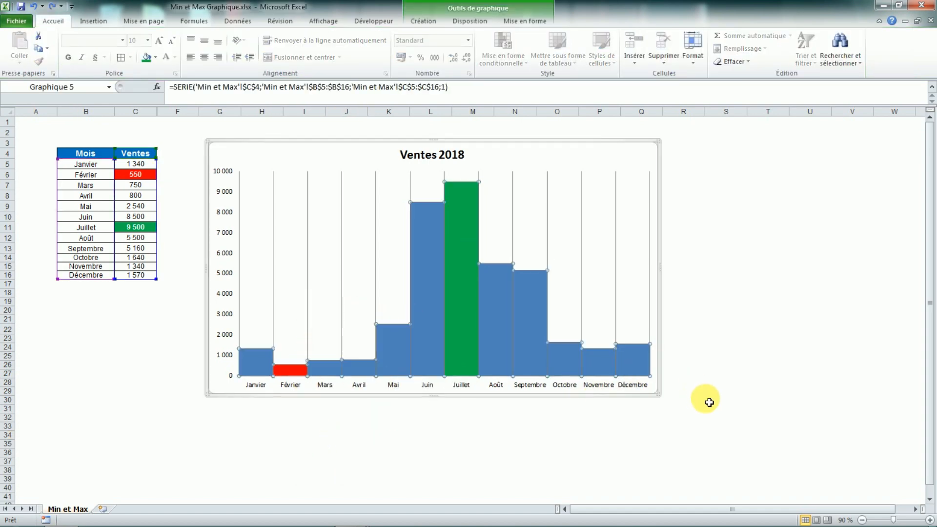
key(ctrl+z)
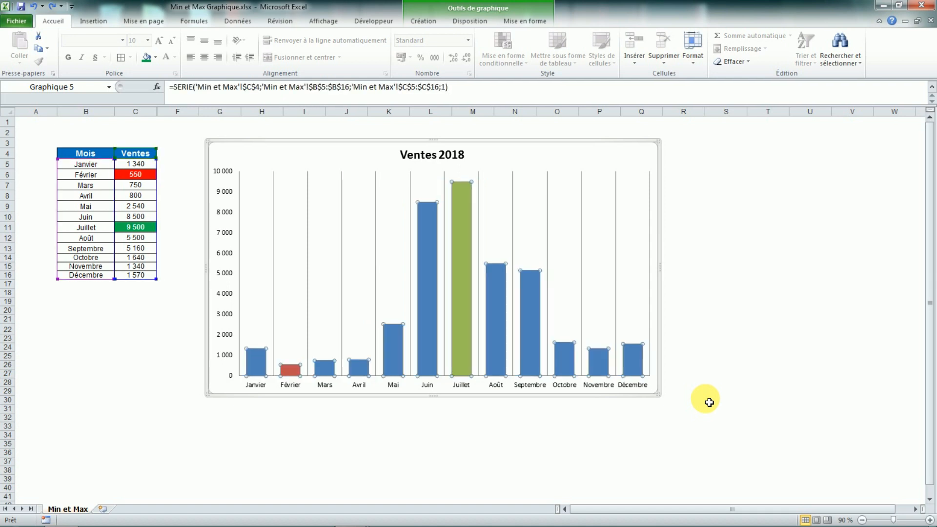
key(ctrl+z)
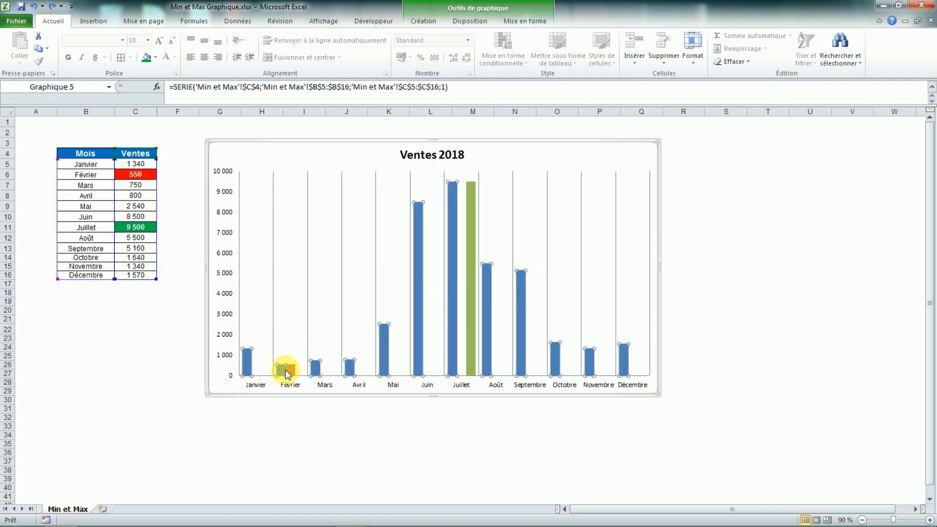
mouse_move(290, 372)
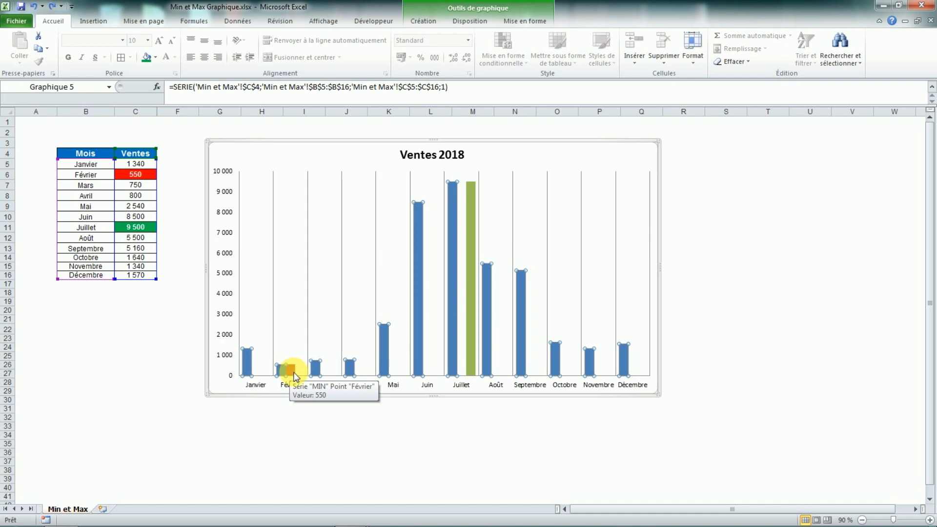
mouse_move(473, 209)
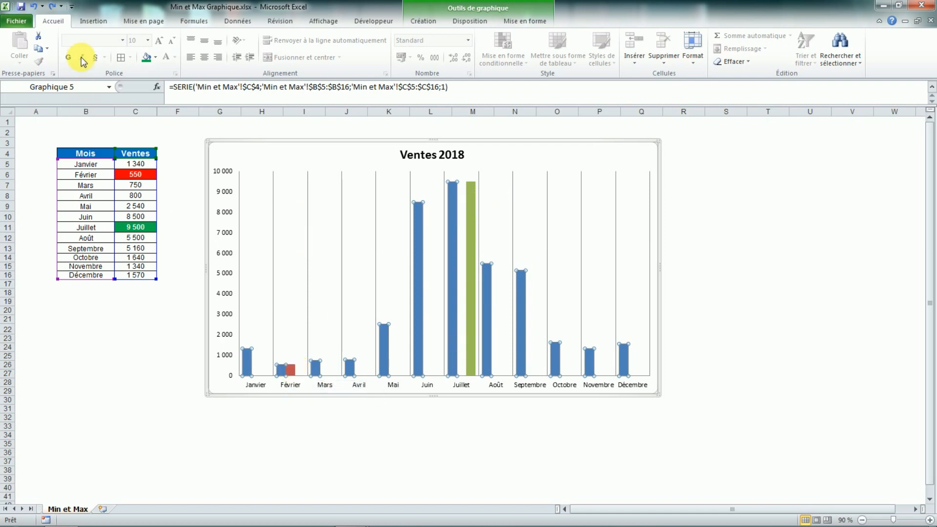
Redo the undone series overlap, gap width, red and green fills and black Ventes outline
click(53, 11)
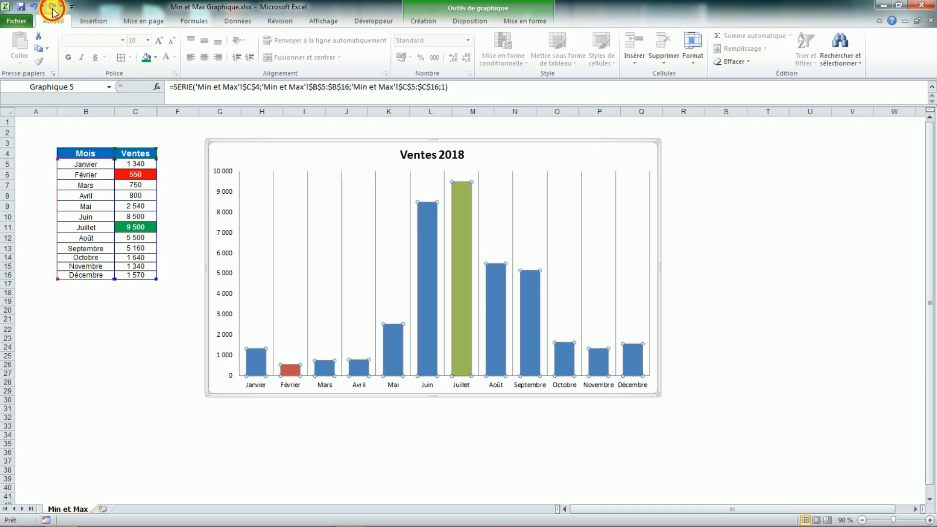
click(53, 10)
click(52, 8)
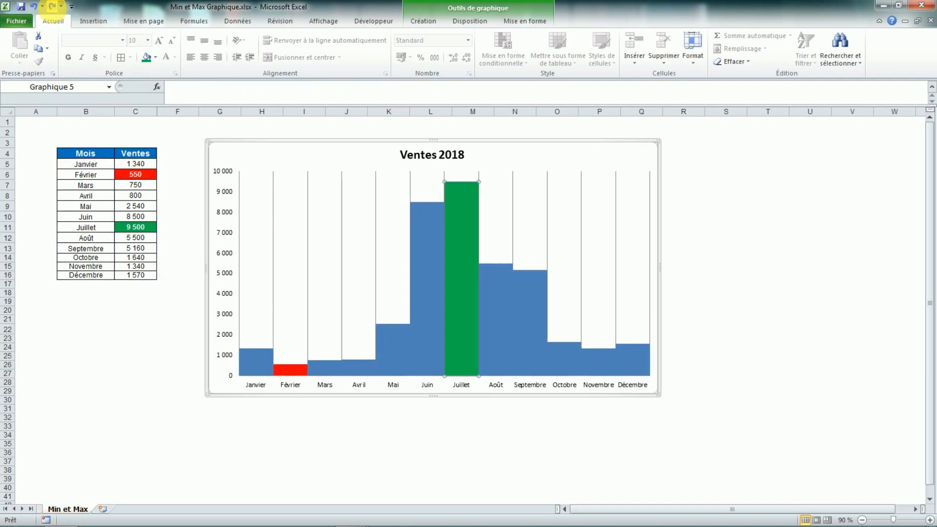
click(300, 442)
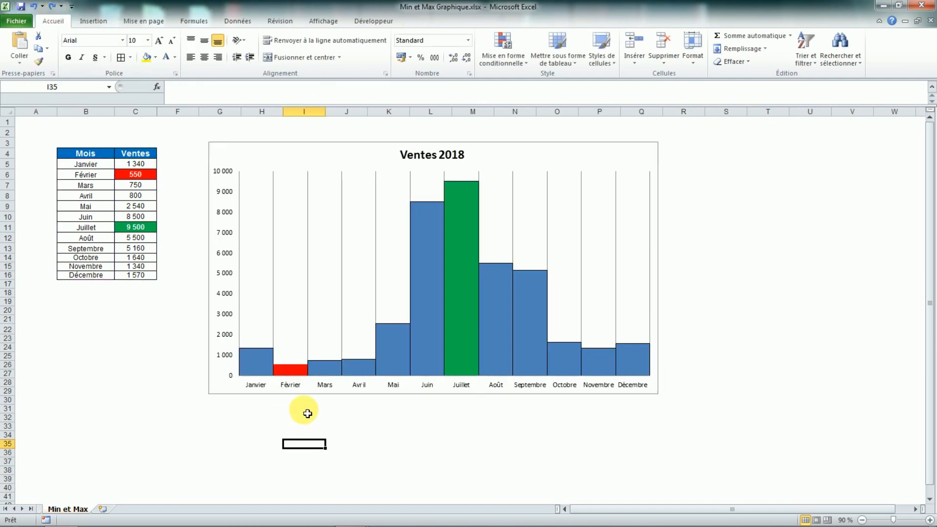
Reapply the black outline to the red MIN column for Février
click(299, 374)
right_click(299, 375)
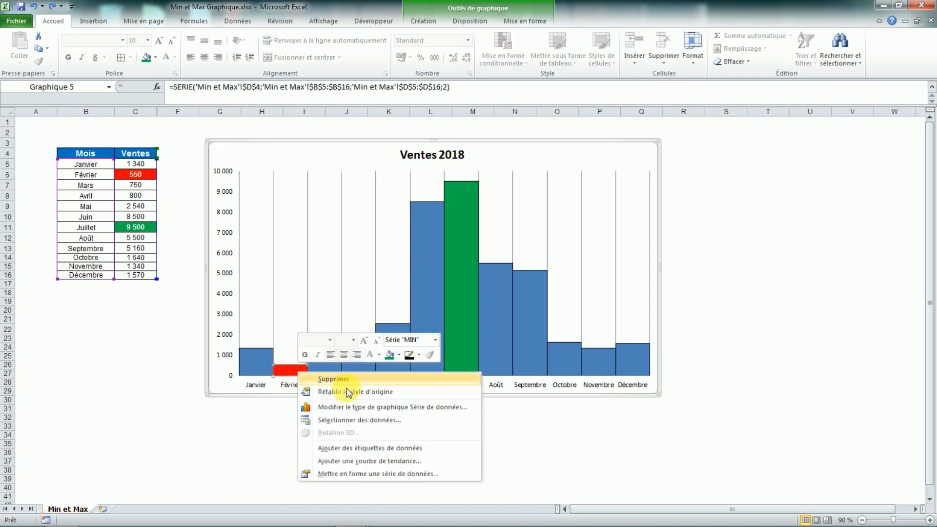
click(596, 235)
click(764, 365)
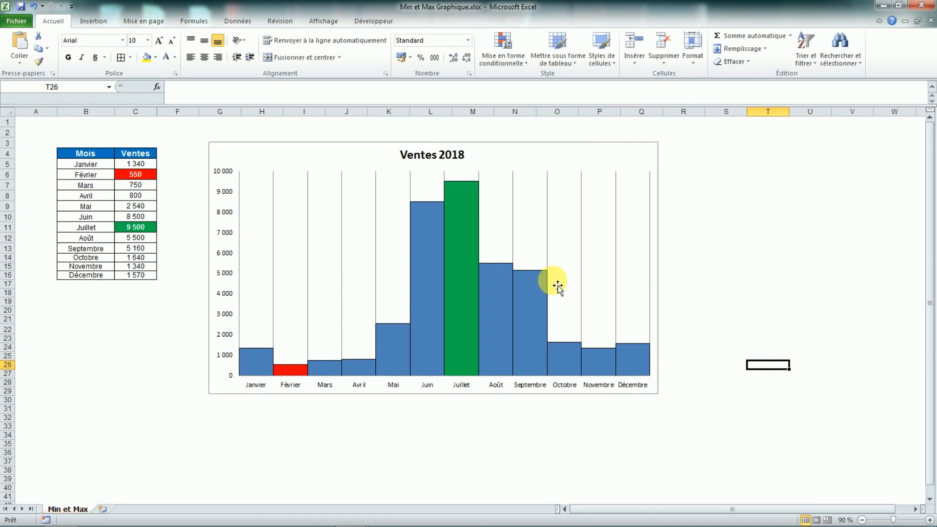
Add data labels to the MAX series and format their text in bold green
right_click(466, 226)
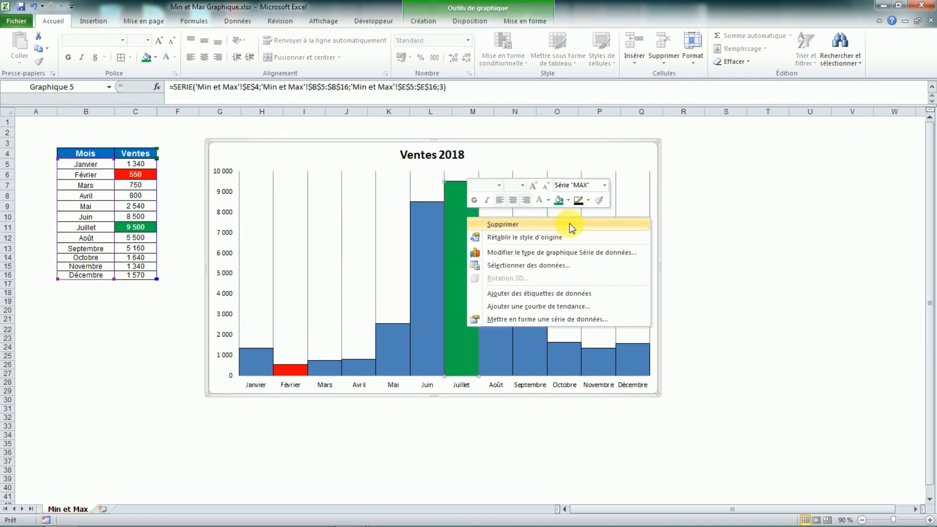
click(540, 293)
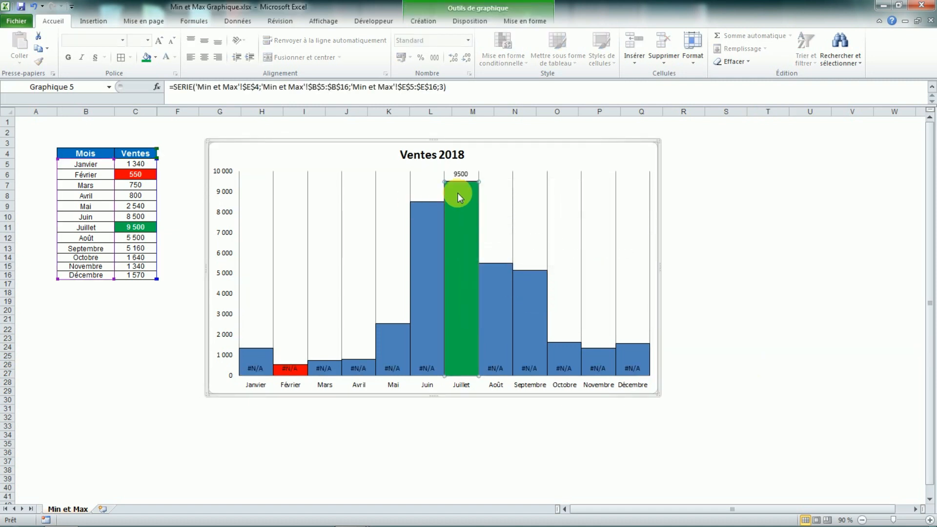
click(461, 174)
right_click(460, 174)
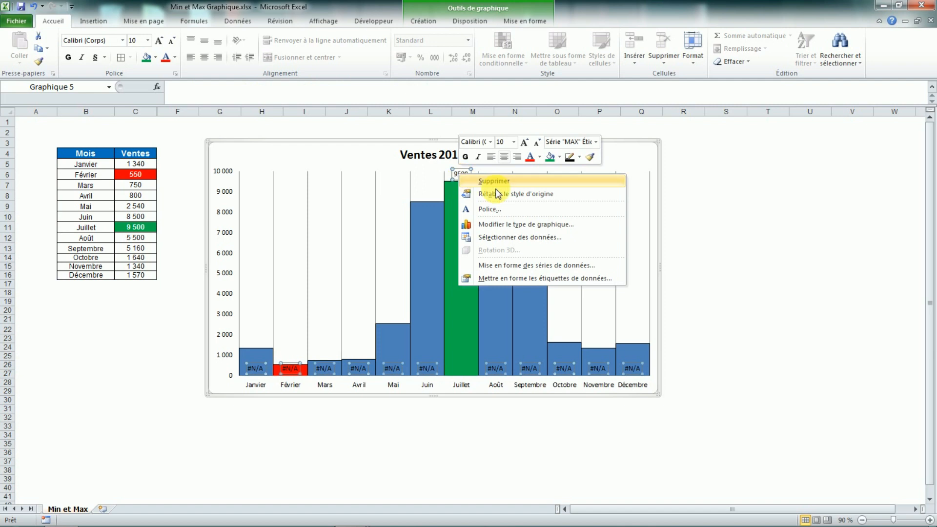
click(539, 157)
click(579, 256)
text(7)
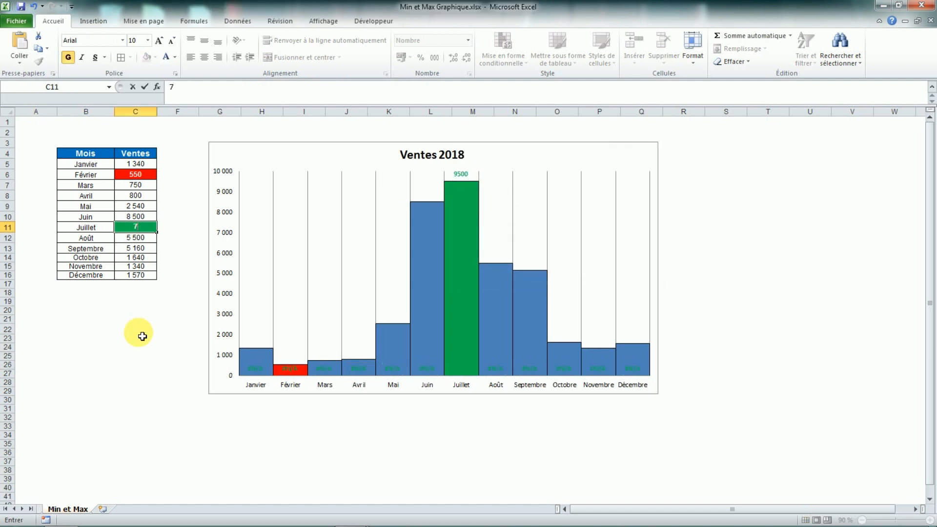
key(Return)
key(ctrl+z)
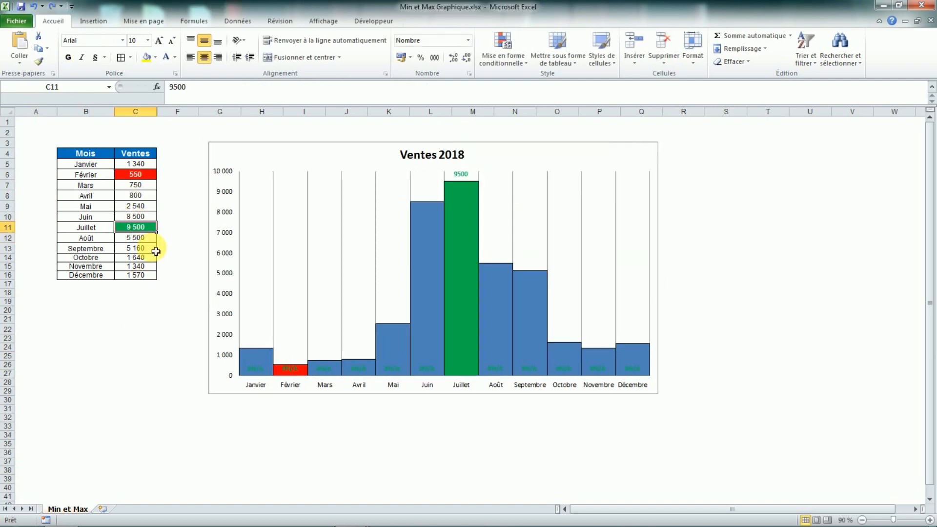
Set the Juillet sales value in C11 to 7500 to test the MAX highlight
text(7 5)
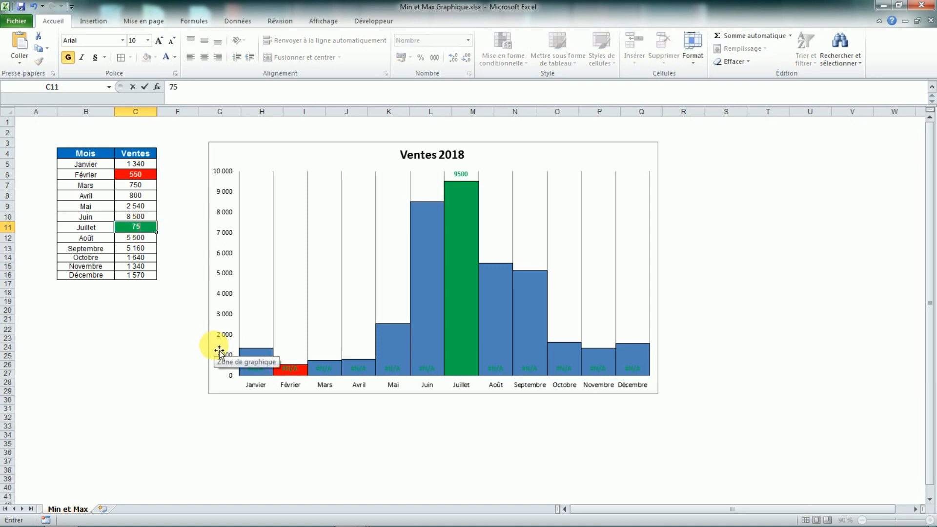
text(00)
key(Return)
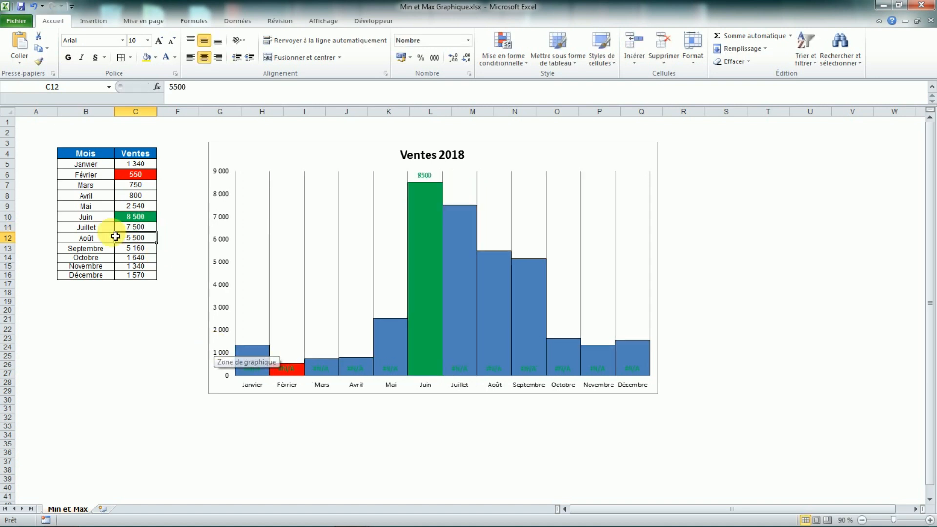
click(424, 227)
right_click(423, 230)
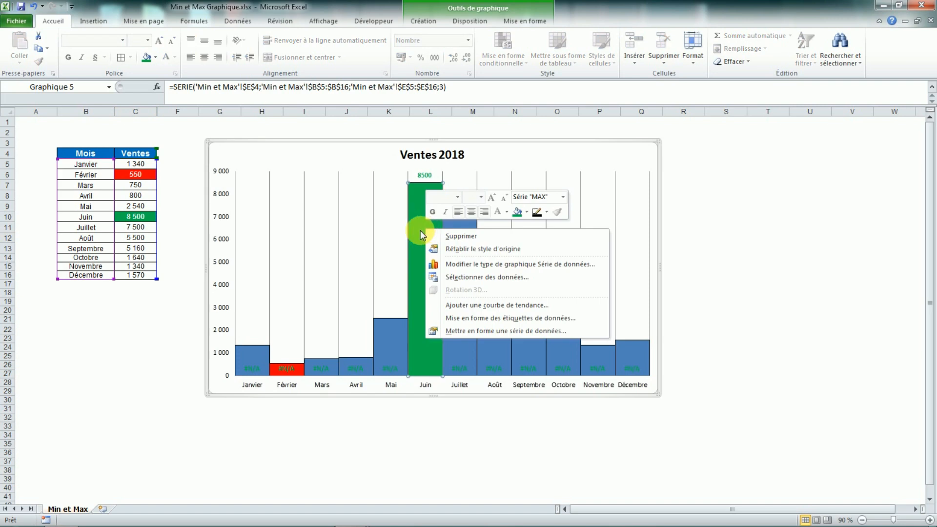
click(809, 301)
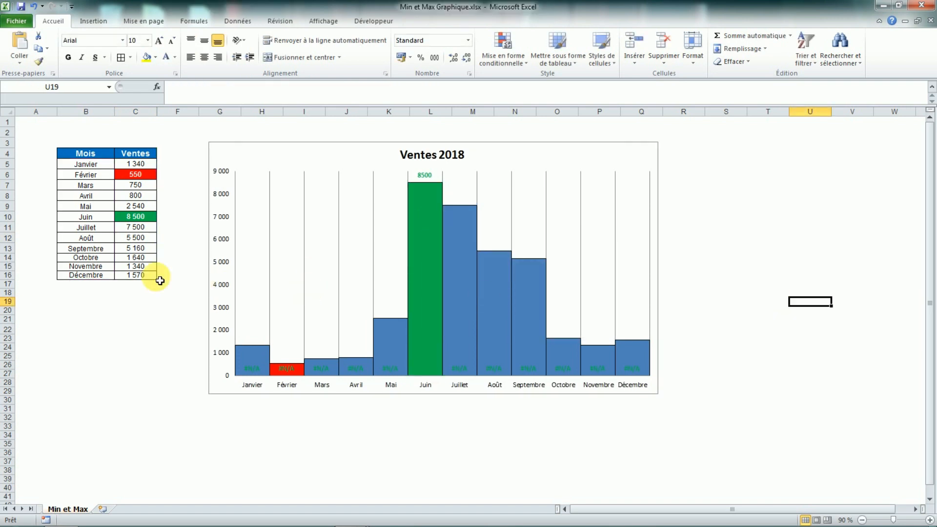
Set the Août sales value in C12 to 9000 to test the MAX highlight again
click(143, 228)
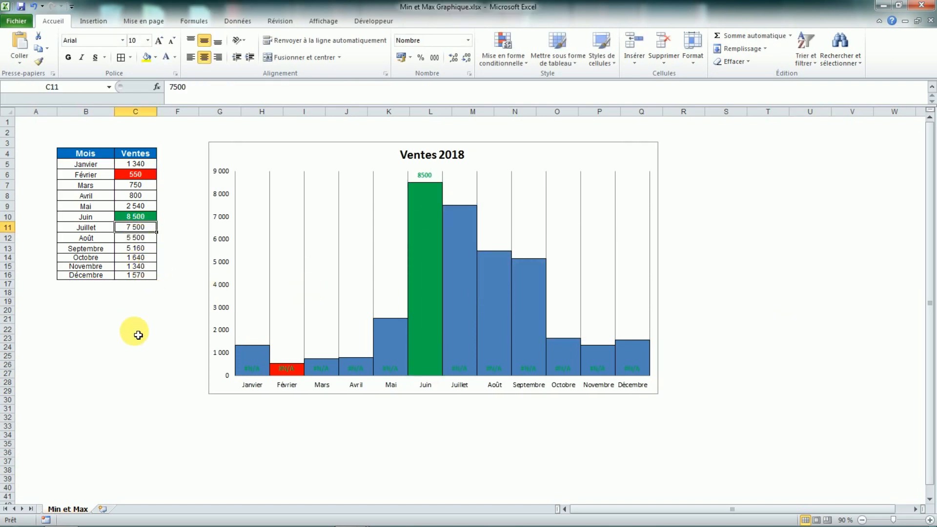
key(Down)
text(9 0)
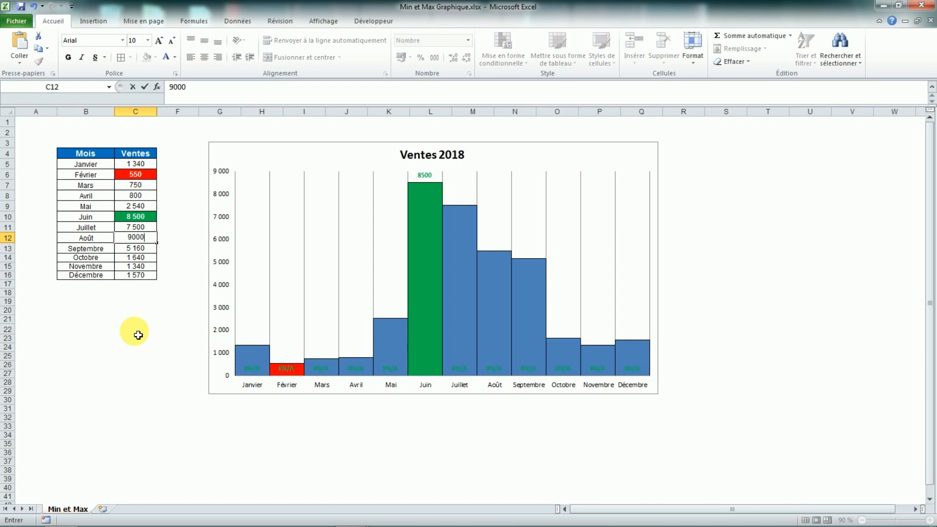
text(00)
key(Return)
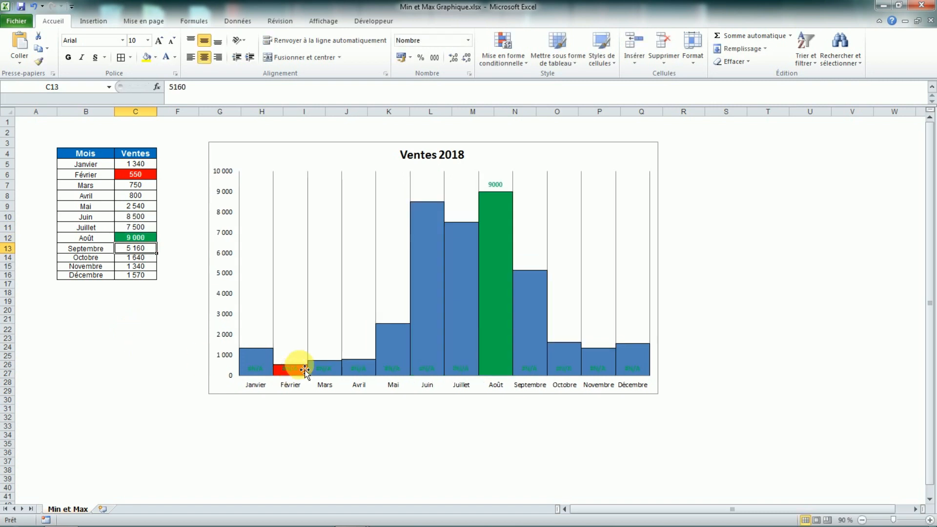
Delete the data label above the green MAX column for Août
click(488, 368)
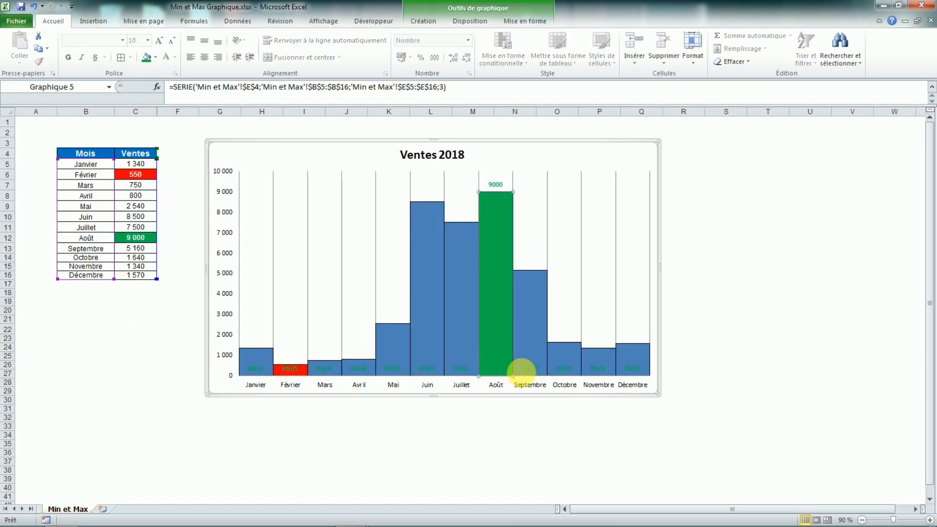
click(526, 372)
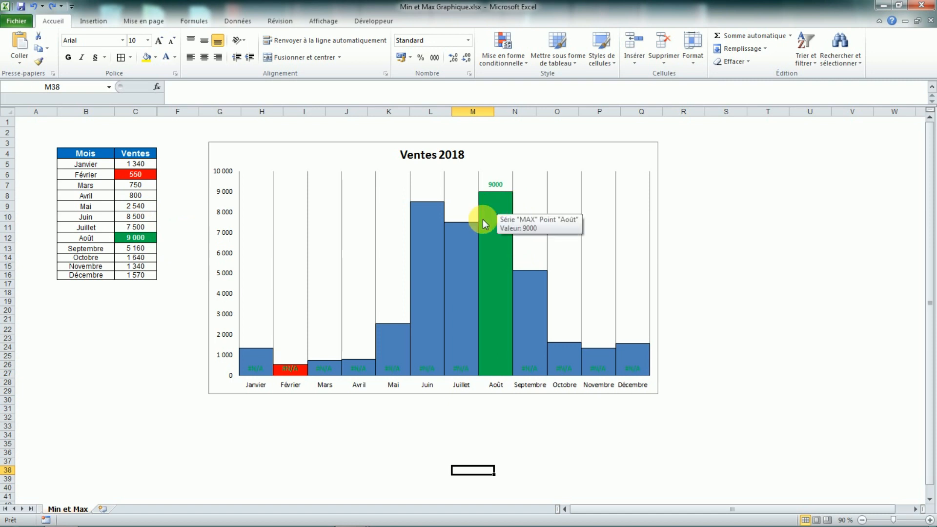
click(495, 184)
right_click(495, 185)
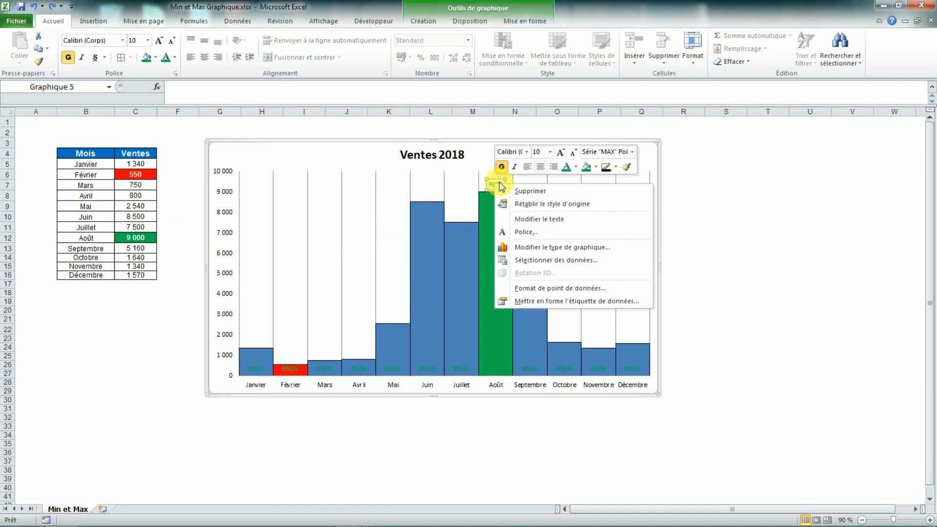
click(504, 191)
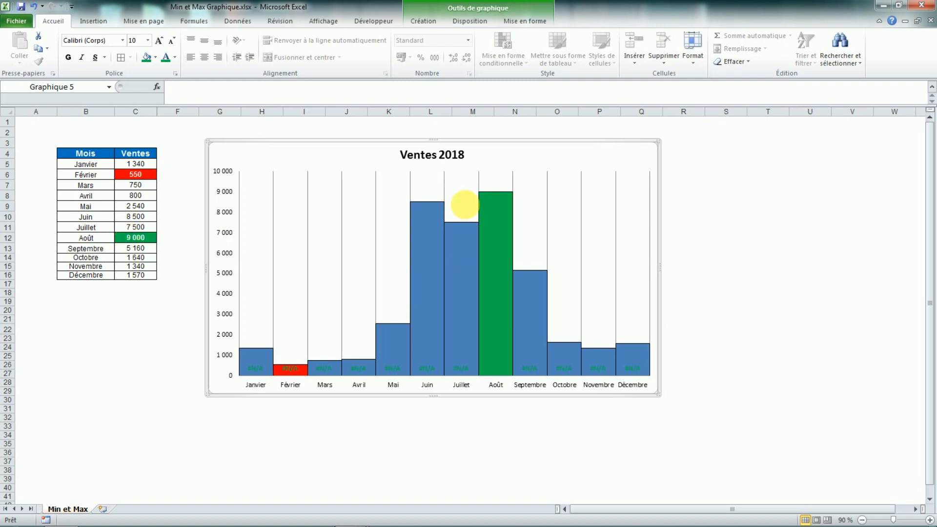
Add major gridlines for the vertical axis and delete the horizontal axis's major gridlines from the chart
right_click(224, 212)
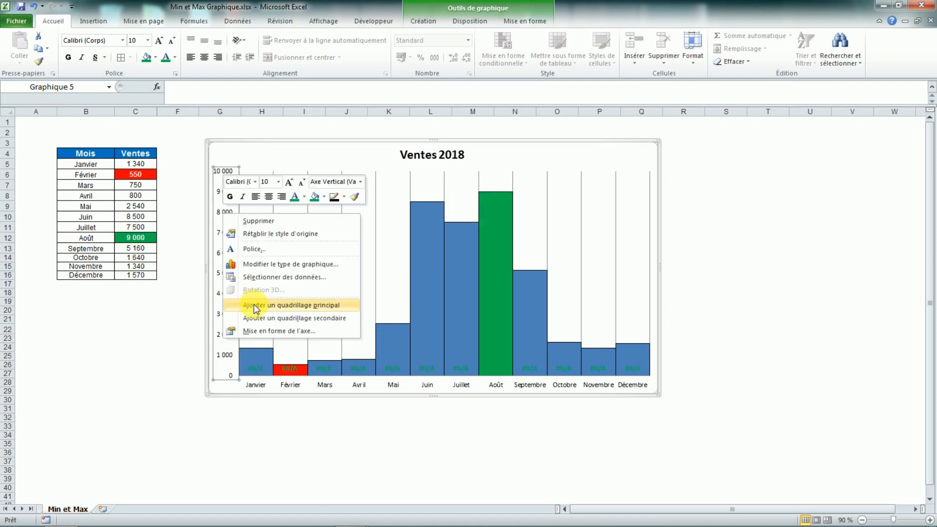
click(253, 304)
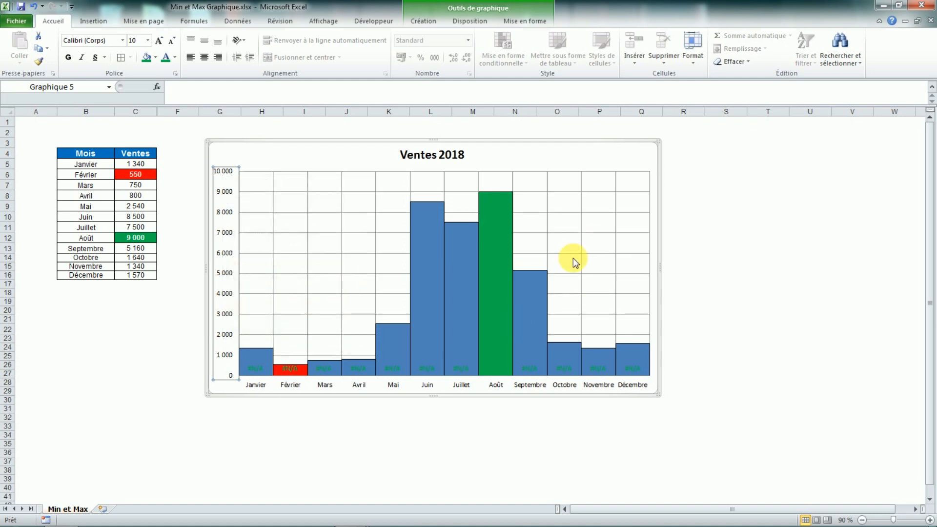
click(342, 270)
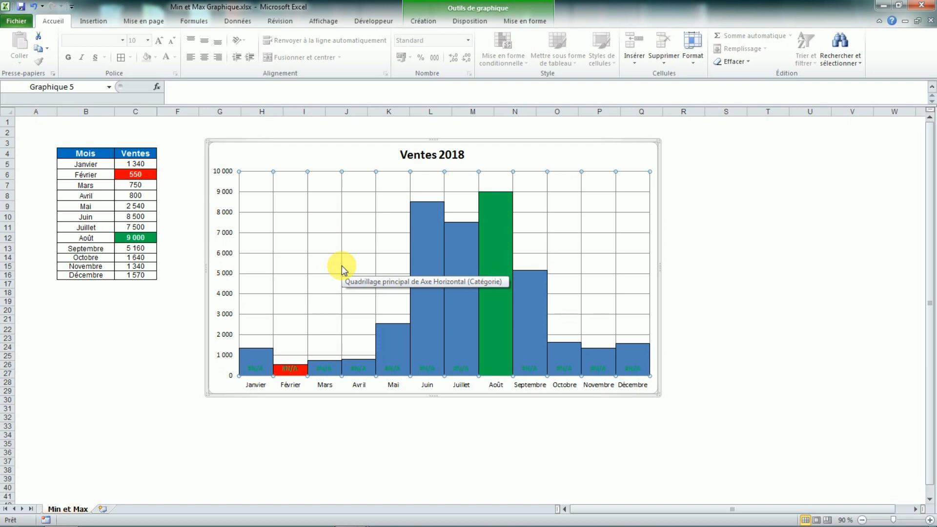
right_click(342, 266)
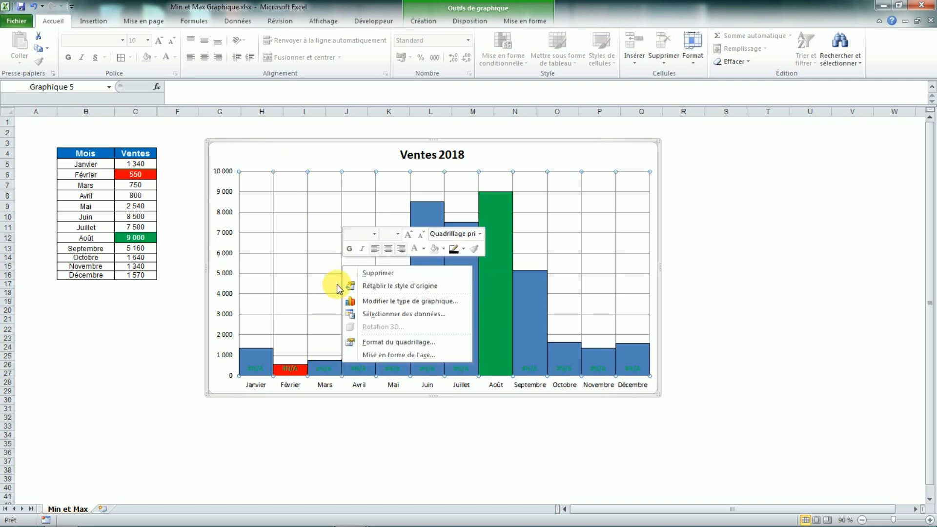
click(378, 273)
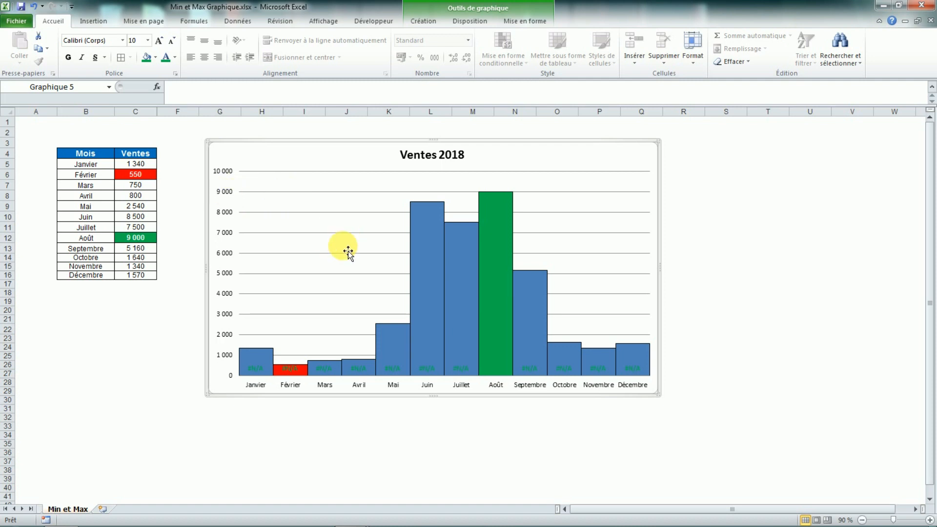
Delete the remaining green #N/A data labels along the base of the columns
right_click(290, 369)
click(321, 377)
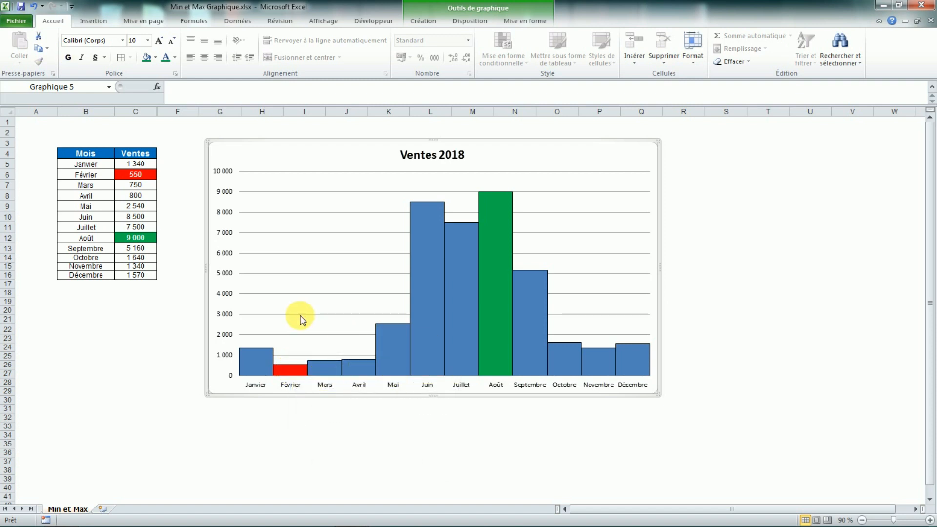
Set the Août sales value in C12 to 6500 to test the MAX highlight
click(133, 228)
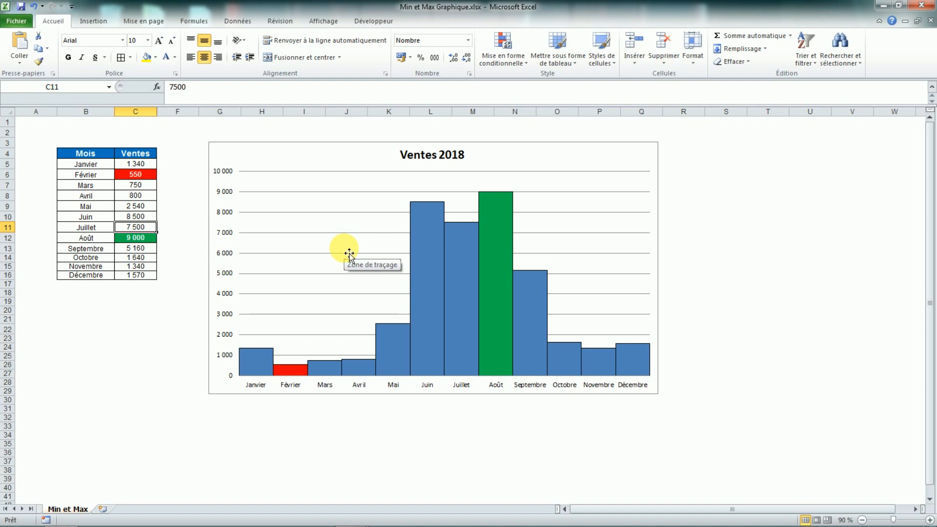
key(Down)
text(65)
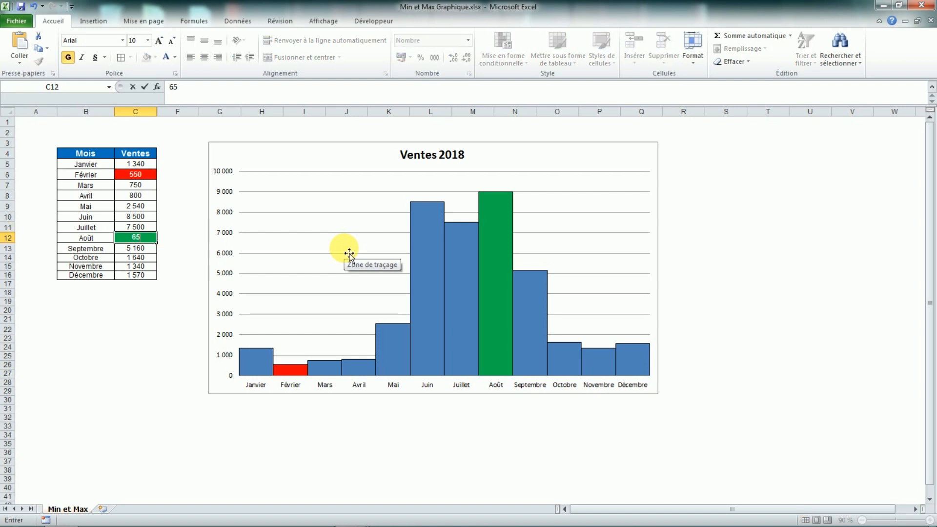
key(Return)
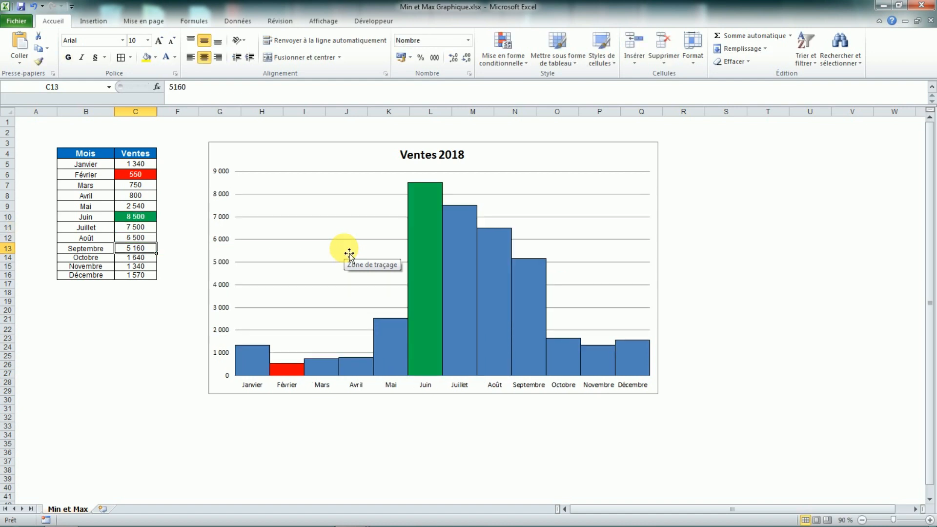
Set the Juillet sales value in C11 to 9400 to test the MAX highlight again
key(Up)
key(Up)
text(9400)
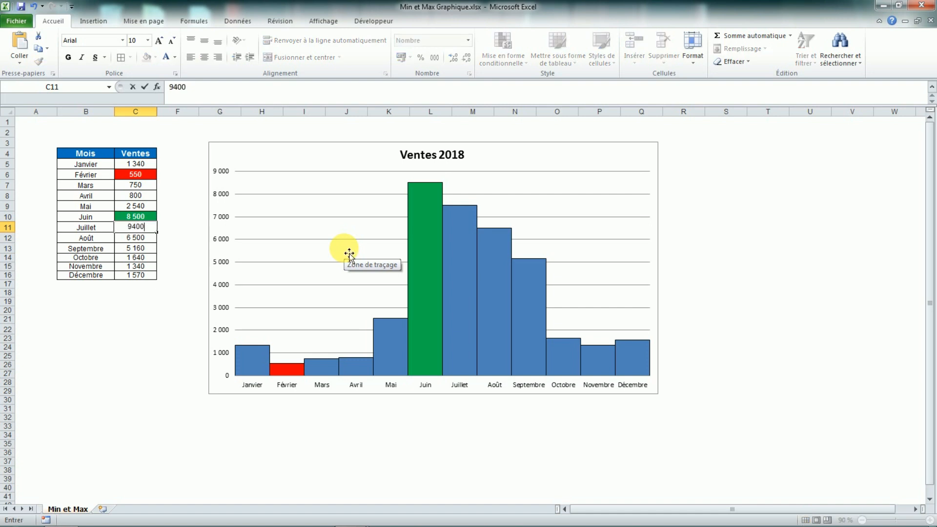
key(Return)
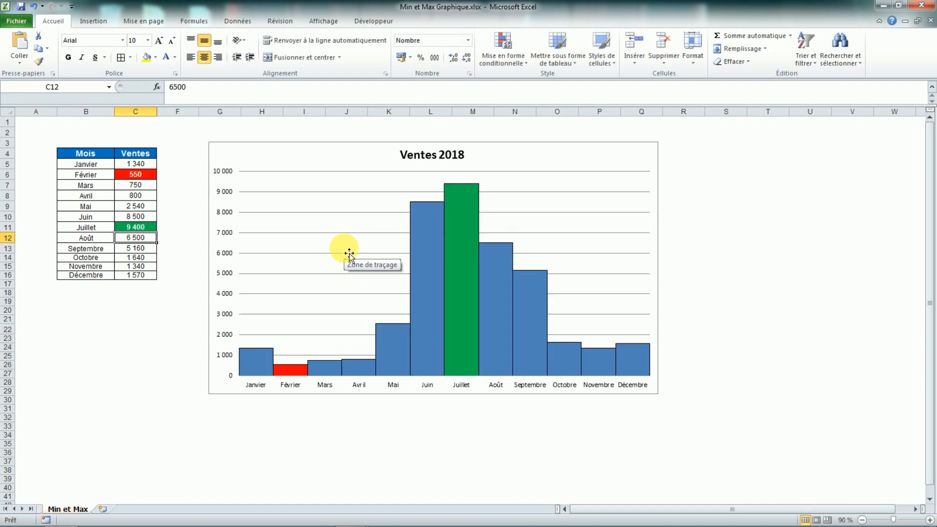
Set the Février sales value in C6 to 850 and the Mars value in C7 to 250 to test the MIN highlight
click(136, 174)
text(850)
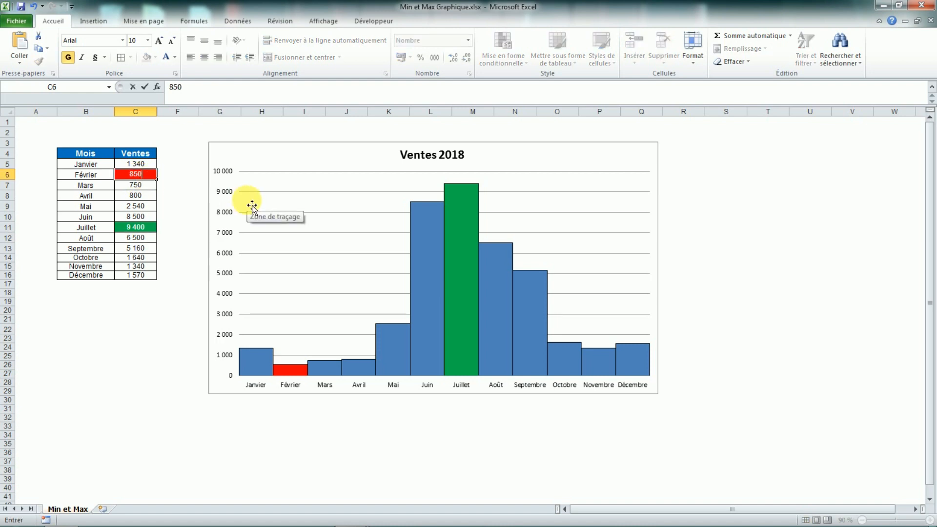
key(Return)
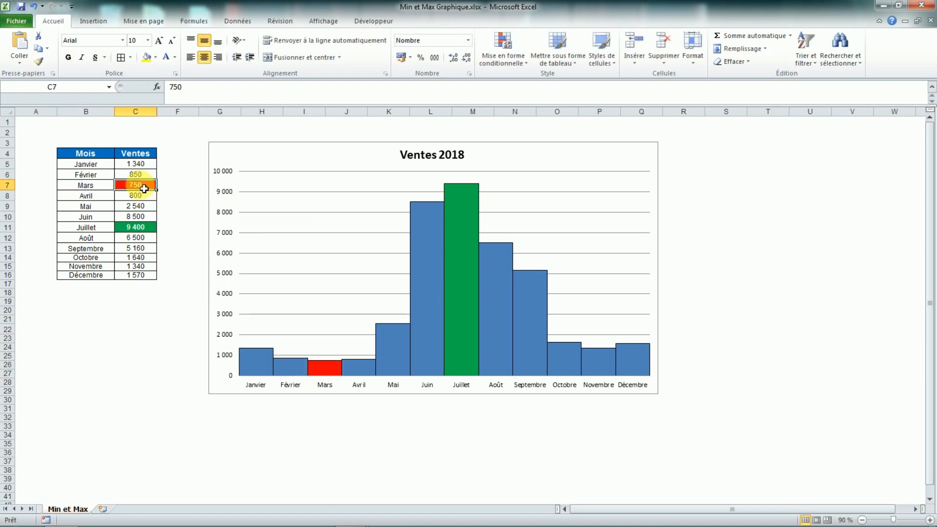
text(250)
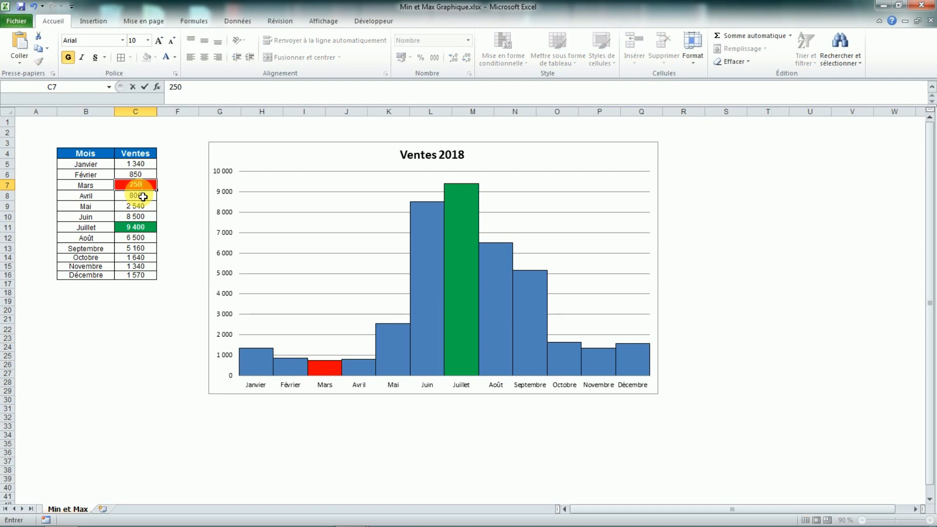
key(Return)
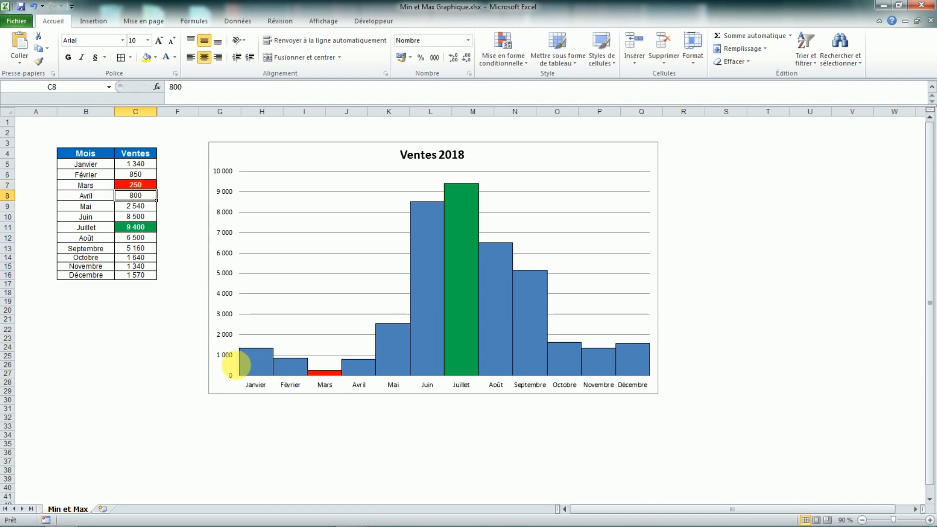
Set the vertical axis's major unit to a fixed value of 500
click(233, 262)
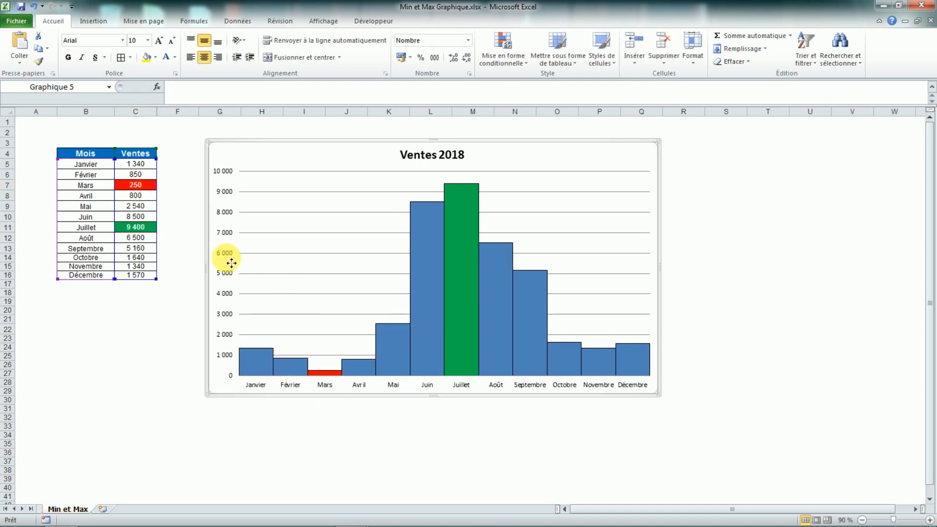
click(230, 257)
right_click(224, 250)
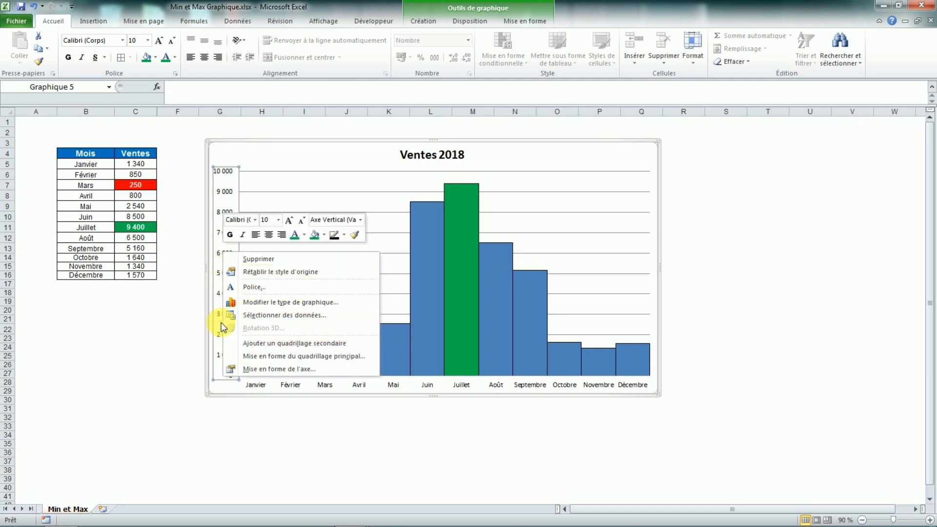
click(260, 370)
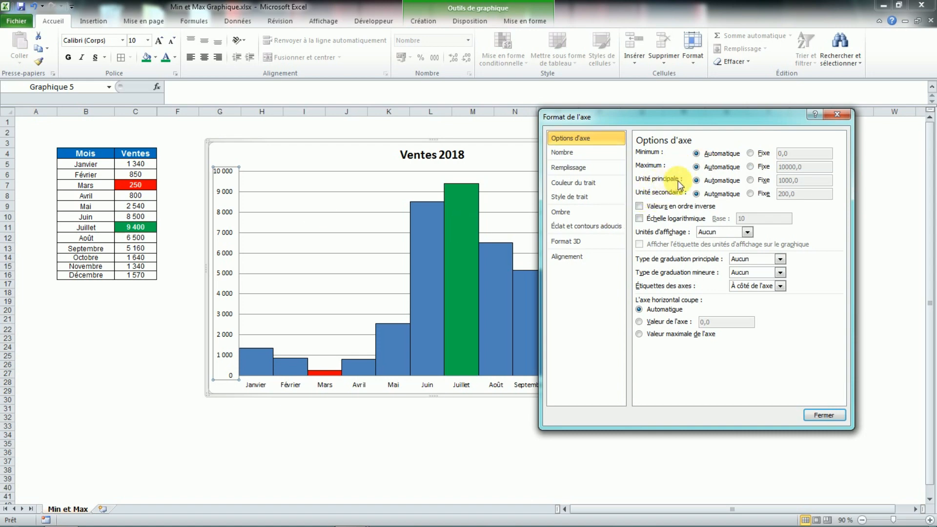
click(750, 181)
drag(815, 181, 759, 182)
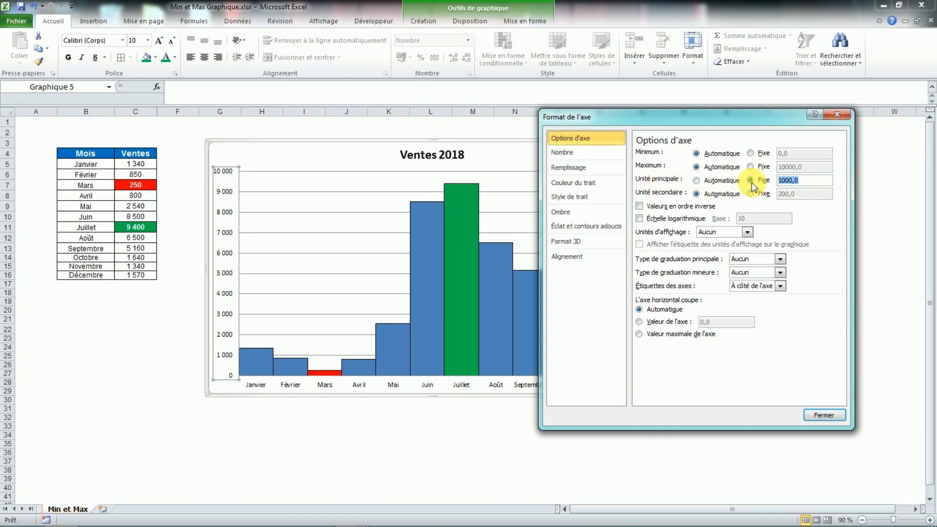
text(500)
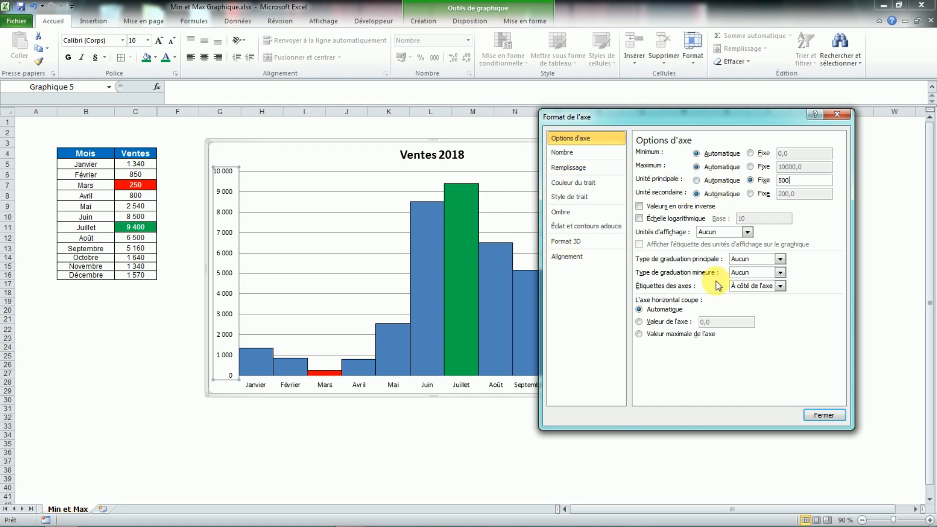
click(816, 415)
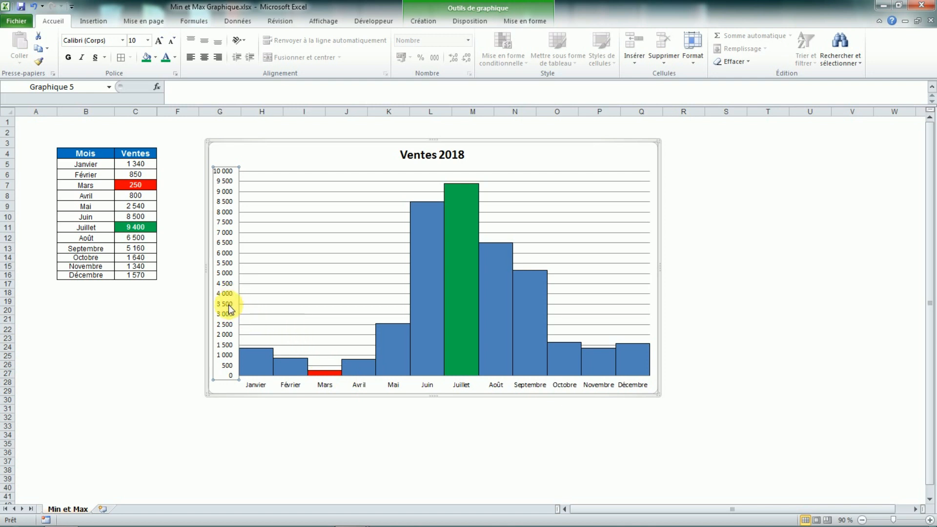
click(750, 294)
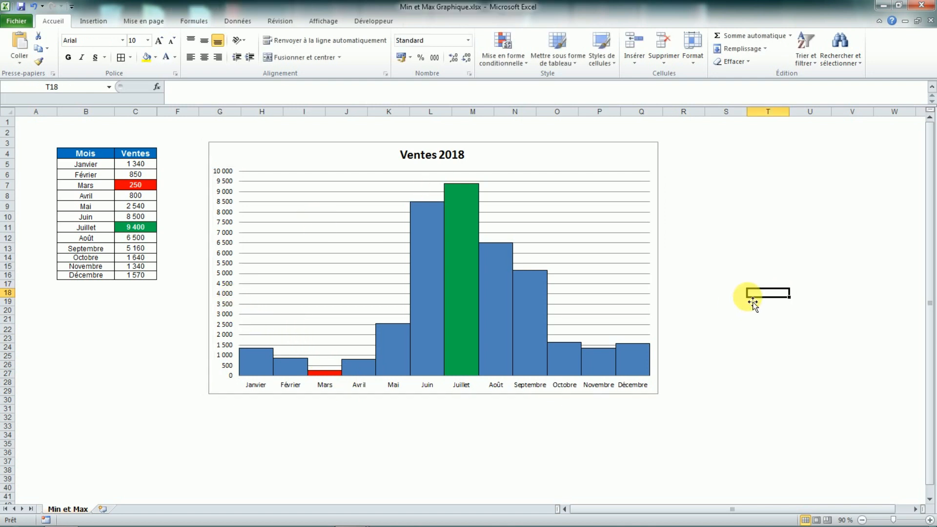